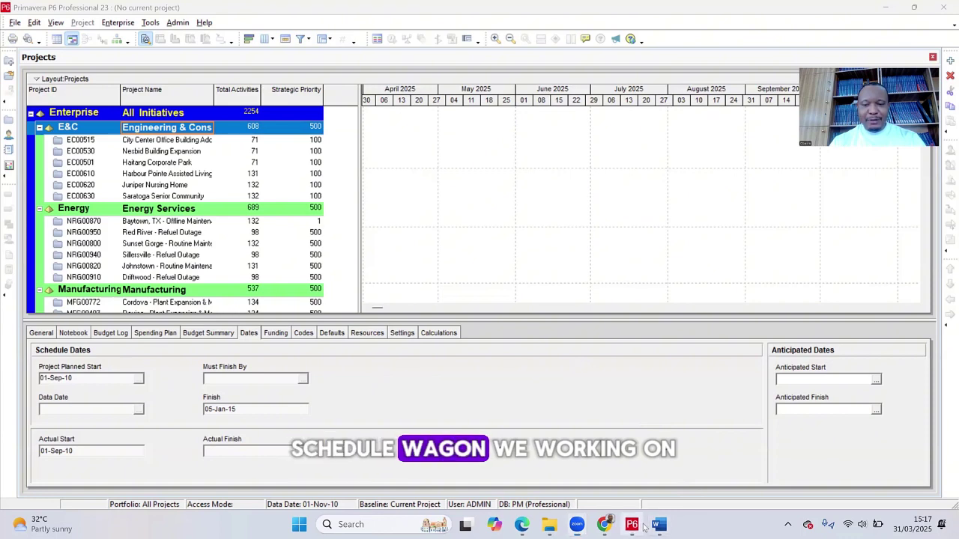
Switch to the Community Health Project brief in Word and examine the activity IDs, durations and predecessors in its table.
click(660, 526)
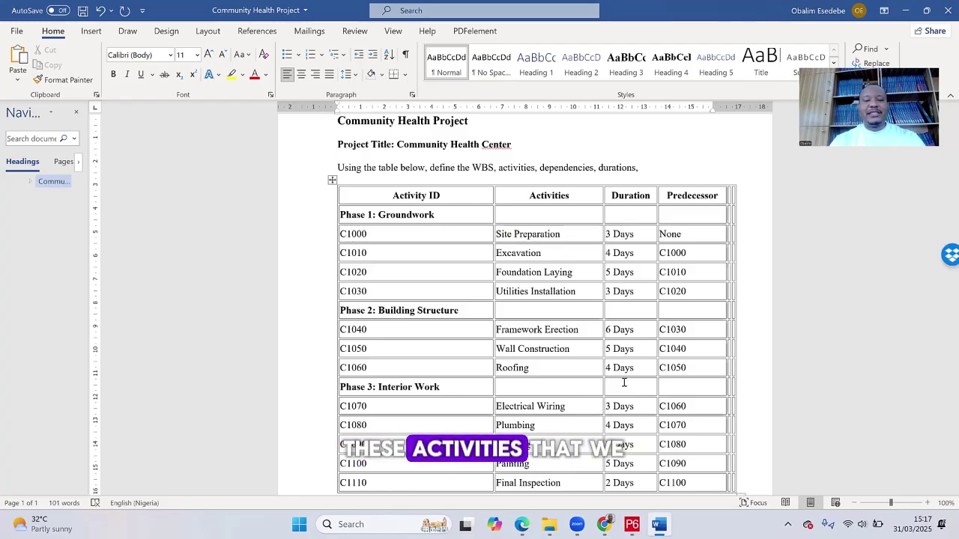
click(392, 236)
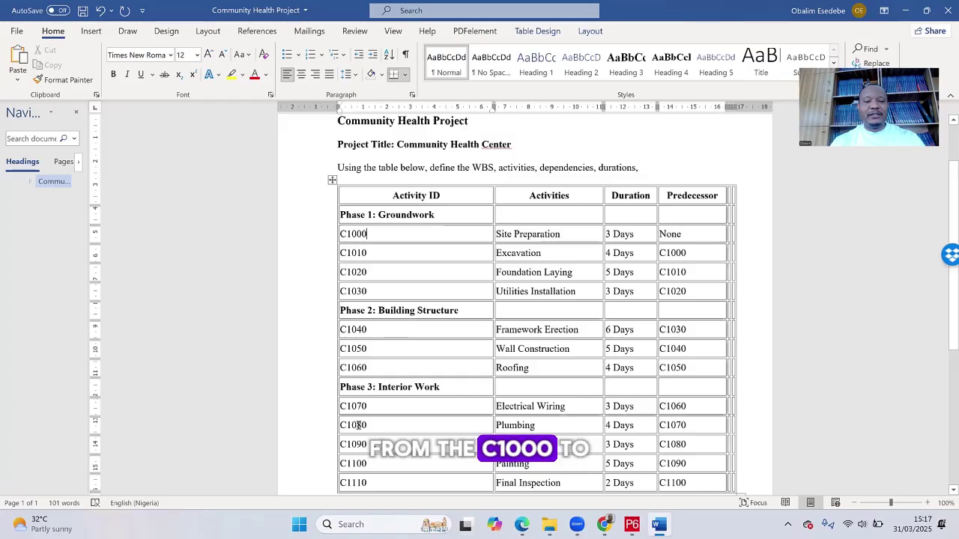
click(397, 488)
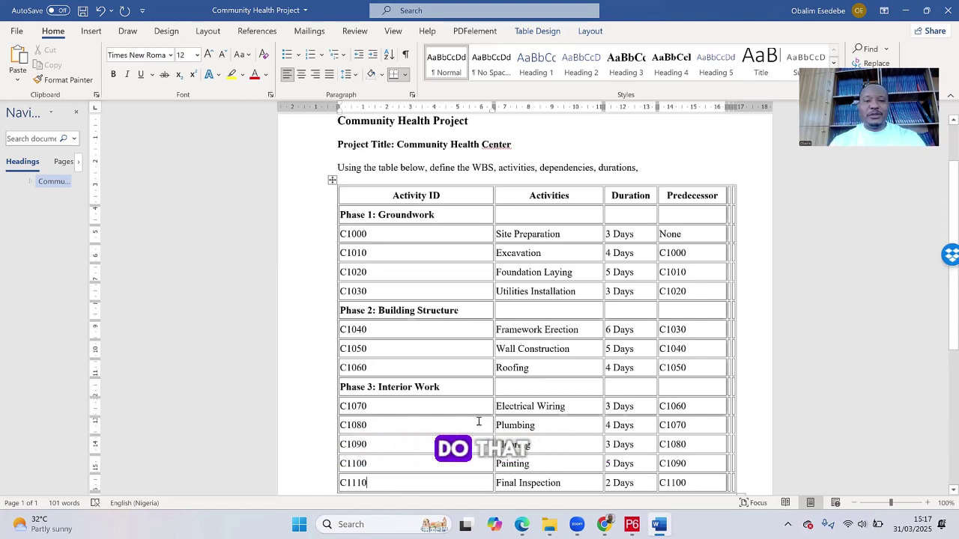
click(423, 237)
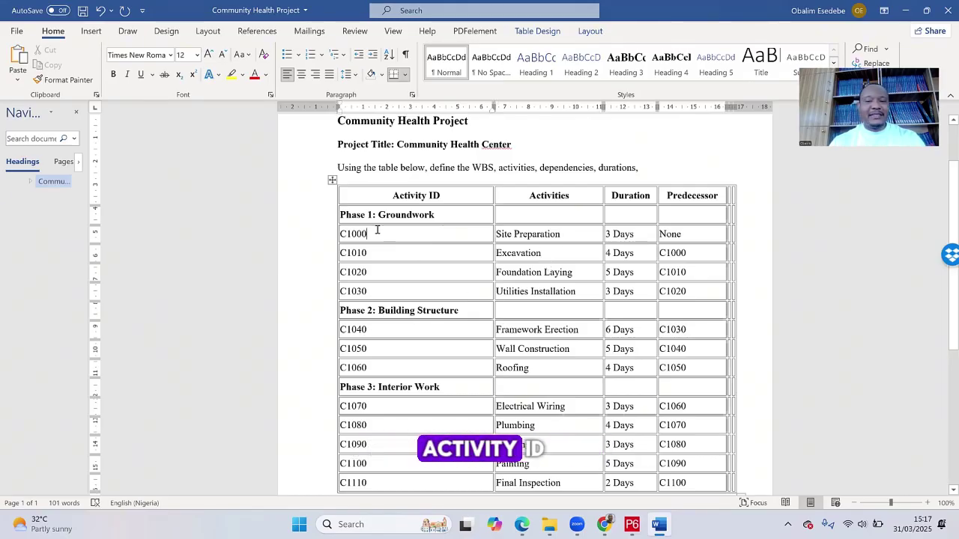
click(631, 238)
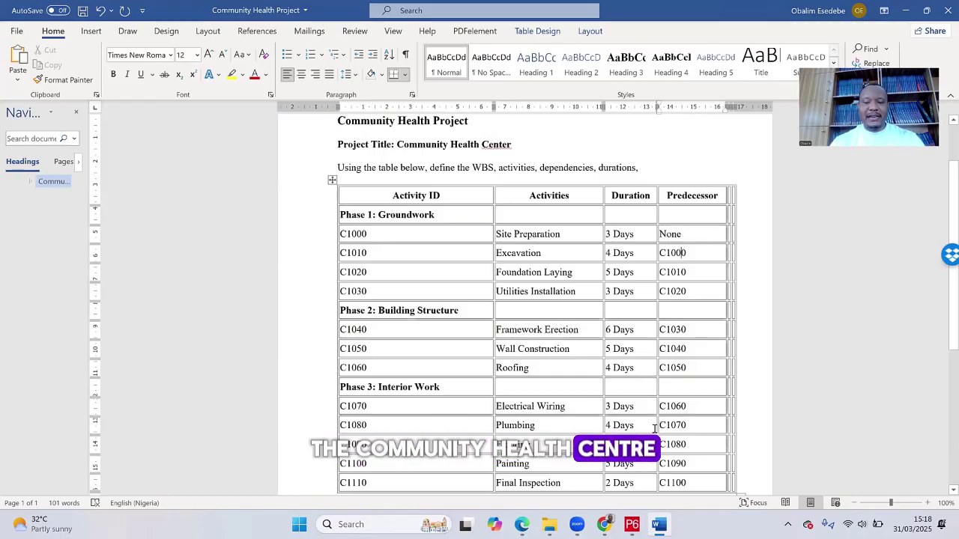
Switch to Primavera P6 and start a new project, keeping All Initiatives as its EPS level.
click(633, 526)
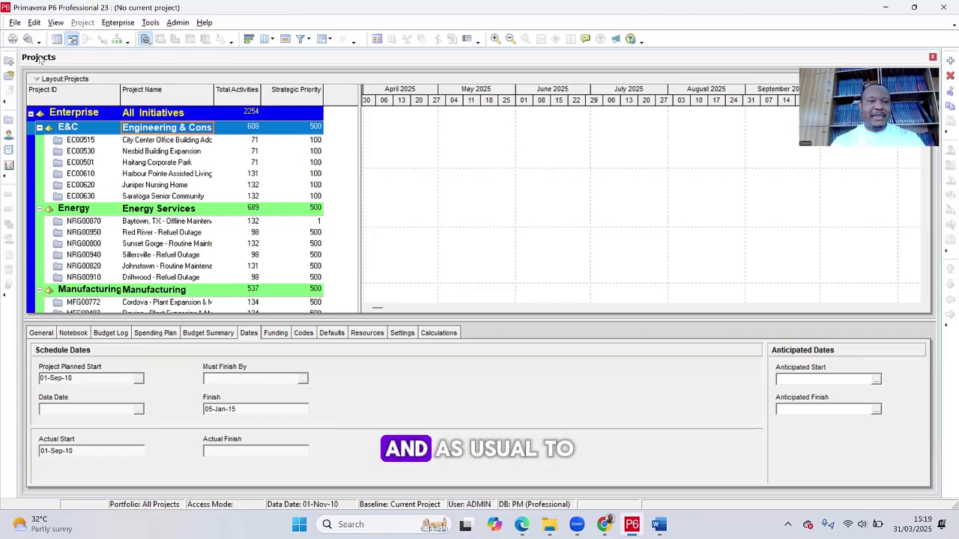
click(15, 23)
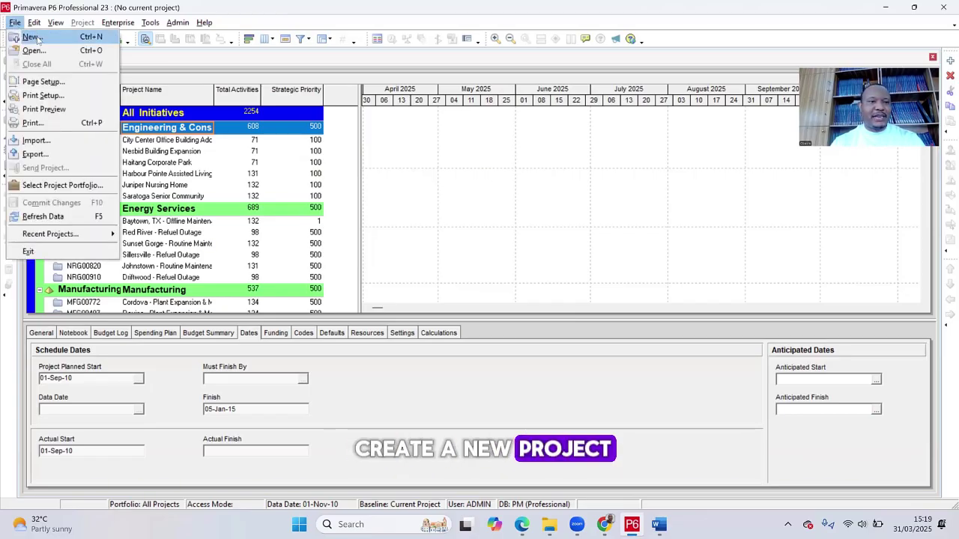
click(32, 37)
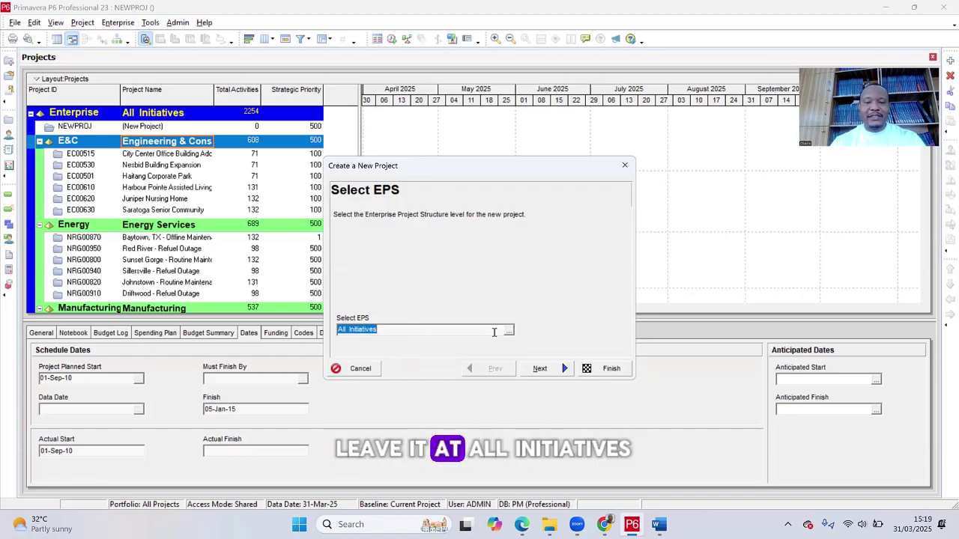
click(549, 370)
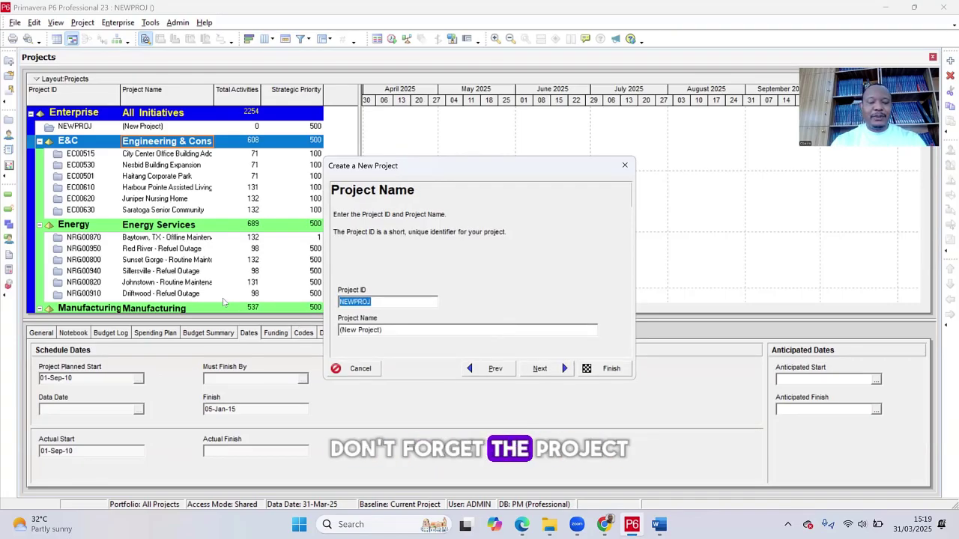
Set the Project ID to CHC and the Project Name to COMMUNITY HEALTH CENTER, and finish creating the project.
text(CHC)
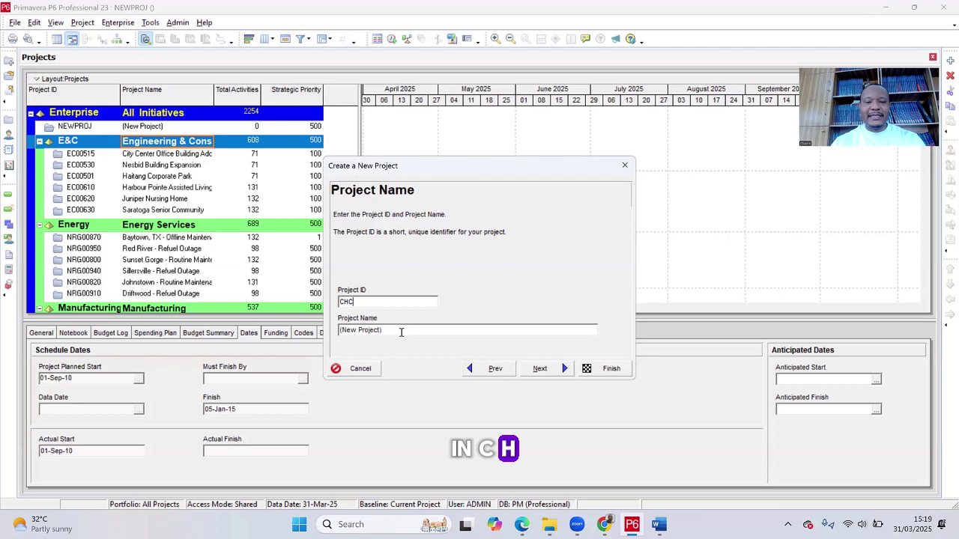
key(Tab)
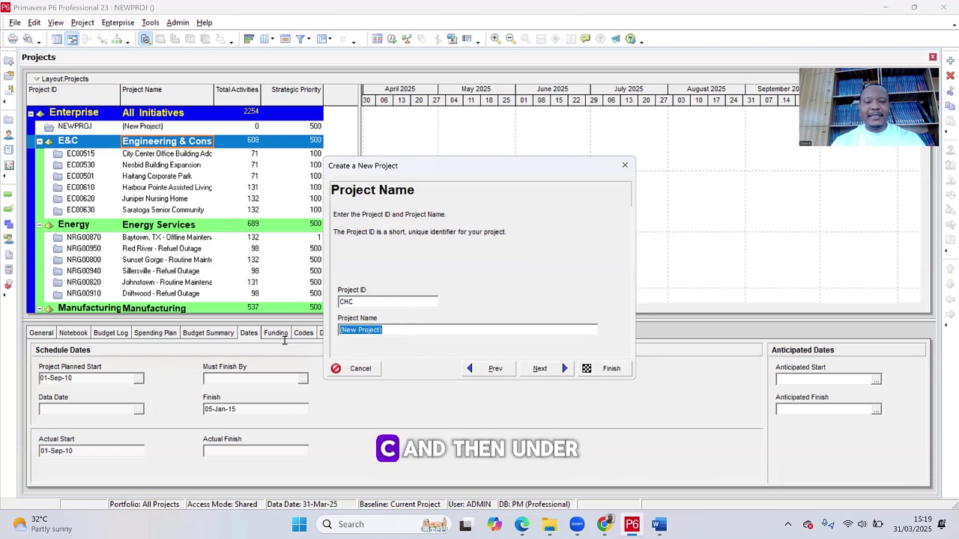
text(CO)
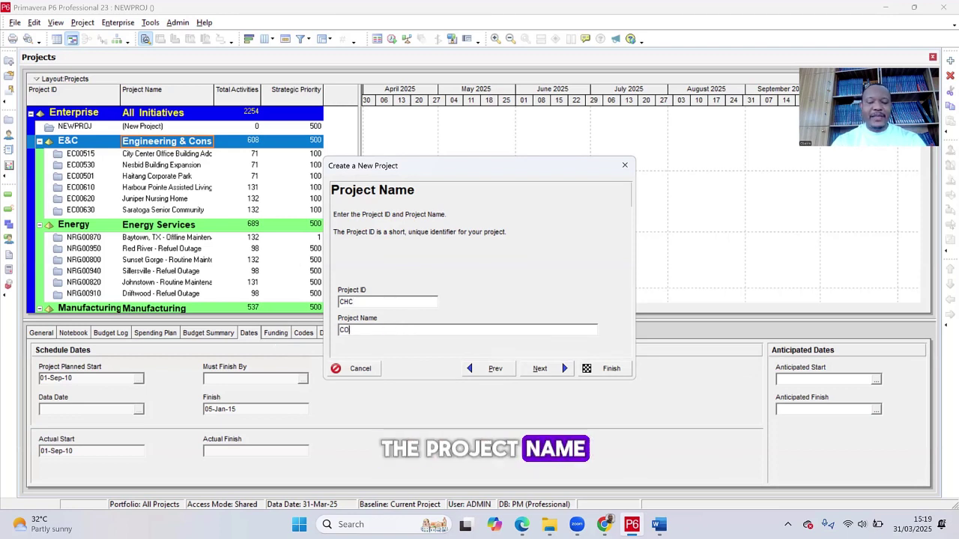
text(MMUNITY)
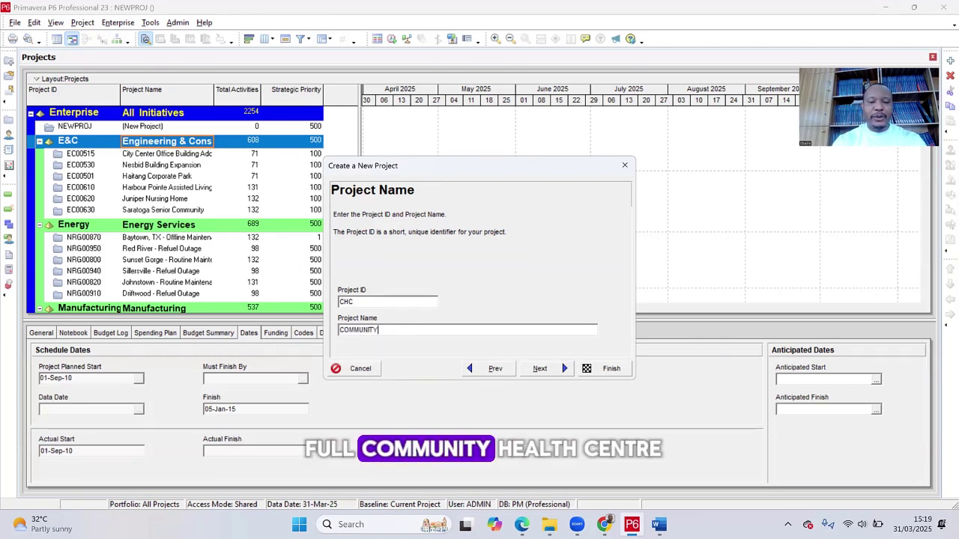
text( HEALTH CENTER)
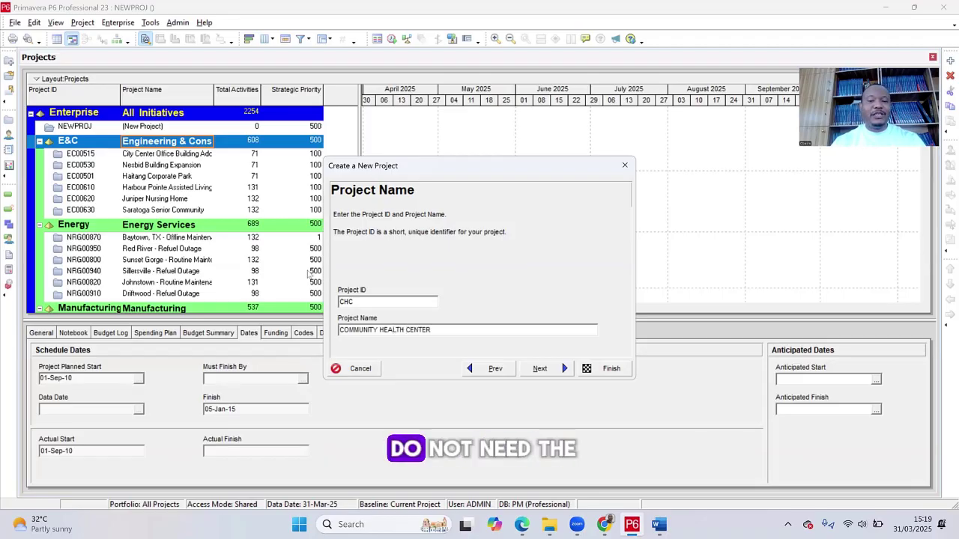
click(597, 370)
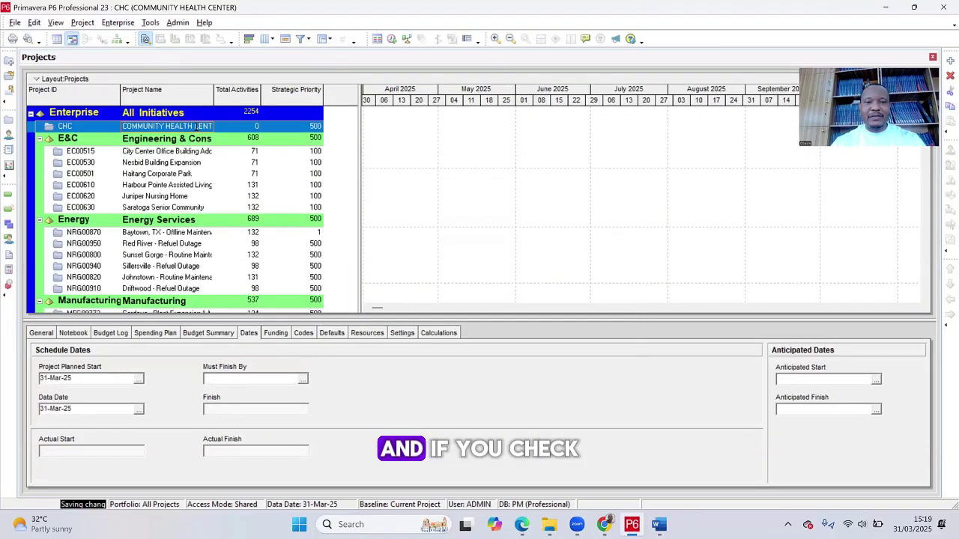
Open the CHC project from the project list under All Initiatives.
click(125, 127)
click(92, 131)
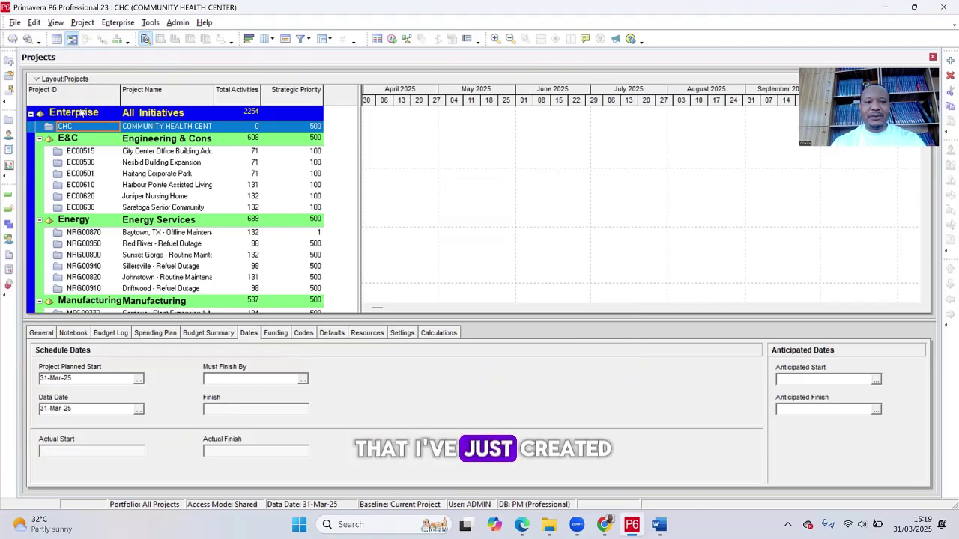
right_click(188, 125)
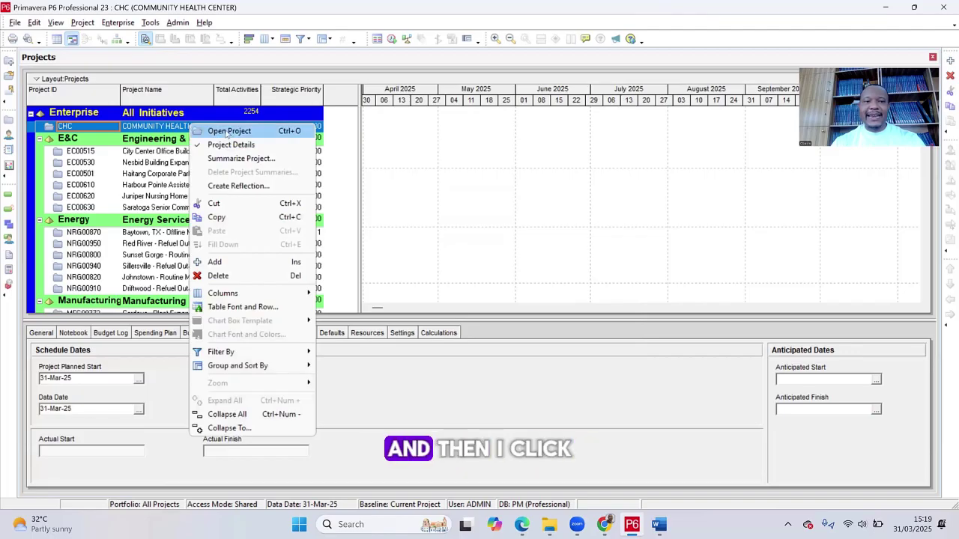
click(228, 132)
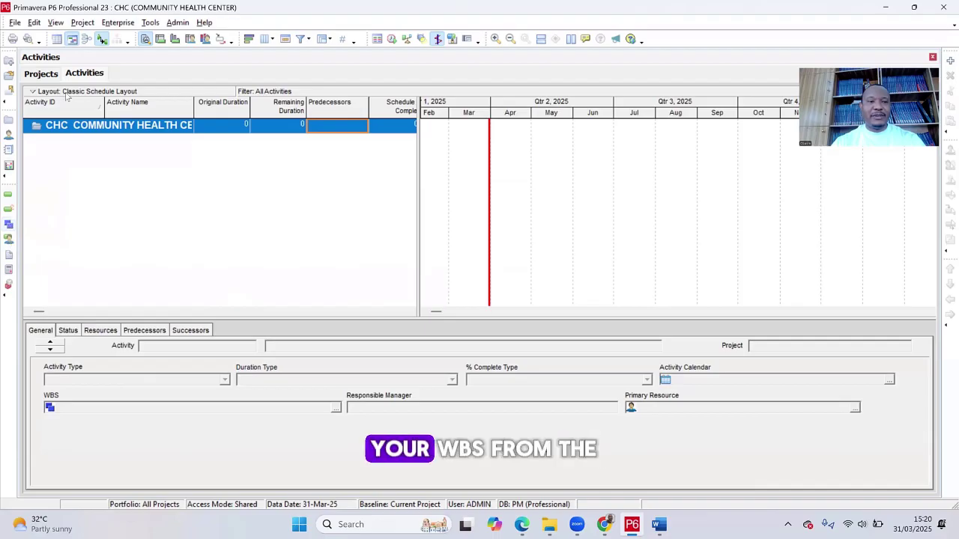
Show the work breakdown structure (WBS) of the CHC project.
click(85, 24)
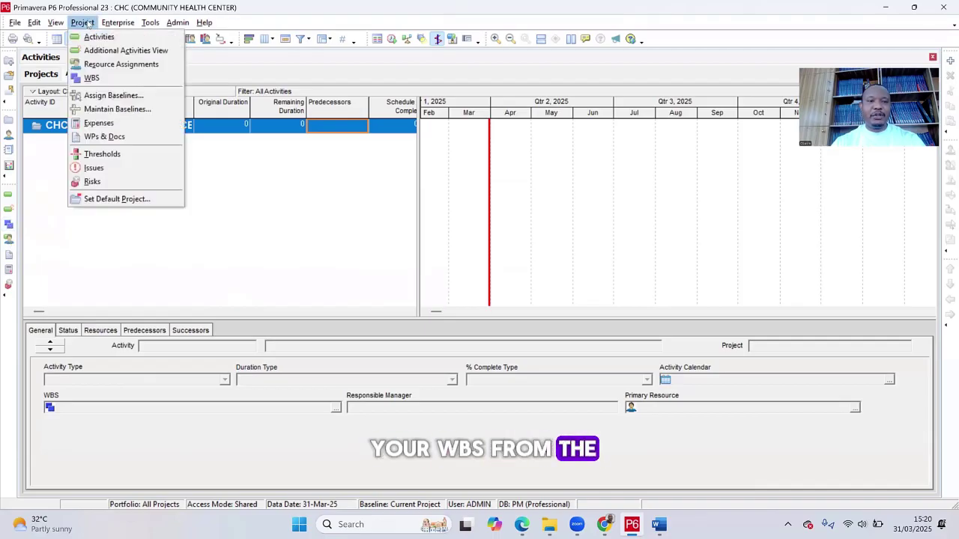
click(240, 223)
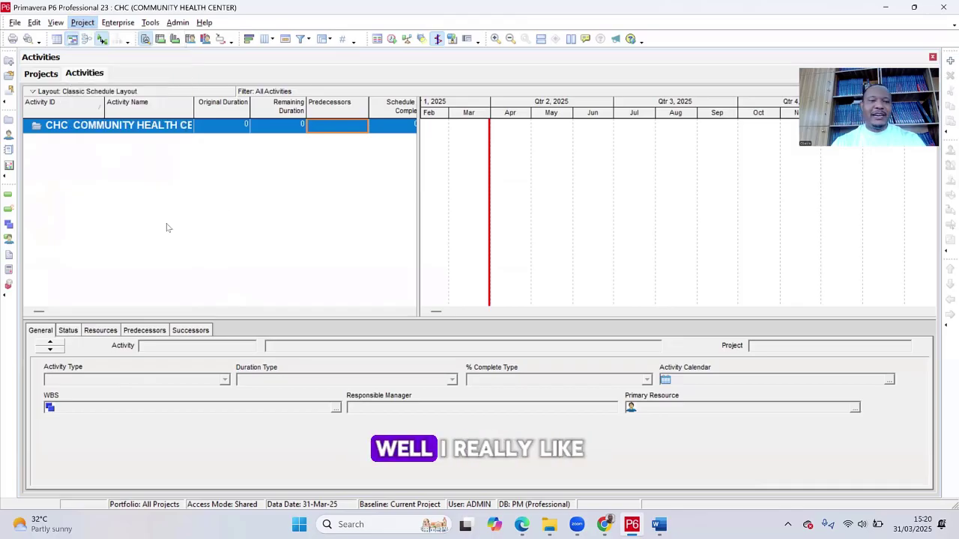
click(8, 223)
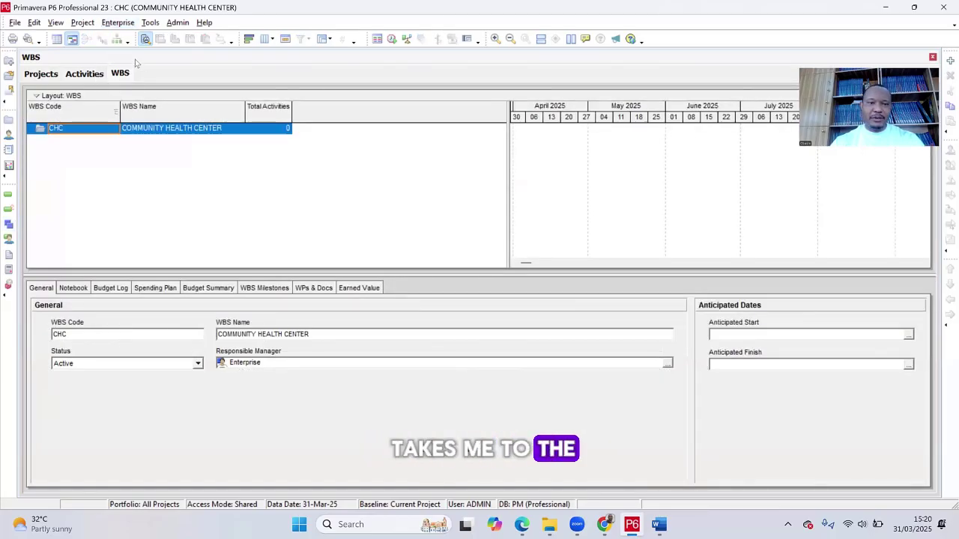
Switch to the Word brief, review the three phase headings and copy the heading "Phase 1: Groundwork".
click(658, 525)
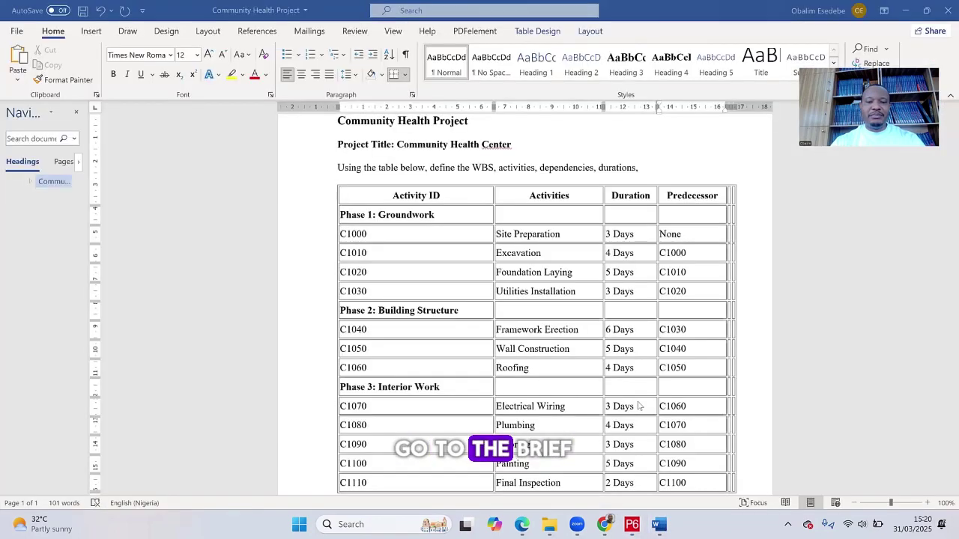
click(453, 216)
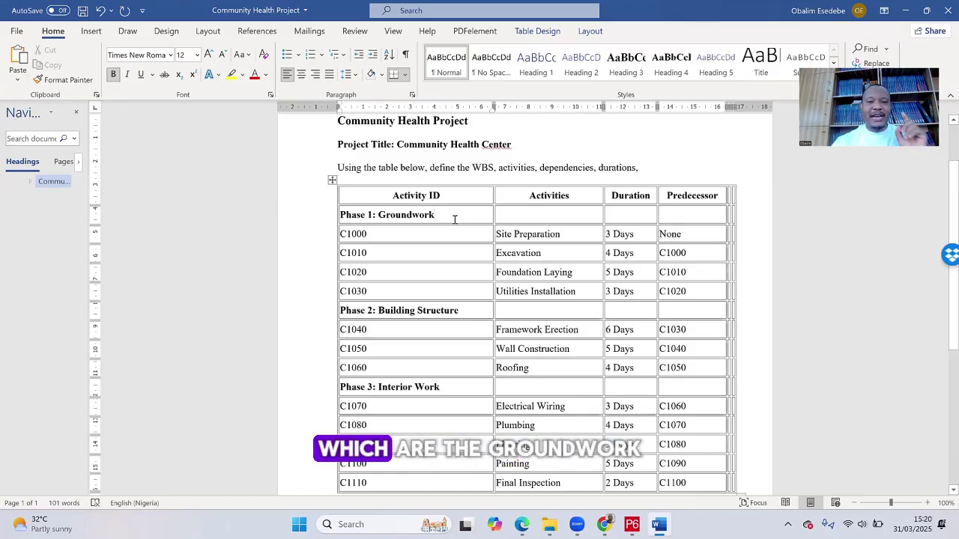
click(473, 309)
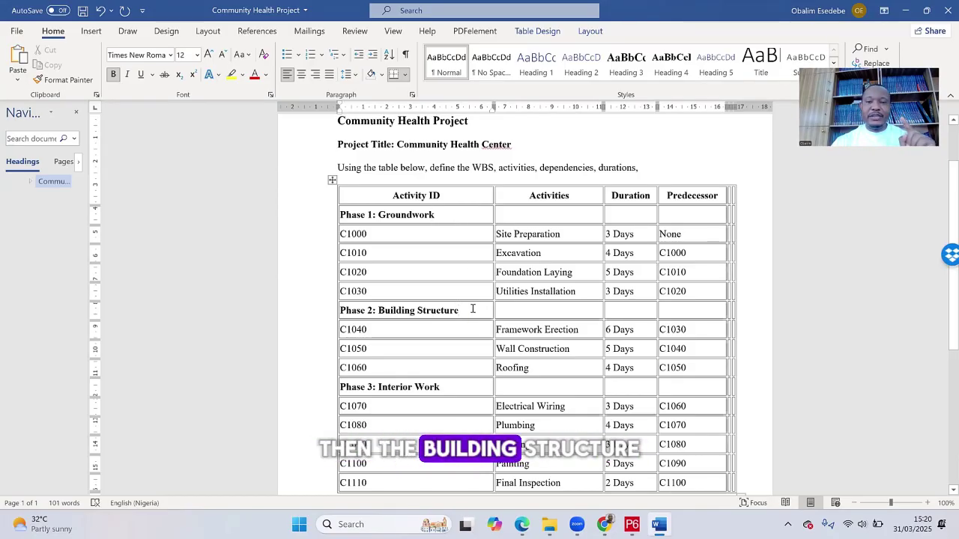
click(454, 387)
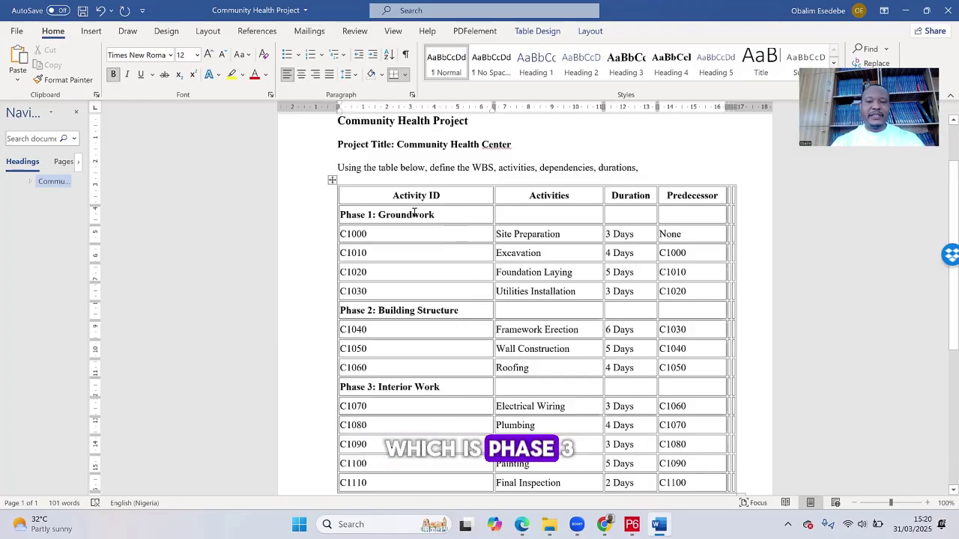
drag(414, 213, 317, 217)
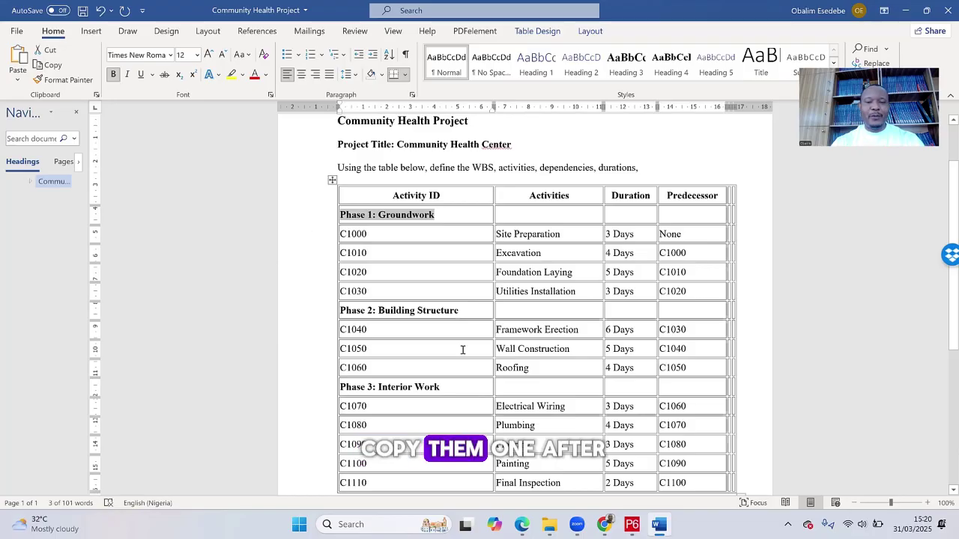
Switch to Primavera P6, add three WBS elements under COMMUNITY HEALTH CENTER and name the first "Phase 1: Groundwork".
click(632, 526)
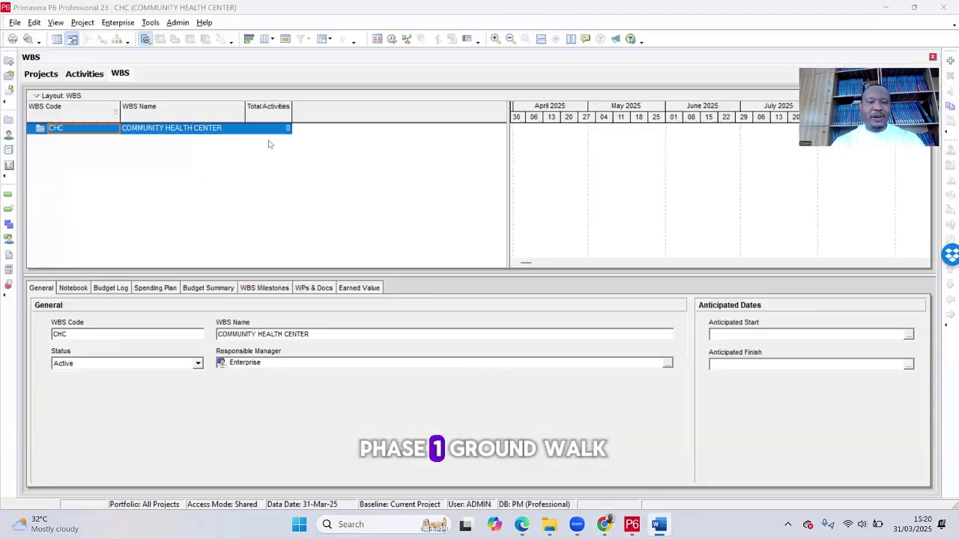
right_click(166, 127)
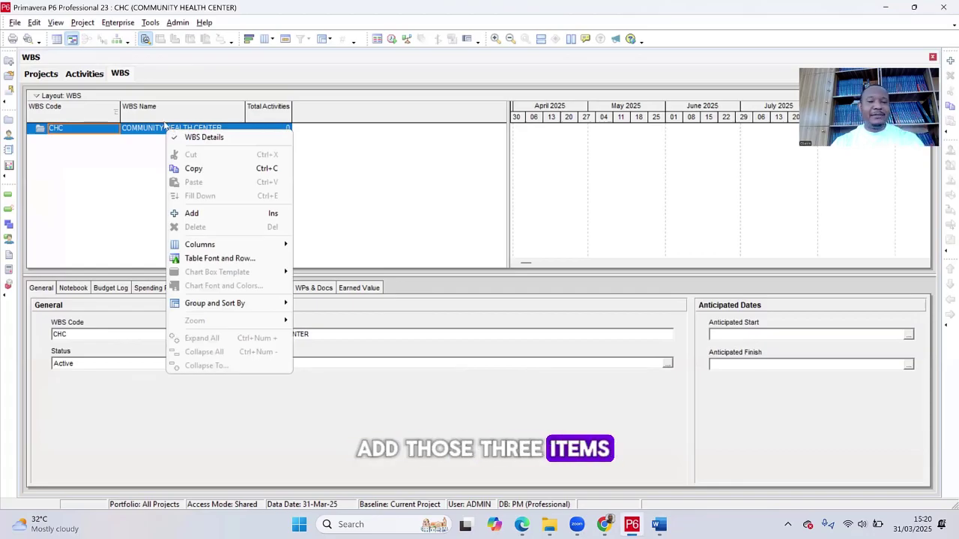
click(135, 186)
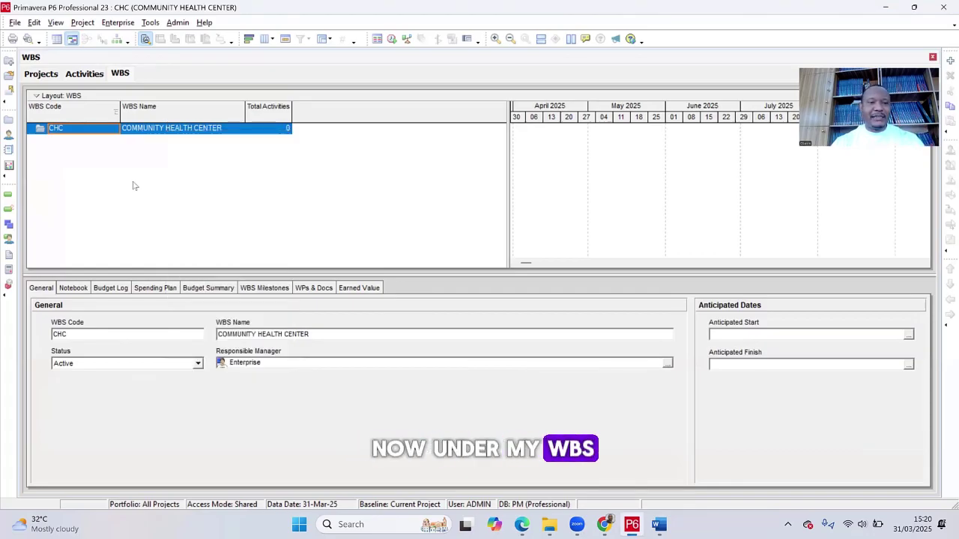
right_click(194, 130)
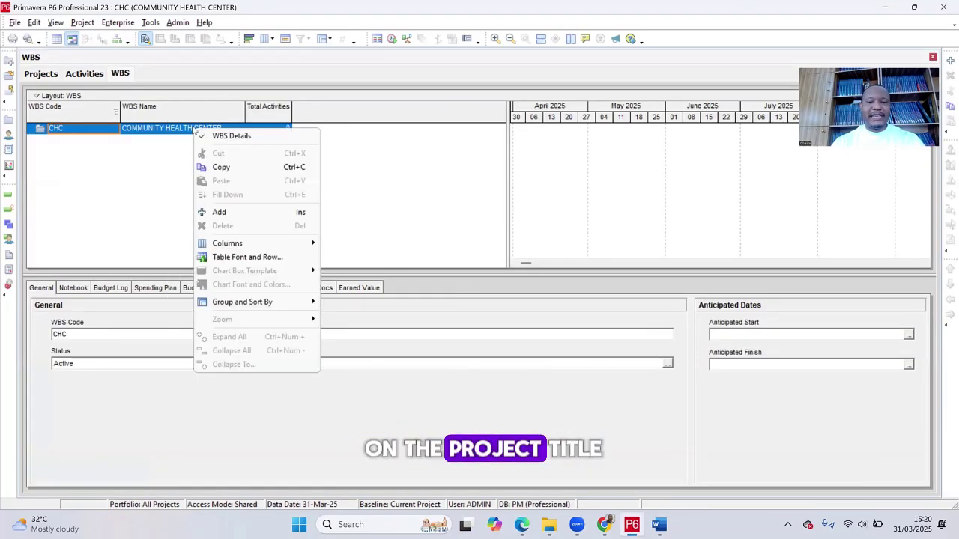
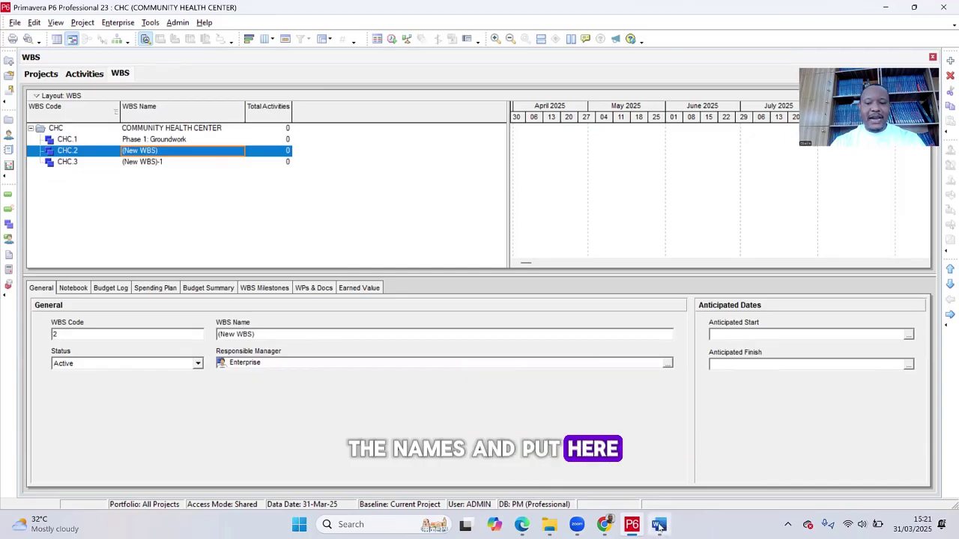
Switch to the Word brief and copy the heading "Phase 2: Building Structure" from the table.
click(661, 527)
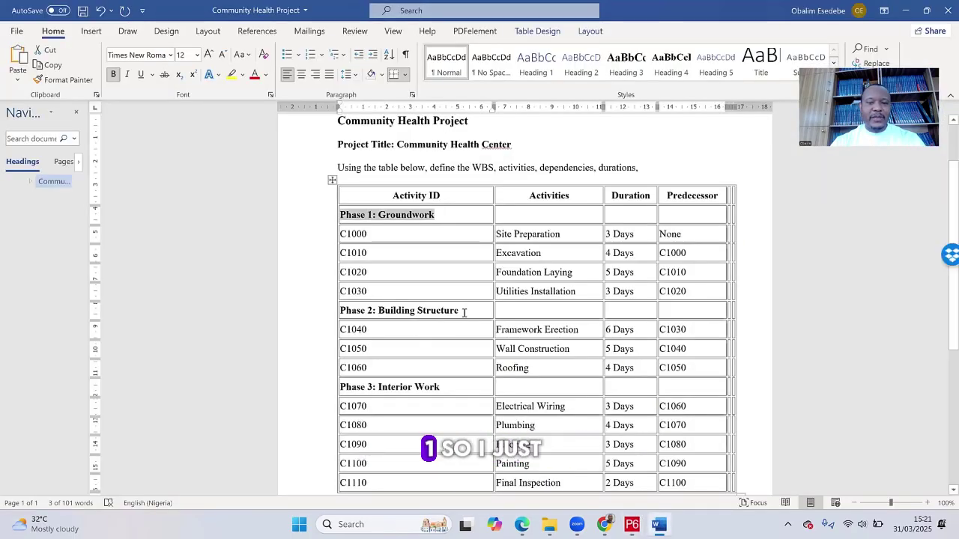
drag(457, 313, 332, 318)
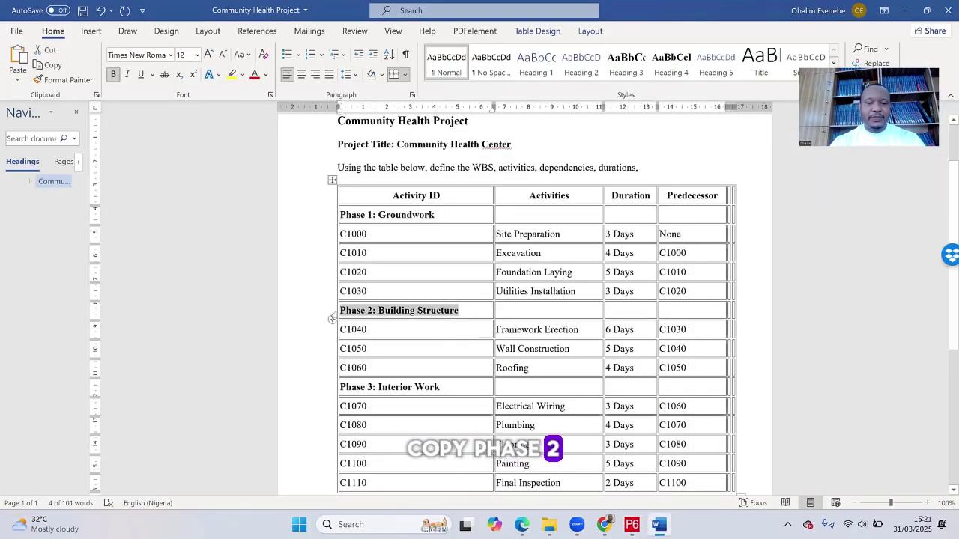
right_click(419, 314)
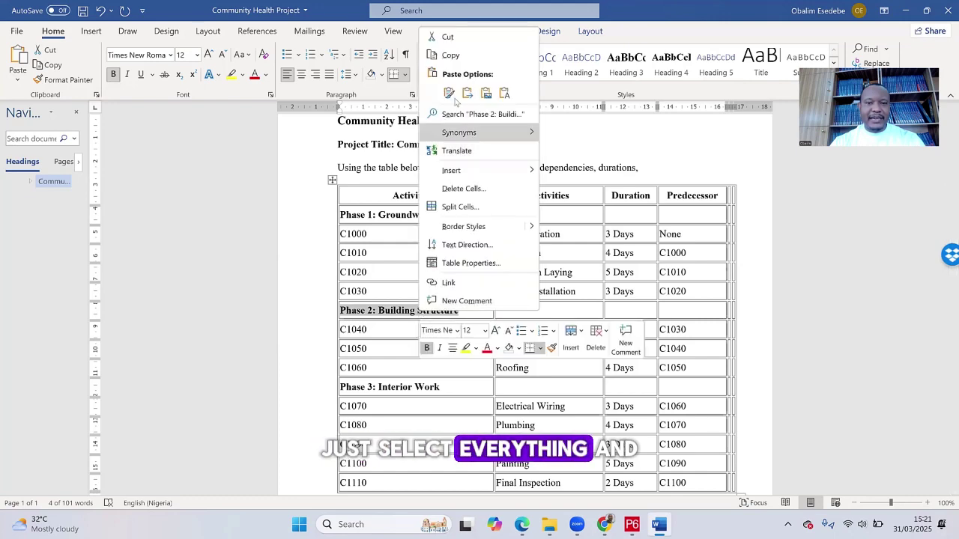
click(450, 54)
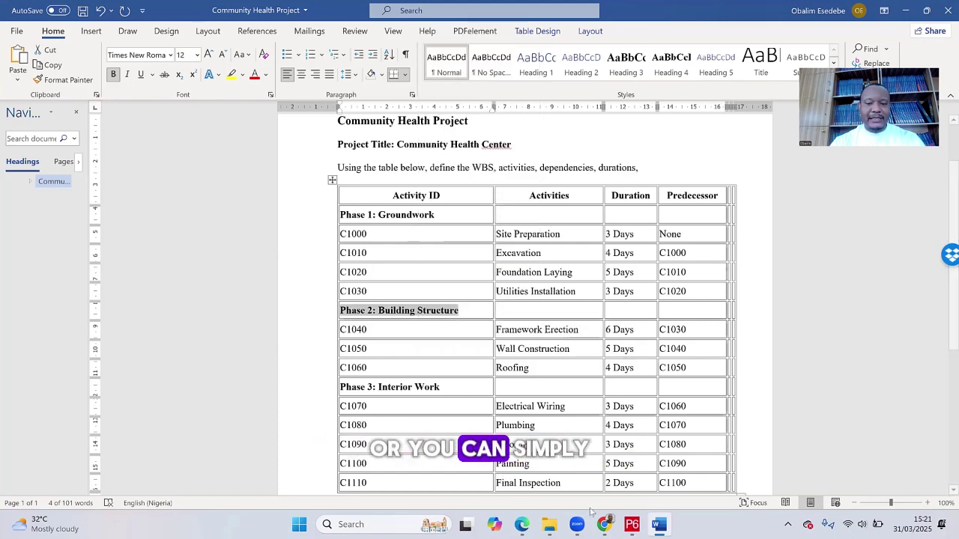
Switch to Primavera P6 and name the second WBS element "Phase 2: Building Structure" with the copied heading.
click(632, 525)
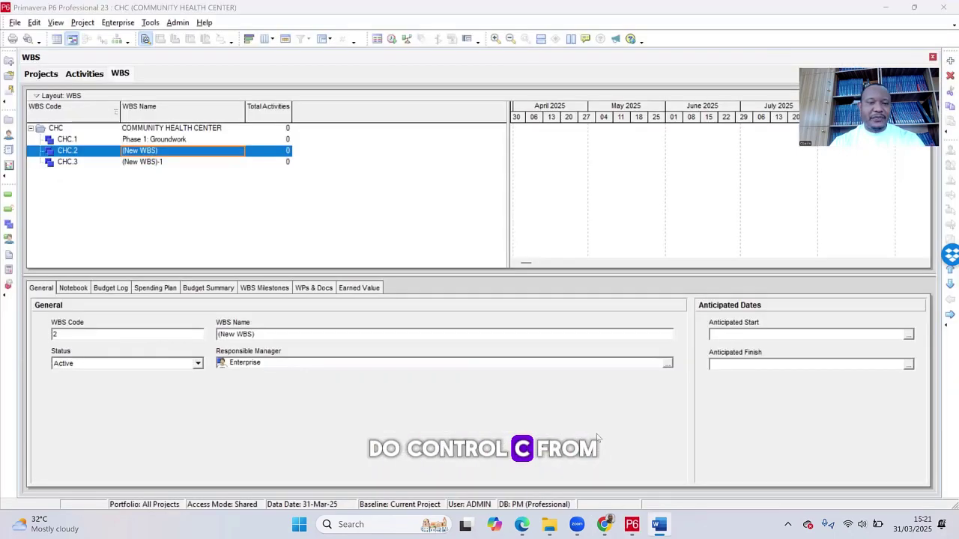
click(190, 152)
key(ctrl+v)
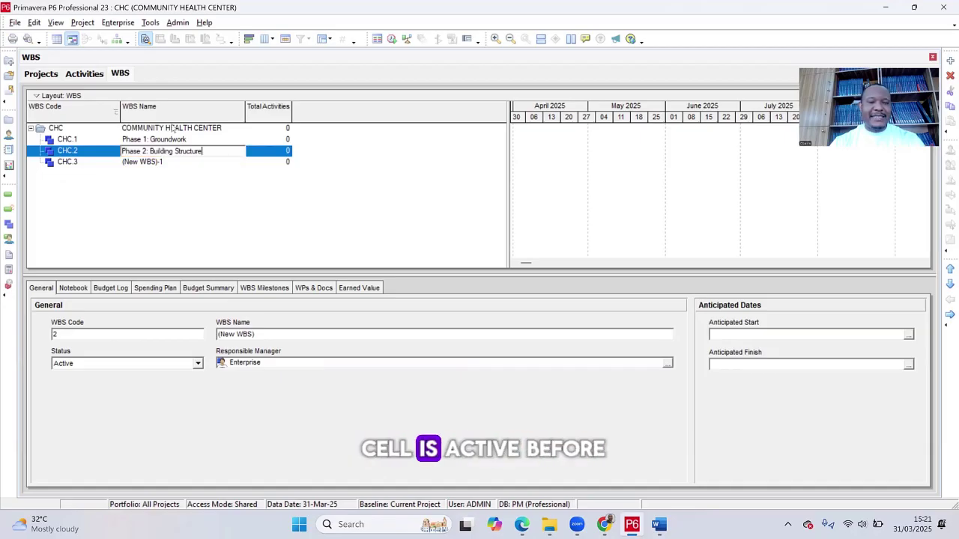
click(174, 162)
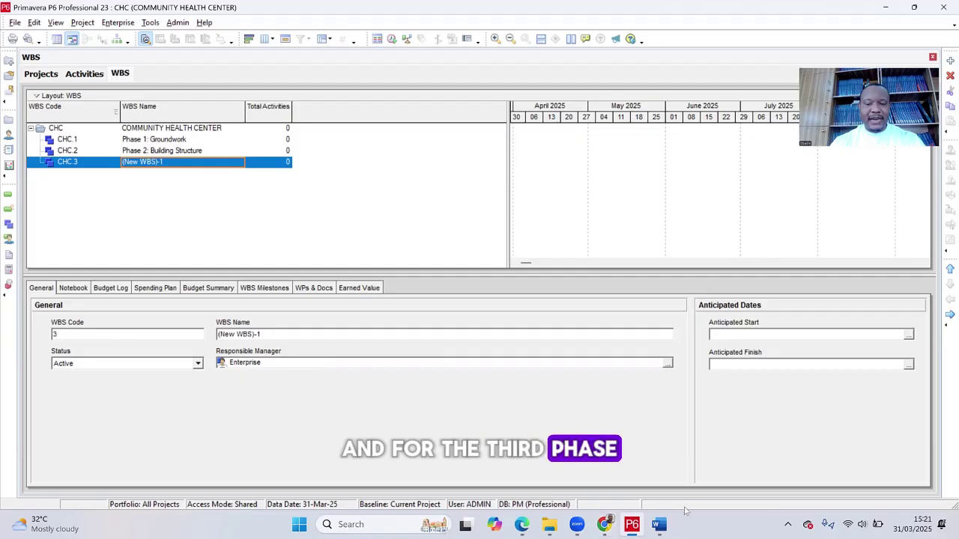
Copy the heading "Phase 3: Interior Work" from the Word brief and use it to name the third WBS element in Primavera P6.
click(658, 524)
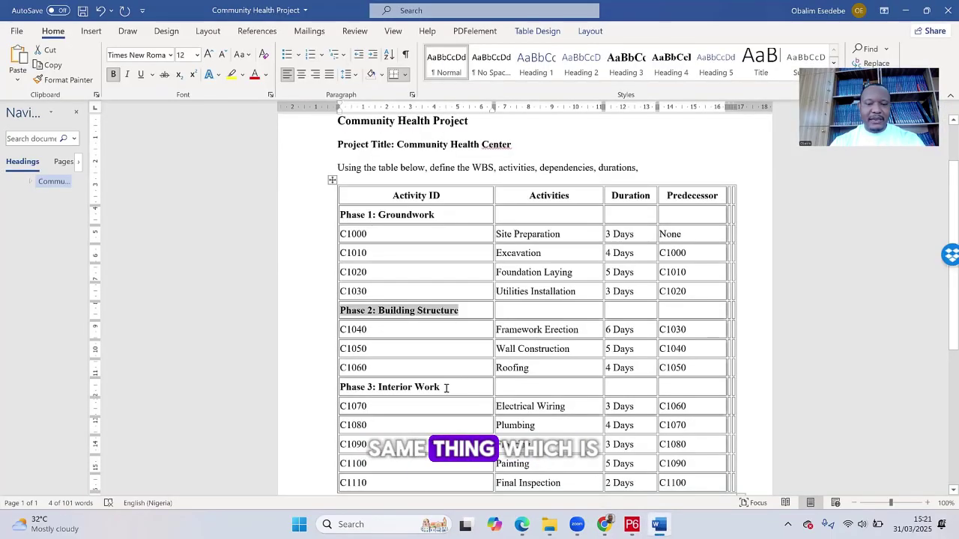
click(331, 392)
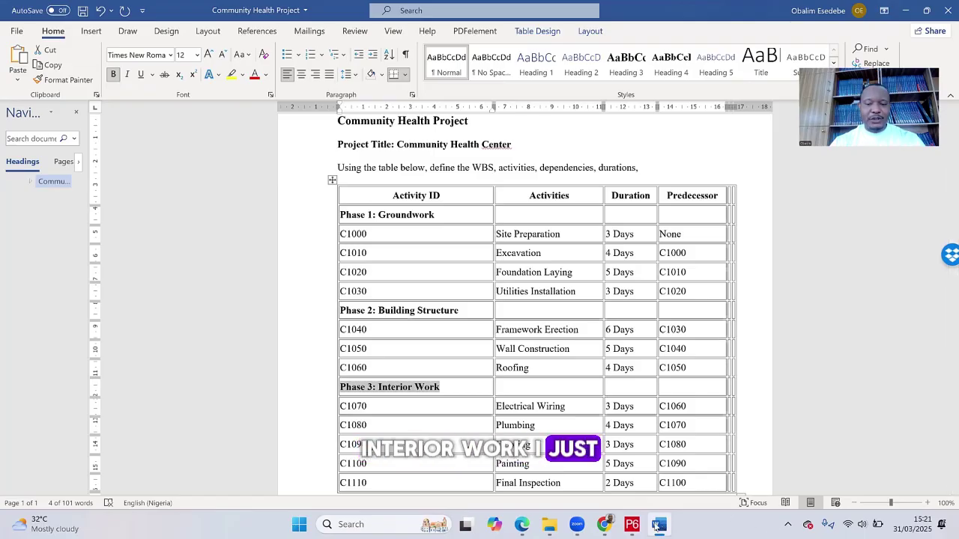
click(631, 524)
click(208, 161)
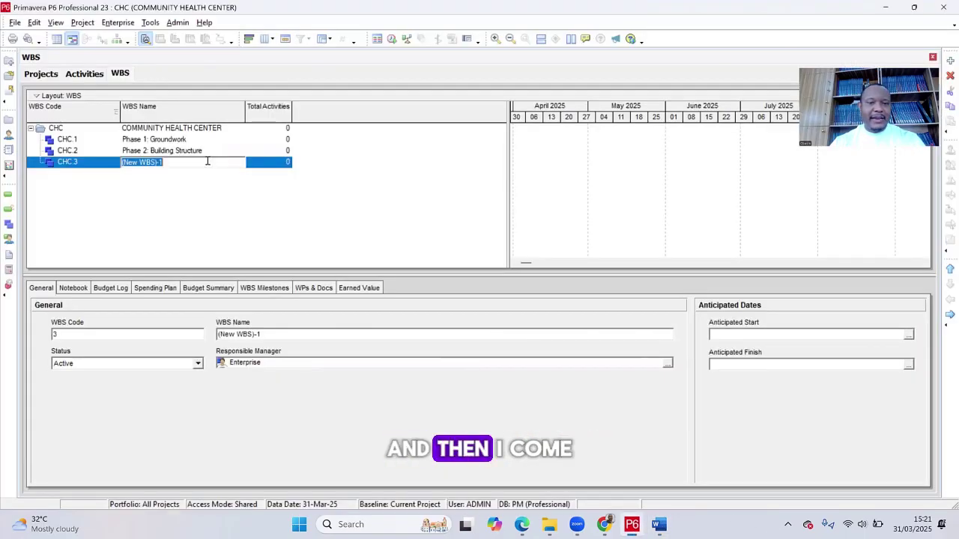
key(ctrl+v)
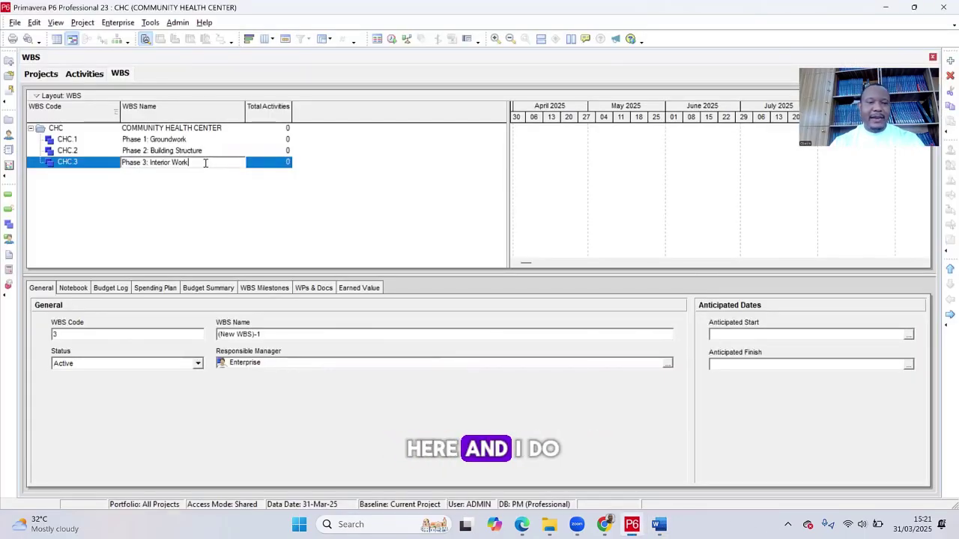
click(234, 194)
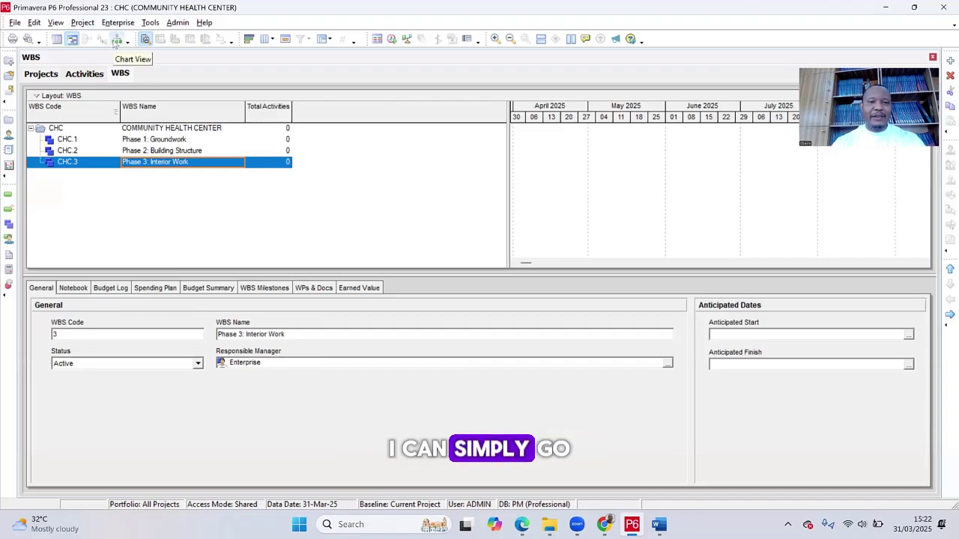
View the WBS as a chart with a taller chart area, and return to the table and Gantt display.
click(116, 40)
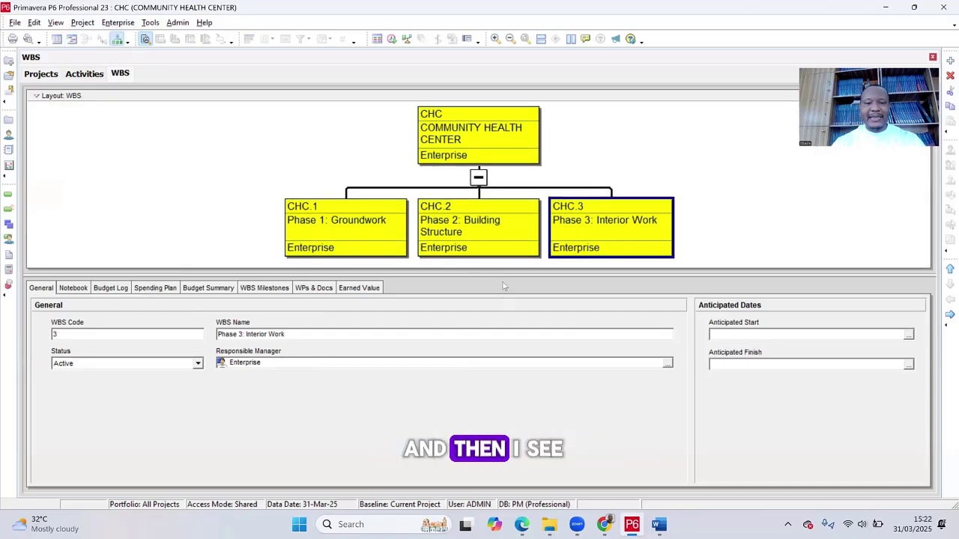
drag(503, 402, 502, 405)
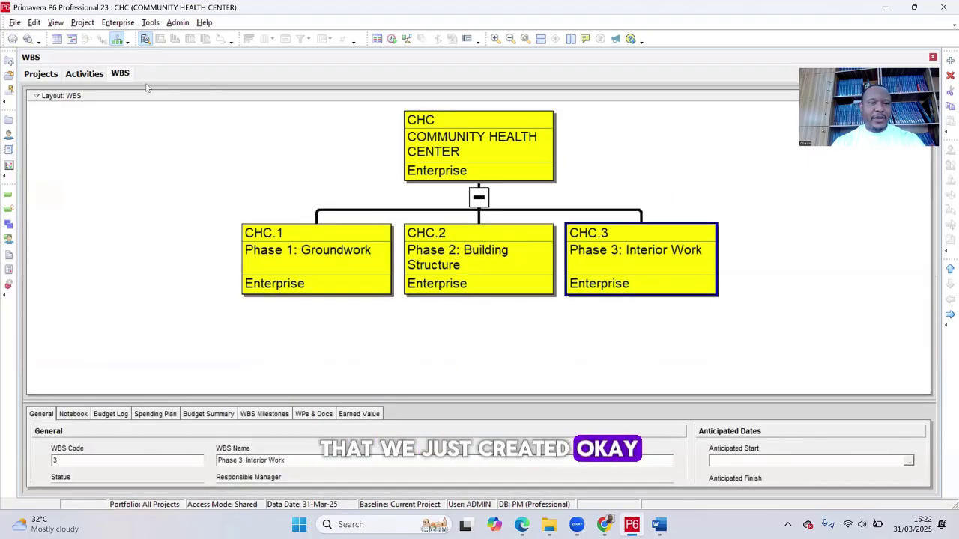
click(71, 39)
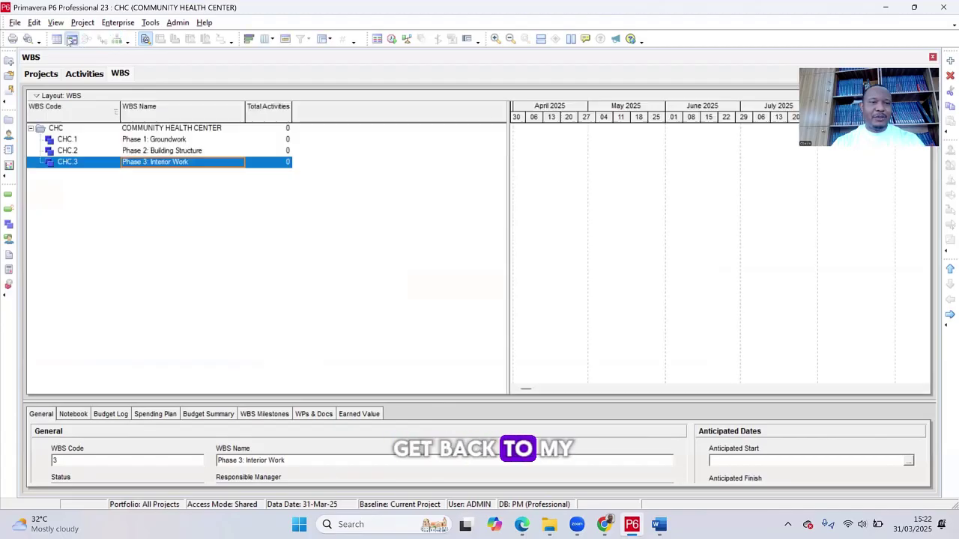
Show the project's activities, and switch to the Word brief to review the activity IDs, names, durations and predecessors.
click(83, 75)
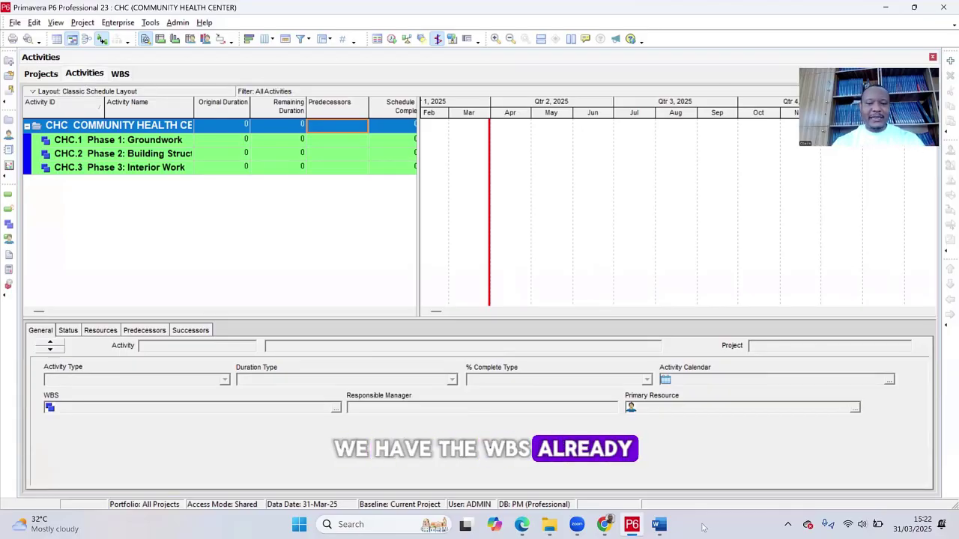
click(659, 524)
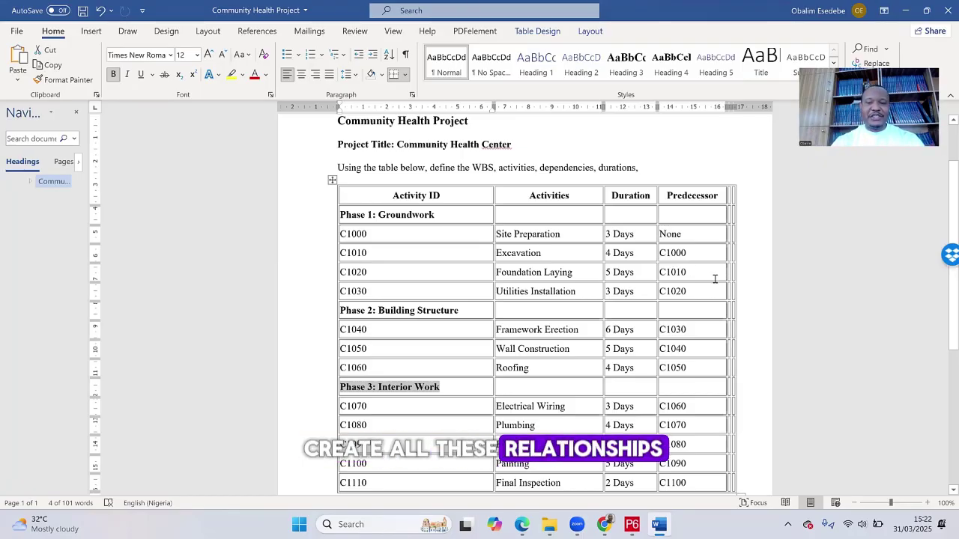
scroll(711, 297, down, 1)
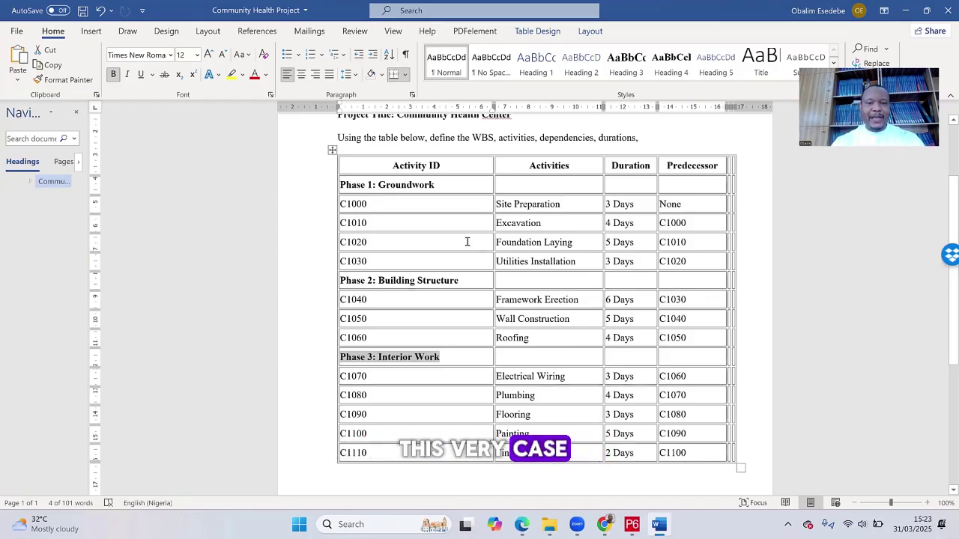
Switch to Primavera P6 and start an export in the Spreadsheet (XLSX) format.
click(633, 526)
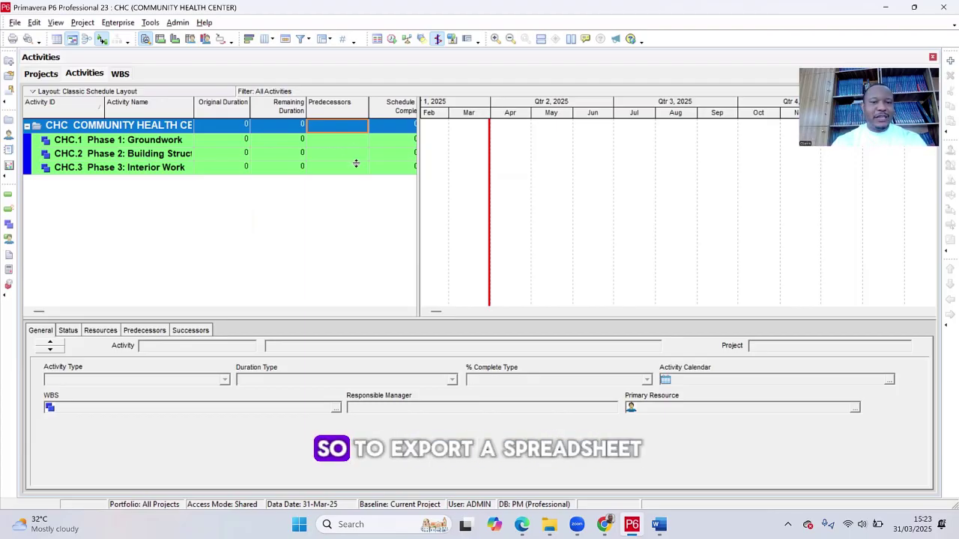
click(16, 22)
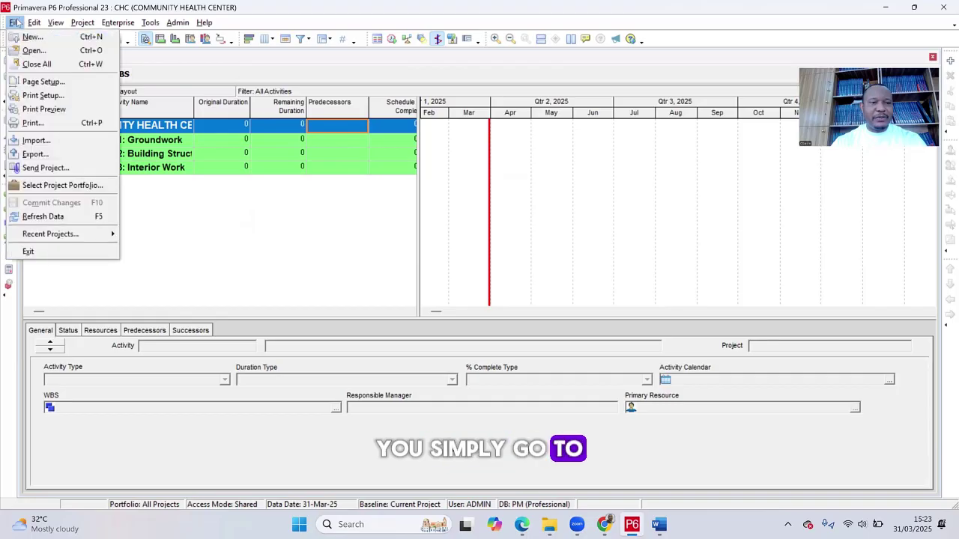
click(57, 156)
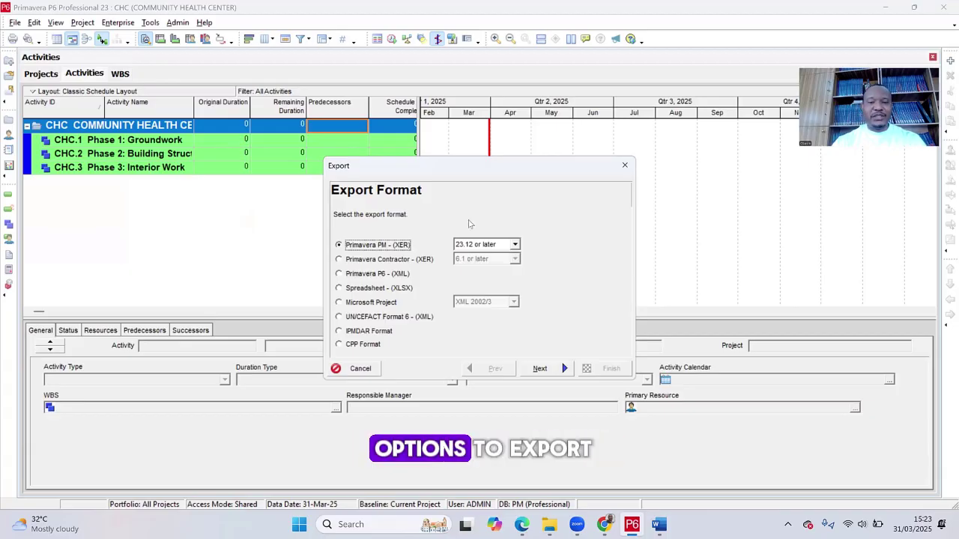
click(356, 289)
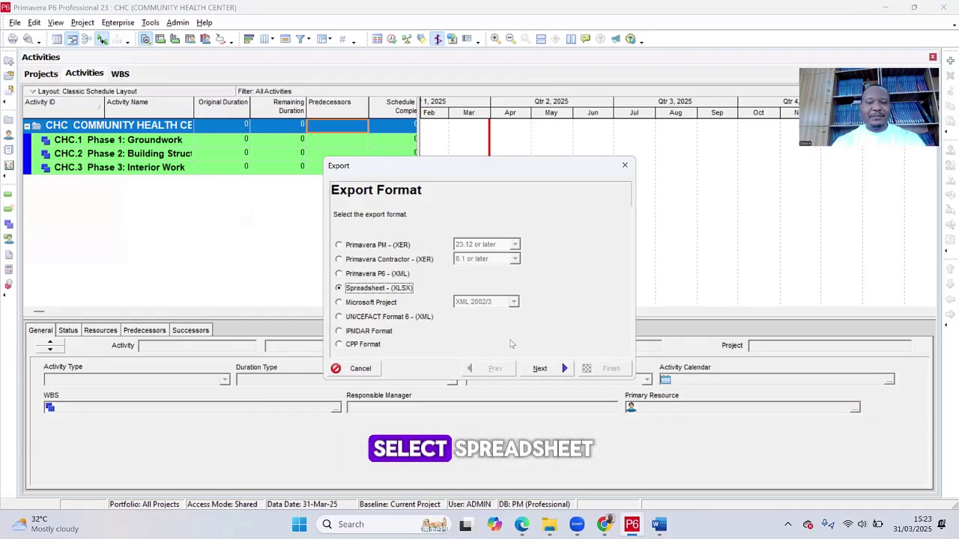
click(547, 371)
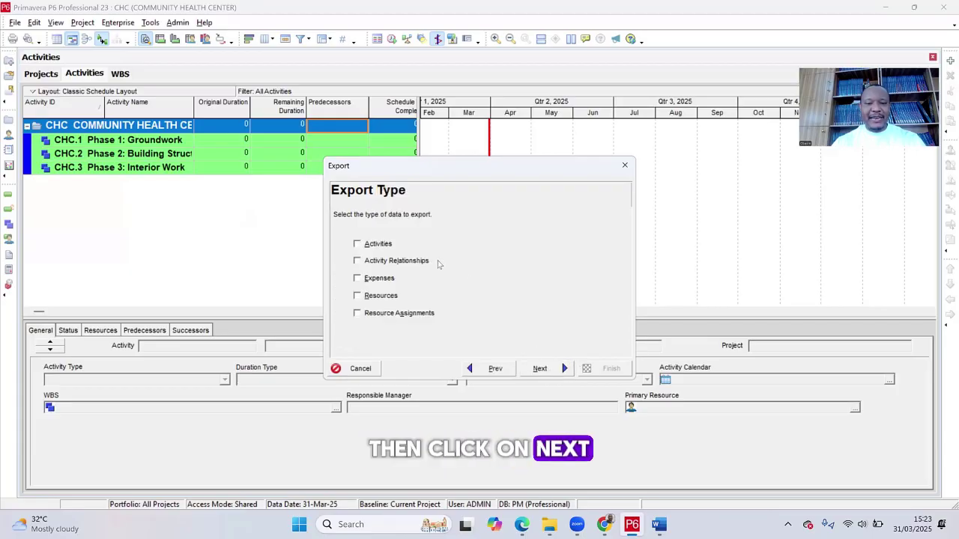
Choose Activities as the only data type to export and include the CHC project.
click(379, 249)
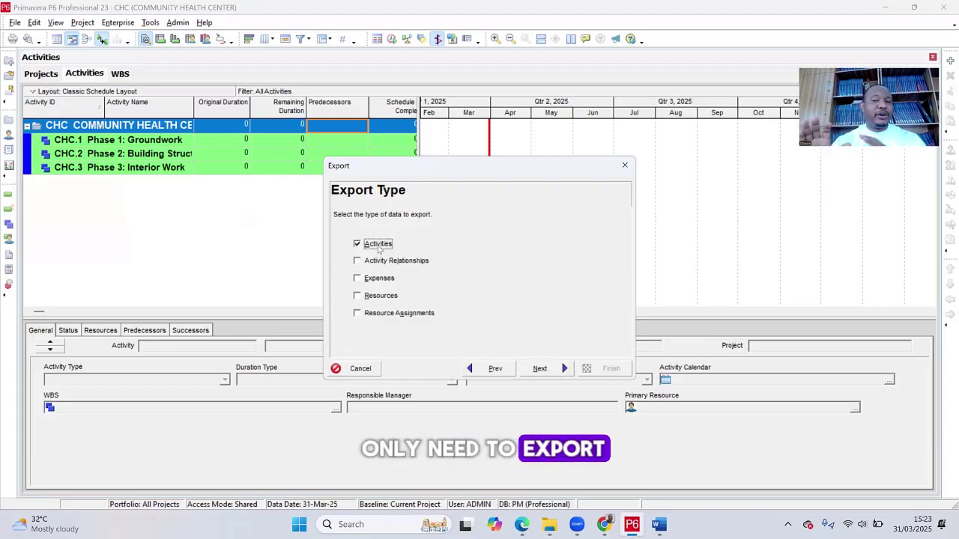
click(539, 370)
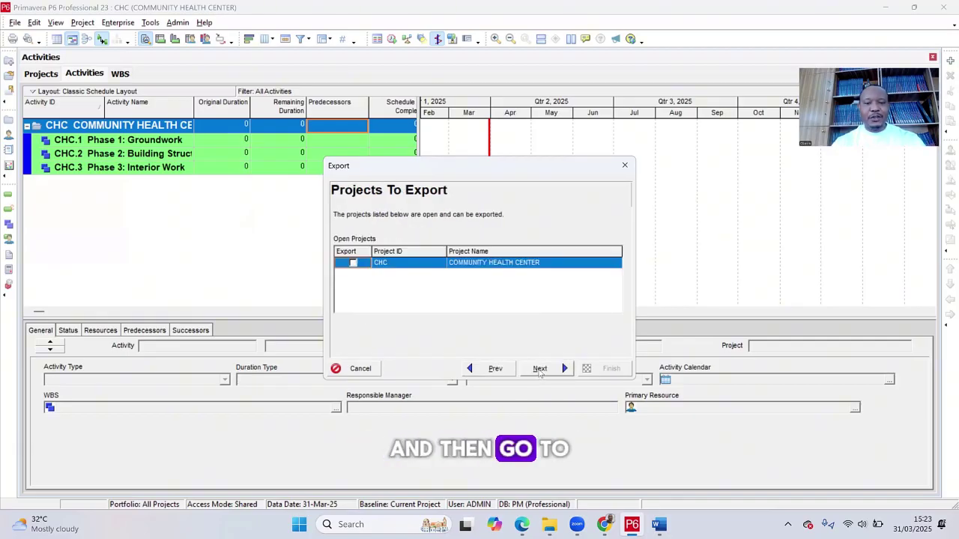
click(352, 263)
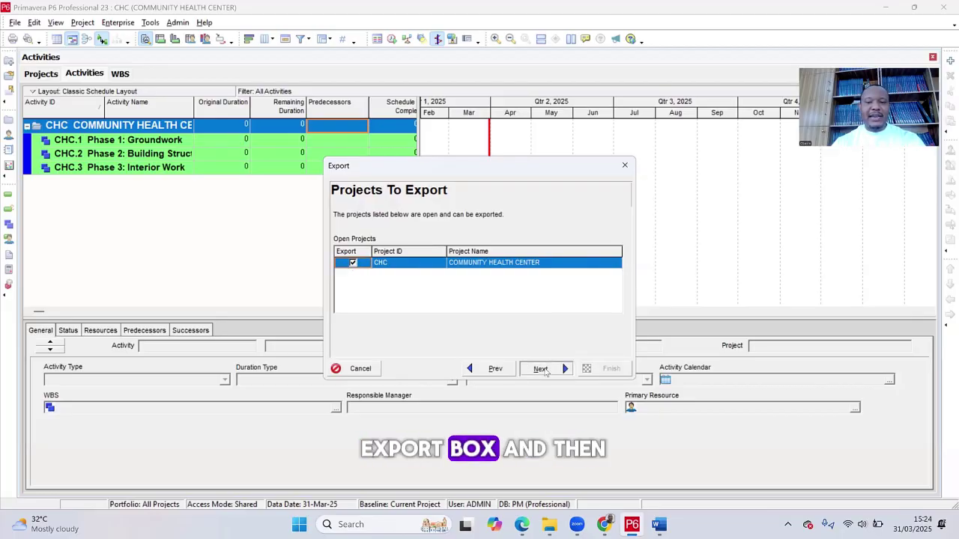
click(543, 369)
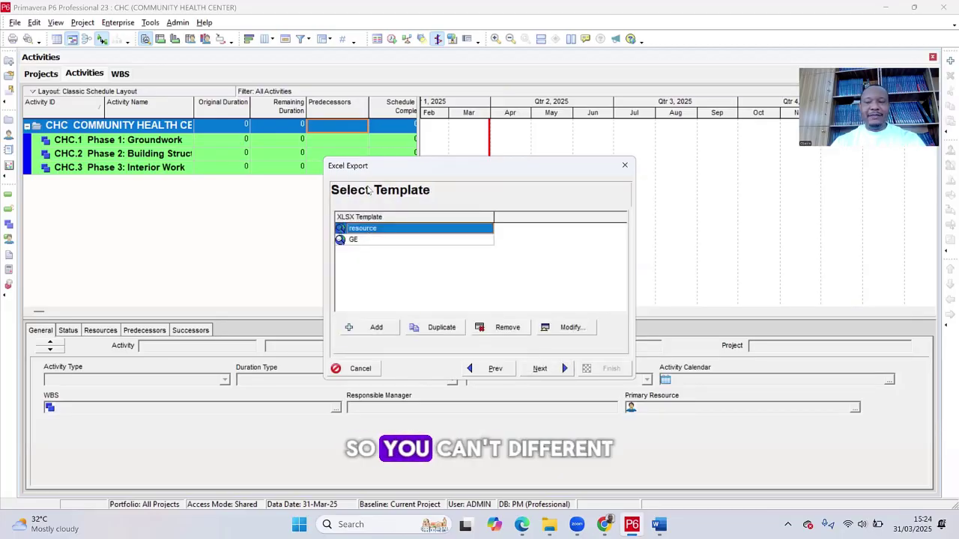
Modify the "resource" export template, removing Predecessors and Original Duration from its selected columns.
click(367, 241)
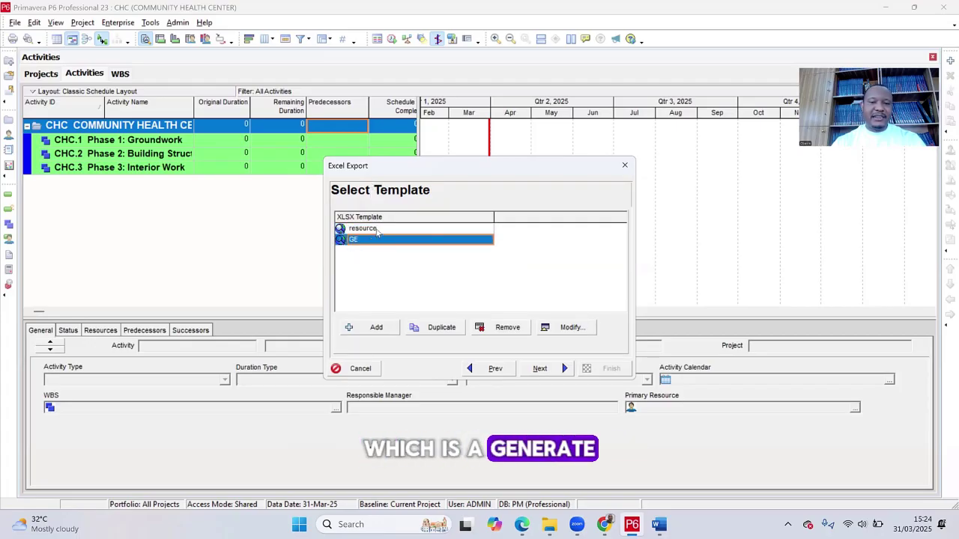
click(377, 232)
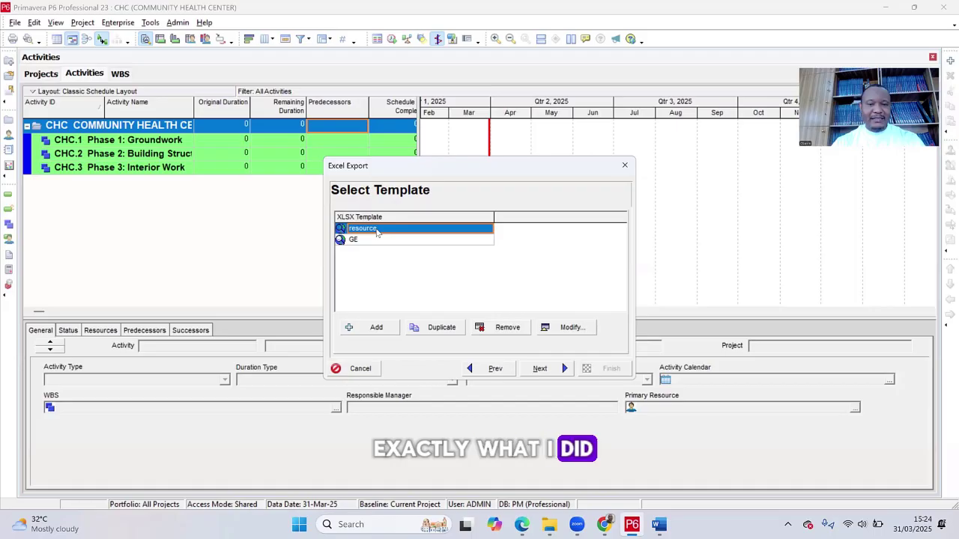
click(561, 328)
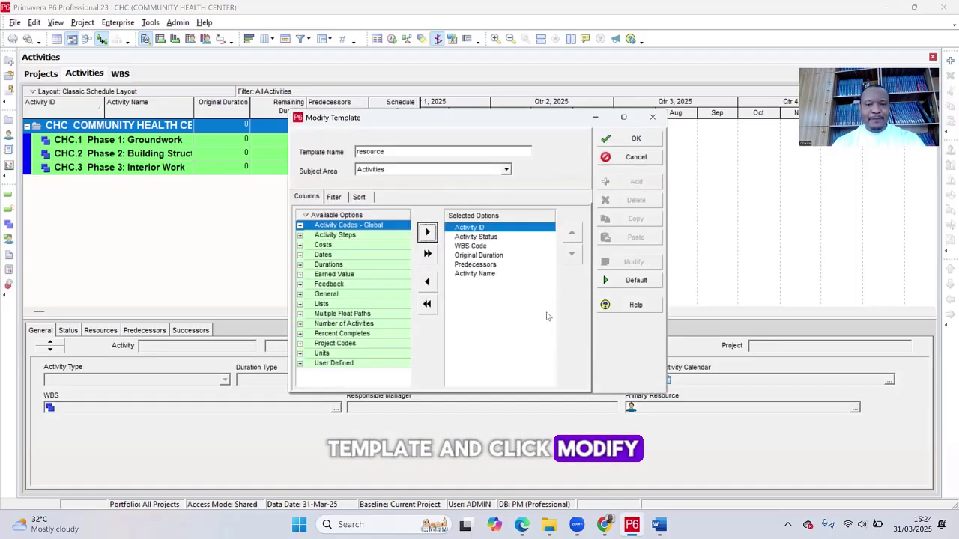
click(487, 276)
click(494, 256)
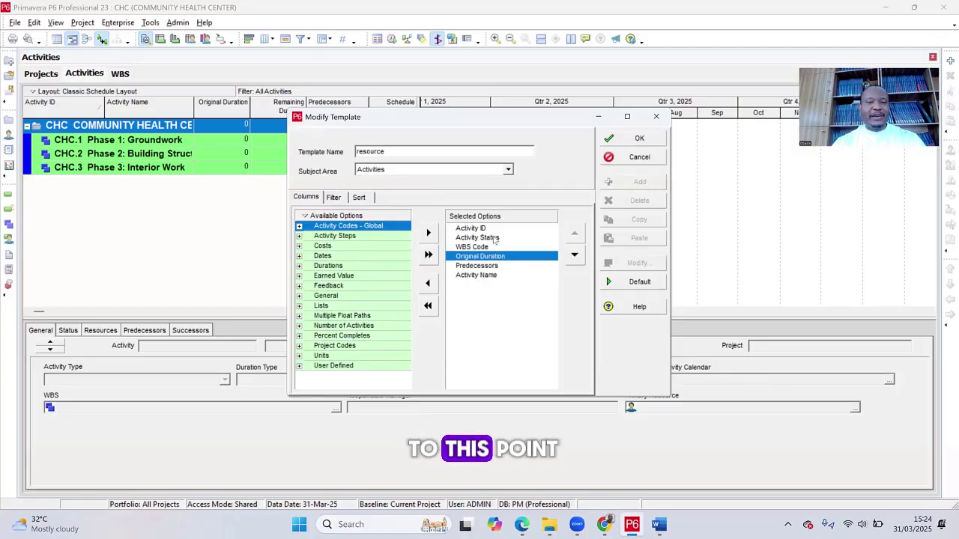
click(495, 238)
click(485, 266)
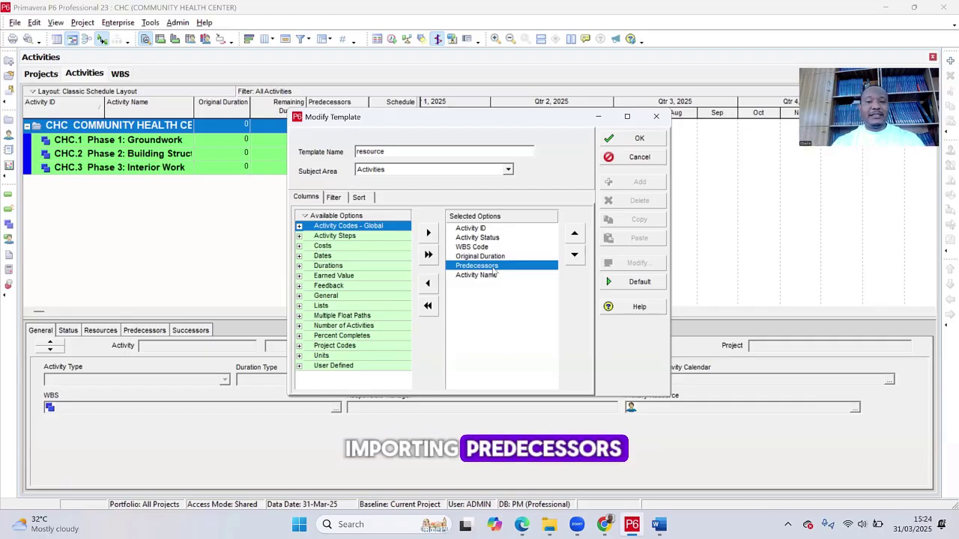
click(429, 282)
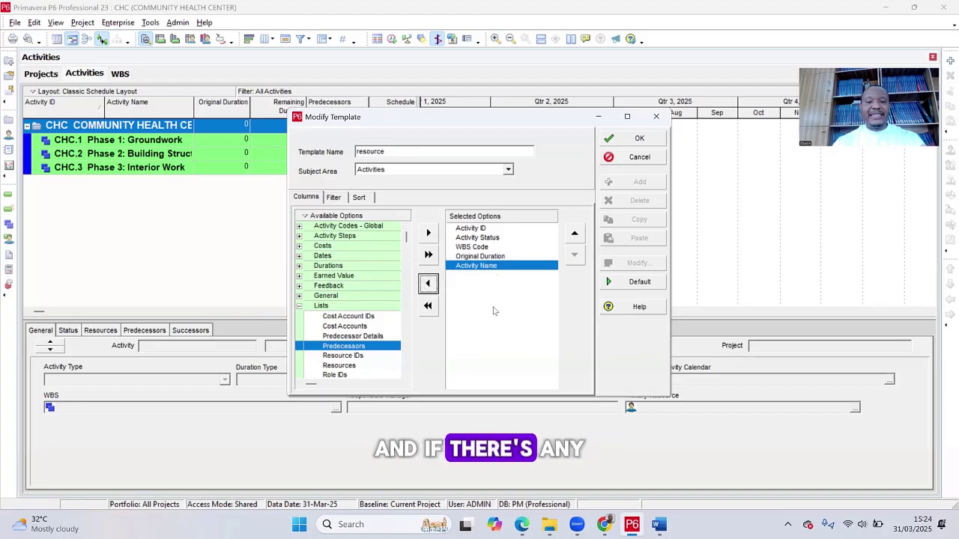
click(505, 257)
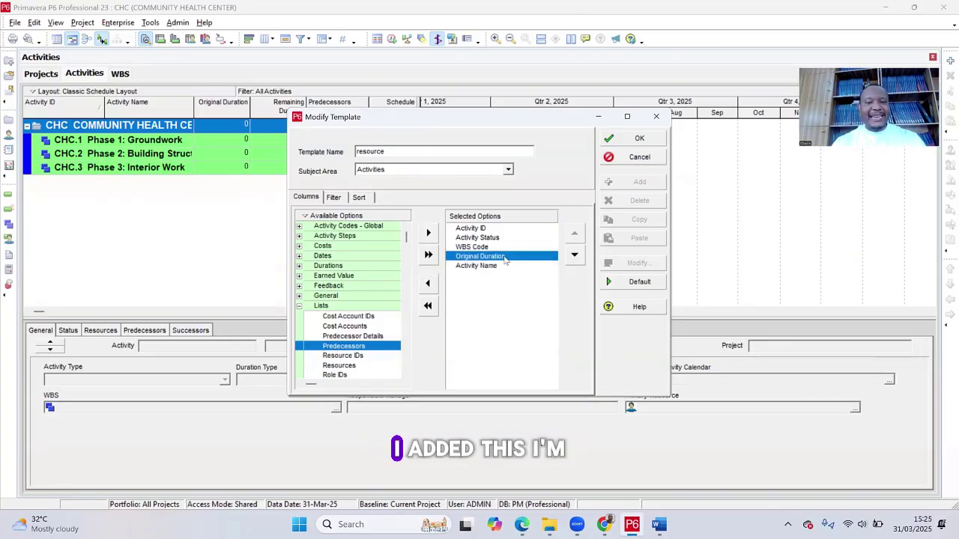
click(428, 283)
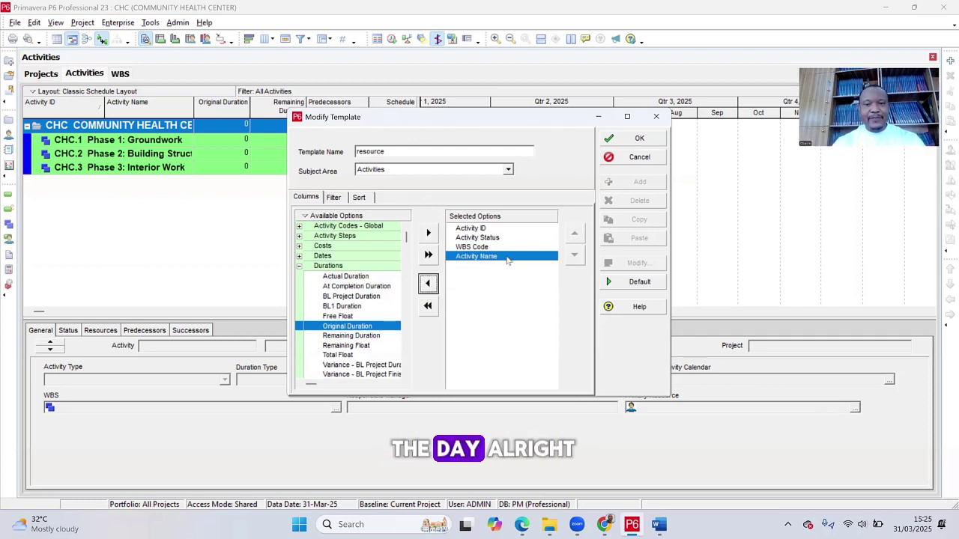
Review the Activity ID, Activity Status, WBS Code and Activity Name columns selected in the template.
click(482, 247)
click(488, 238)
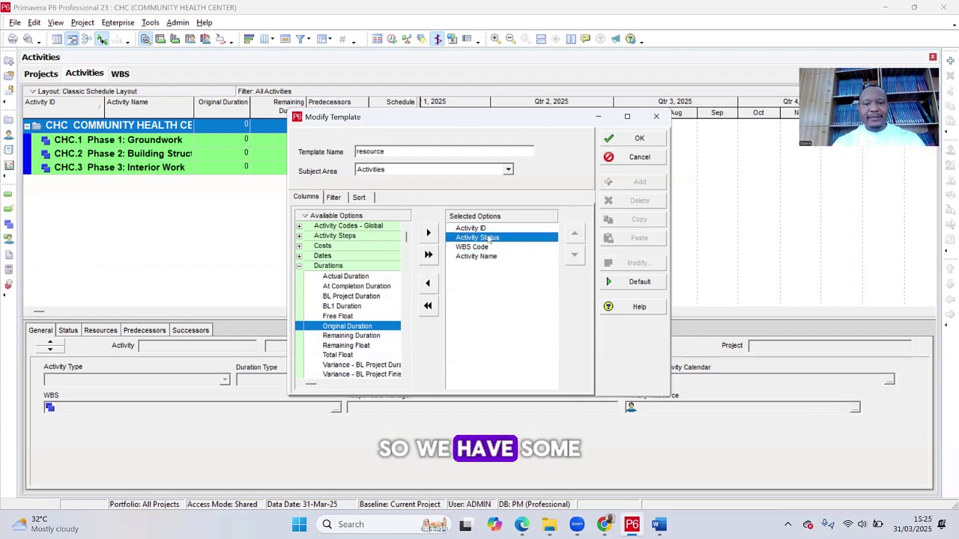
click(488, 232)
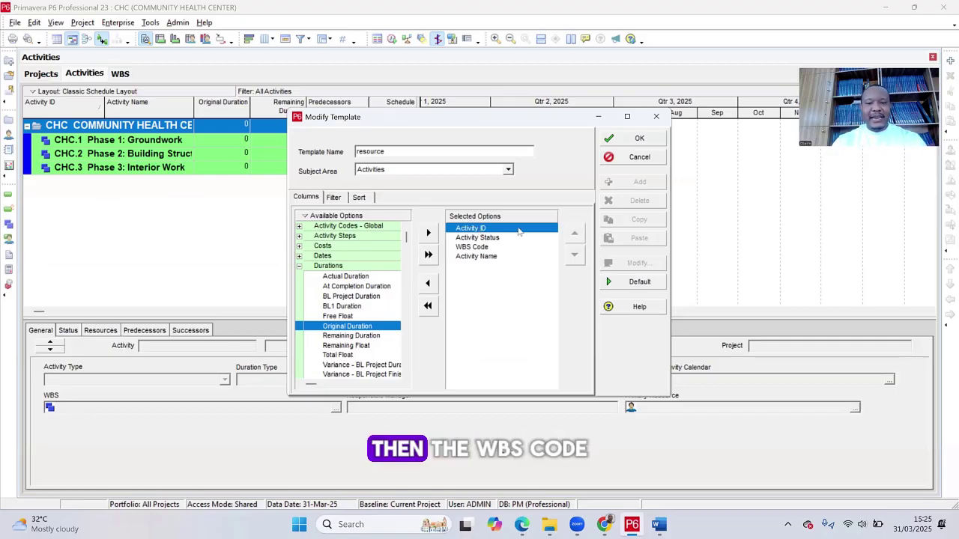
click(470, 257)
click(483, 245)
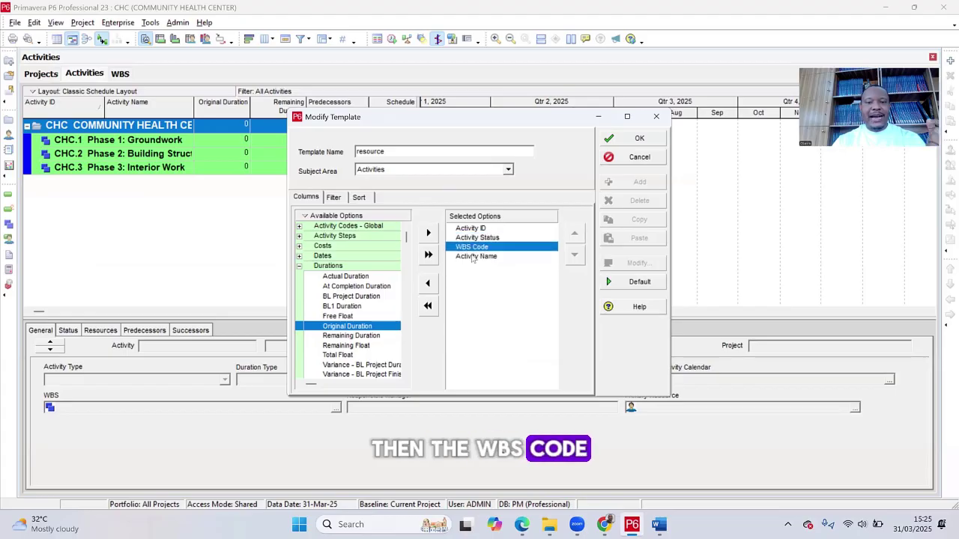
click(472, 256)
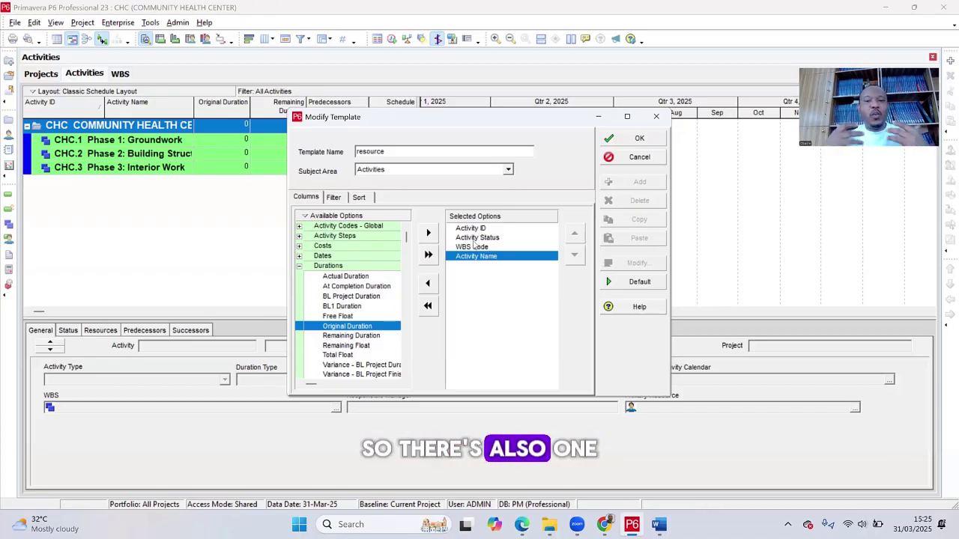
List the template's available options ungrouped, add Original Duration to the selected columns and accept the modified template.
right_click(315, 216)
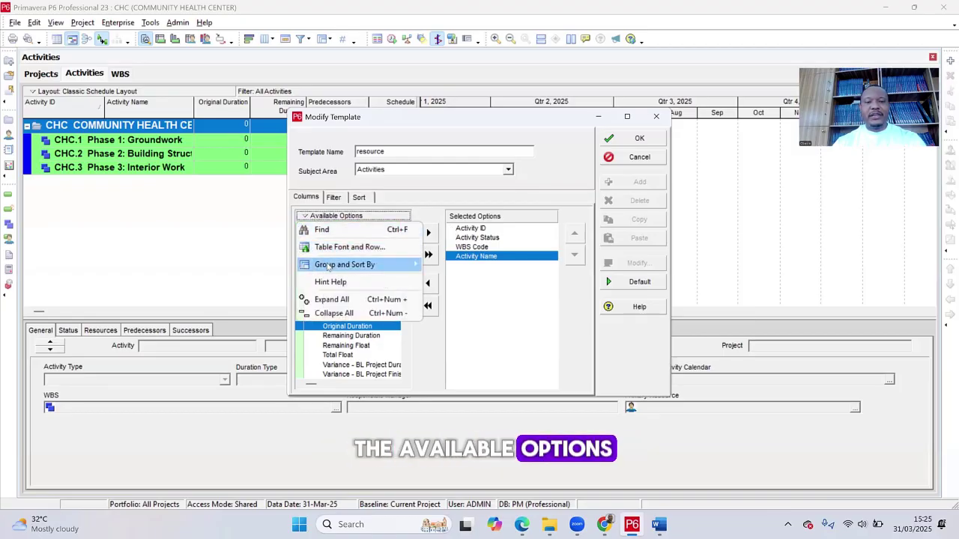
mouse_move(328, 266)
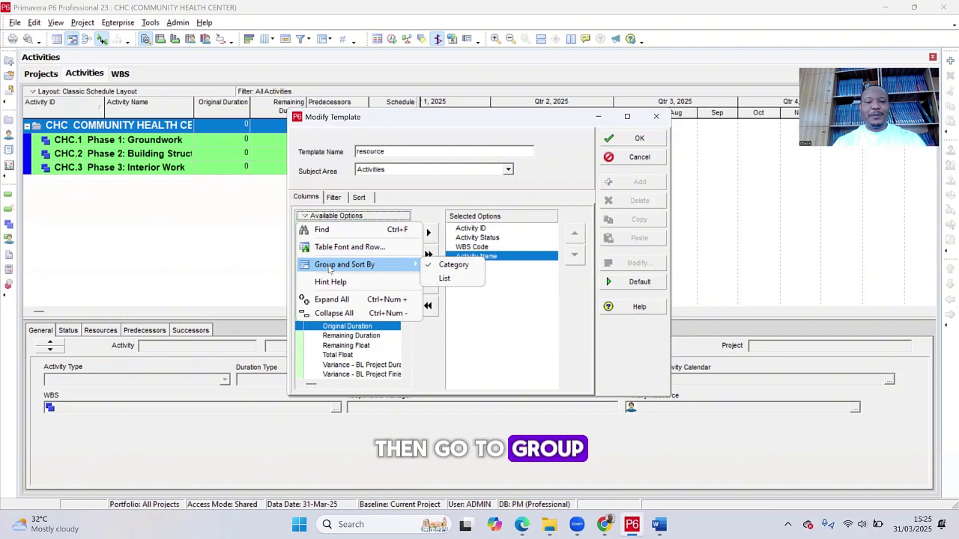
click(445, 278)
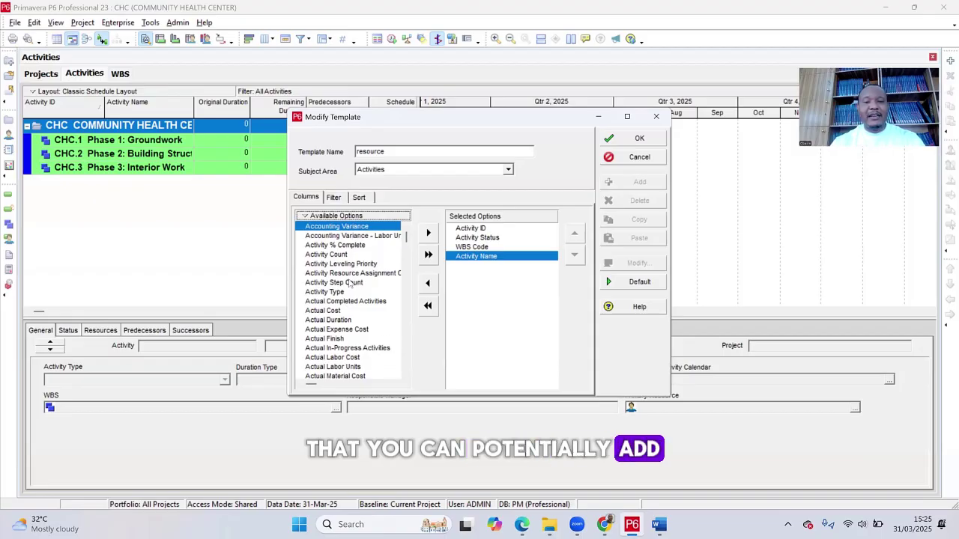
scroll(385, 347, down, 2)
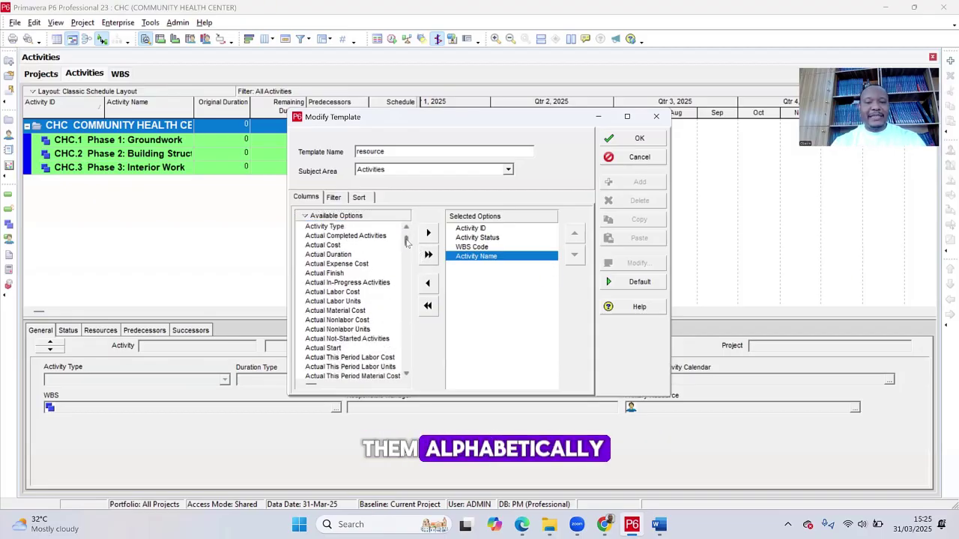
drag(406, 242, 412, 317)
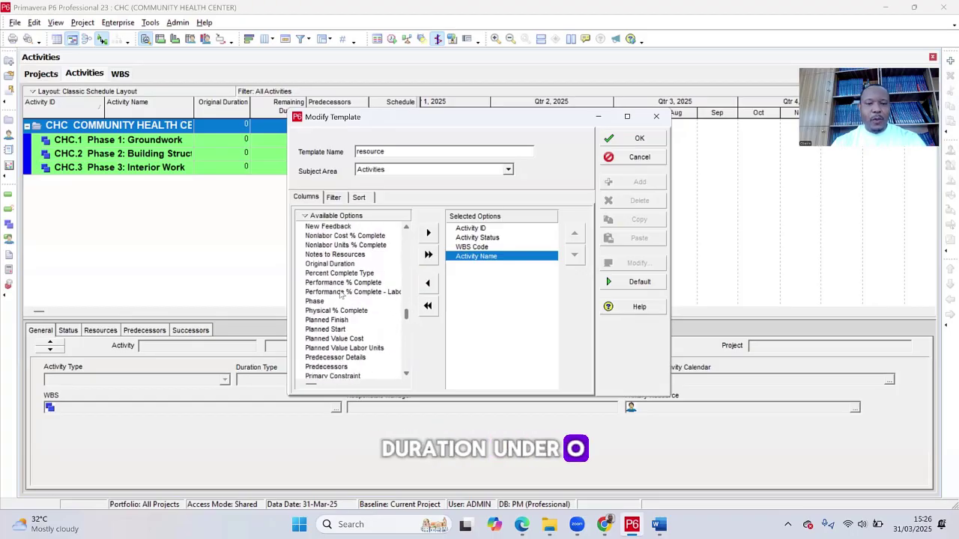
click(346, 264)
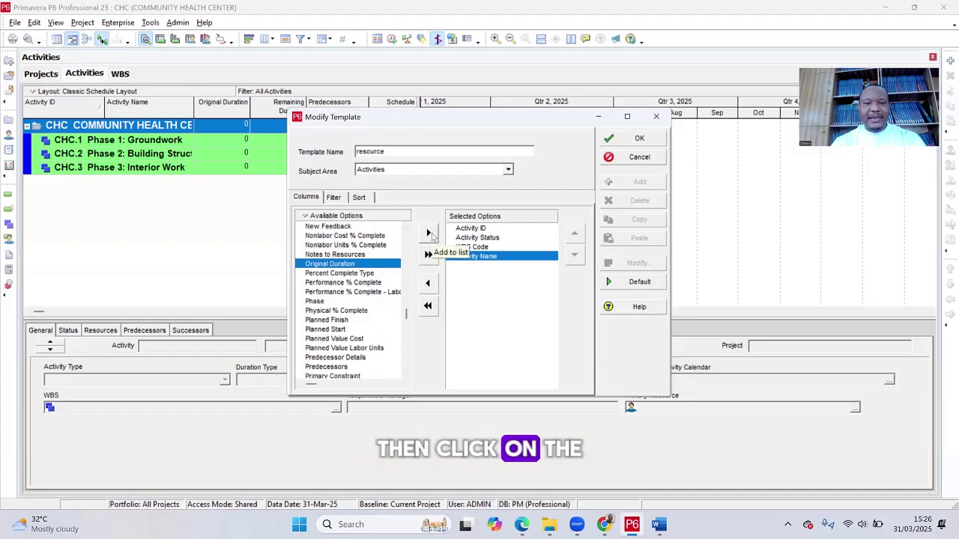
click(429, 234)
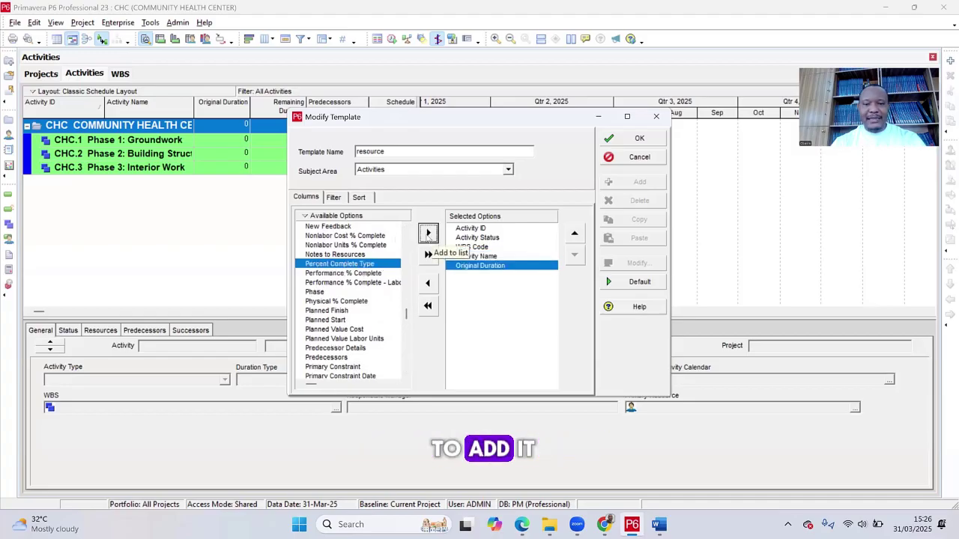
click(640, 140)
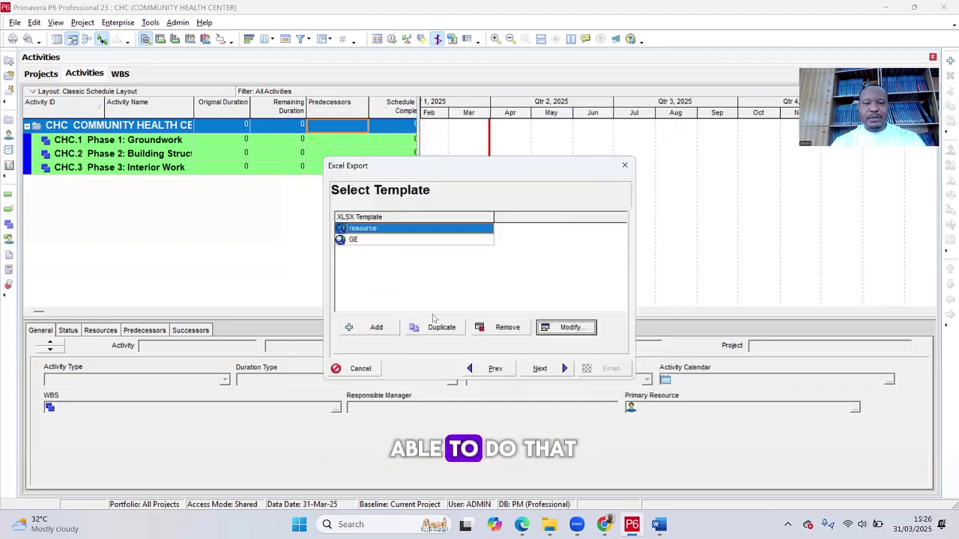
Use the "resource" template and set the export file to CHC-Activities.xlsx on the Desktop.
click(546, 367)
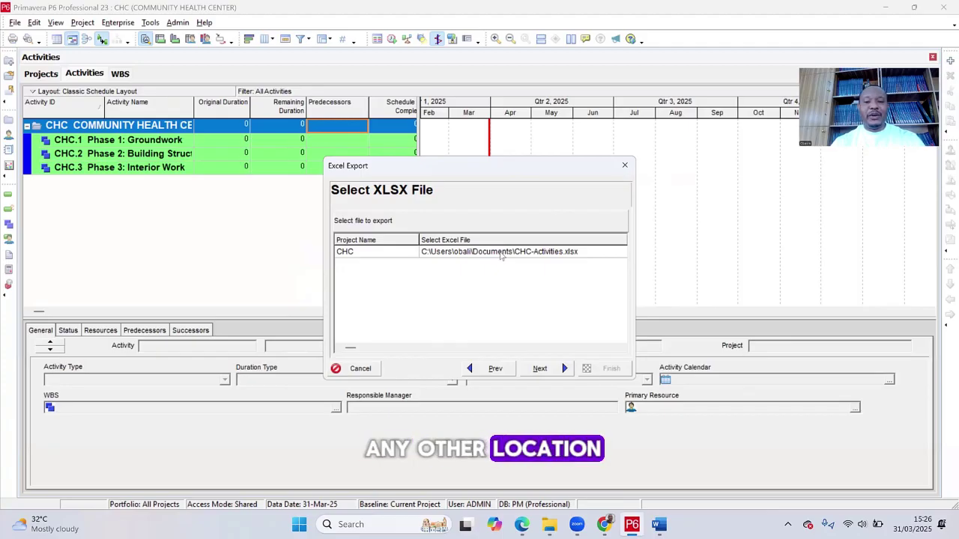
double_click(502, 253)
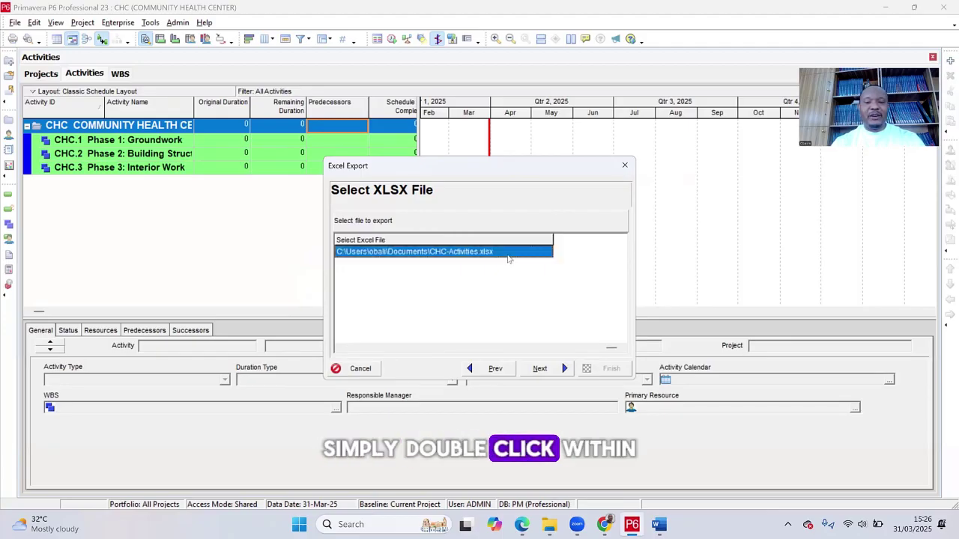
click(502, 258)
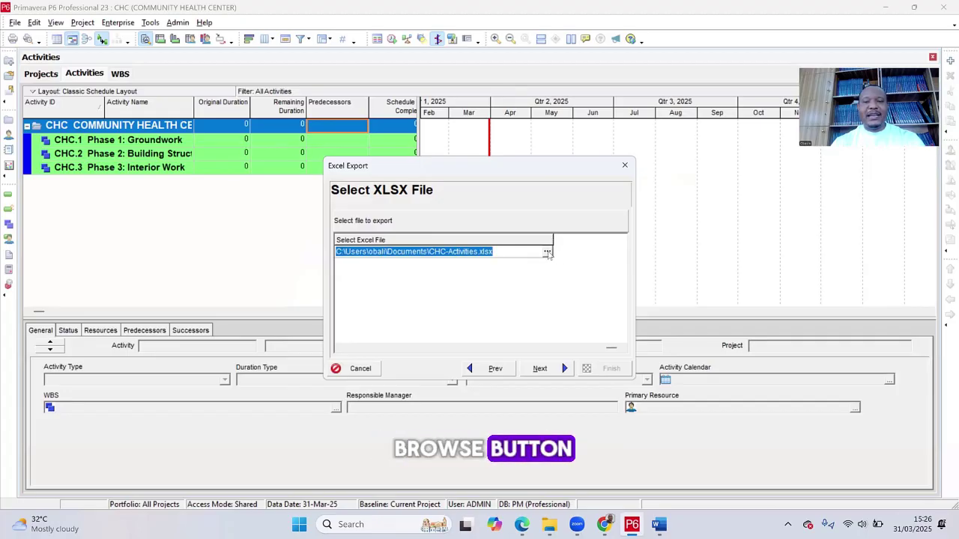
click(547, 254)
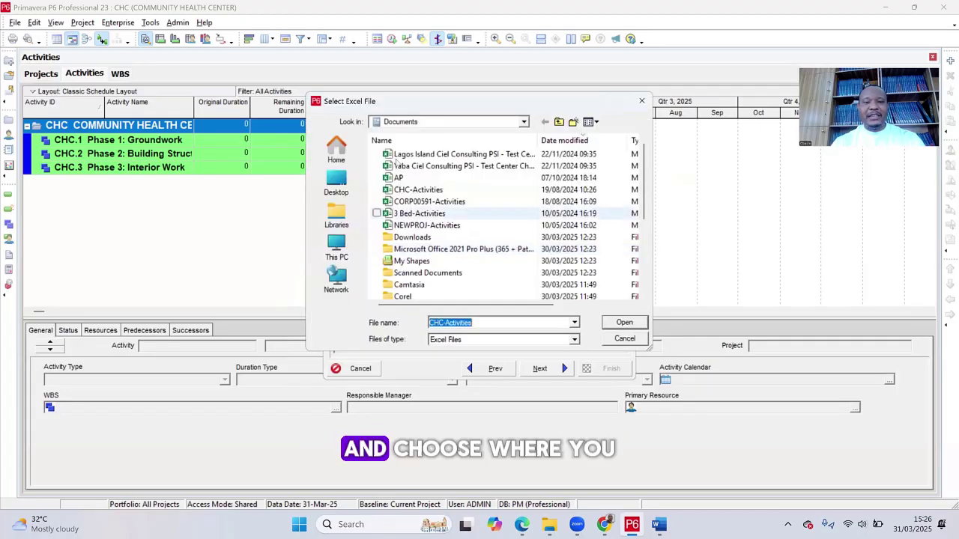
scroll(435, 269, down, 3)
scroll(435, 270, up, 3)
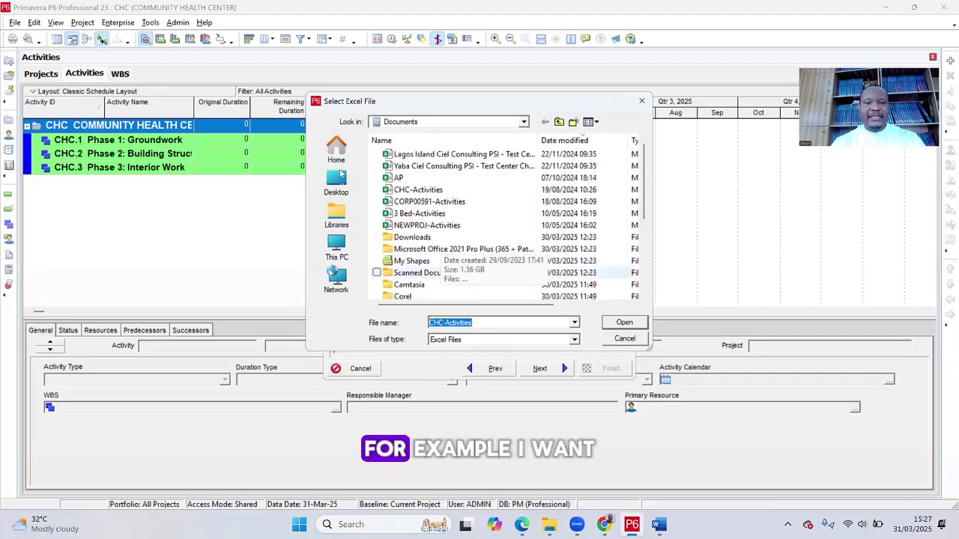
click(337, 182)
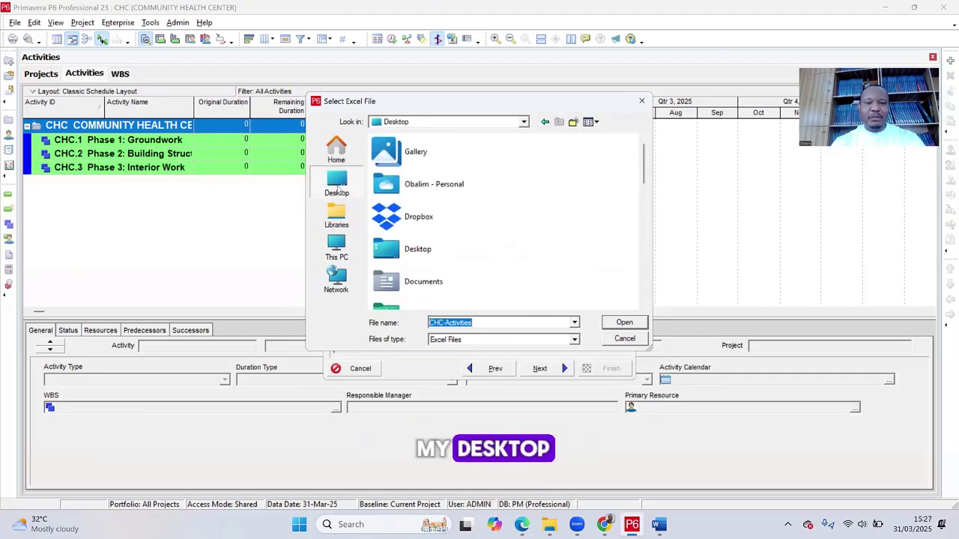
click(626, 323)
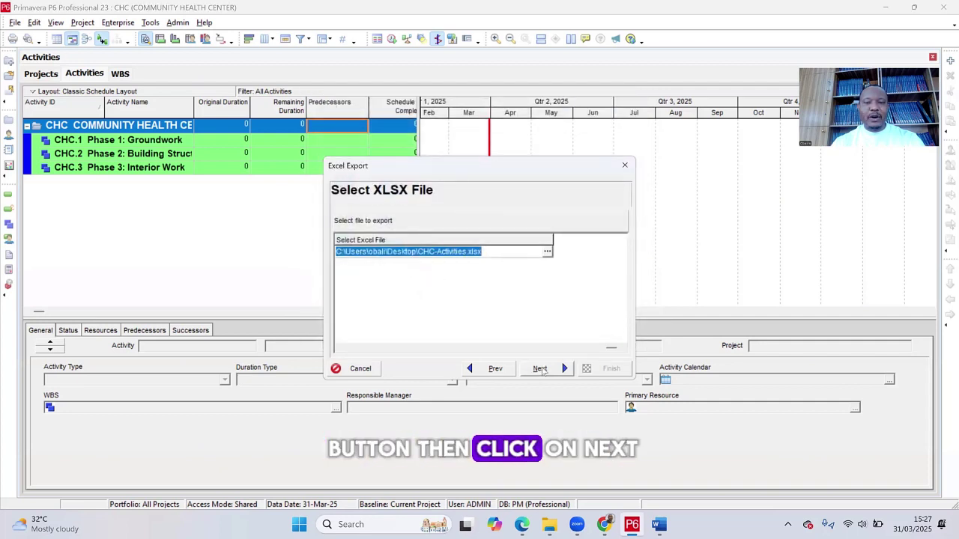
Finish the Activities export and close the export wizard.
click(541, 368)
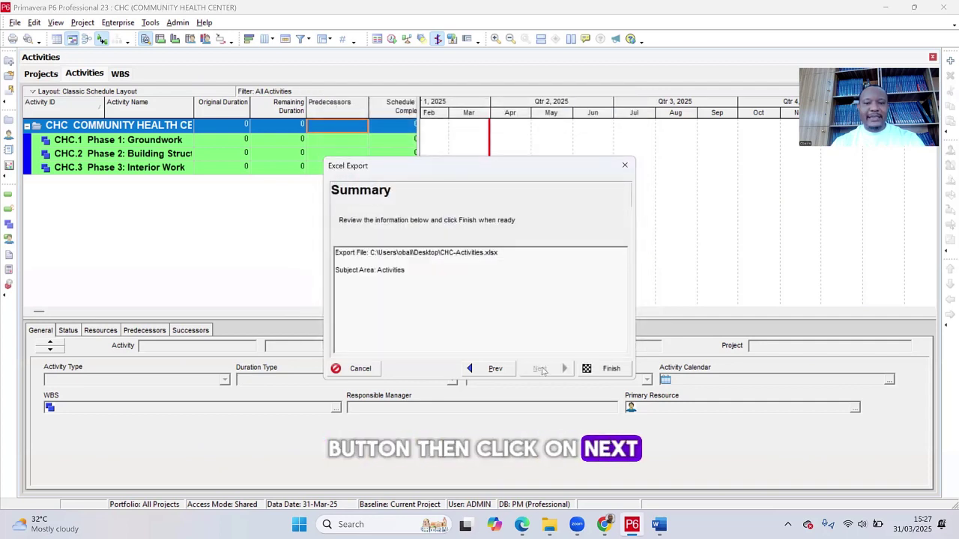
click(610, 369)
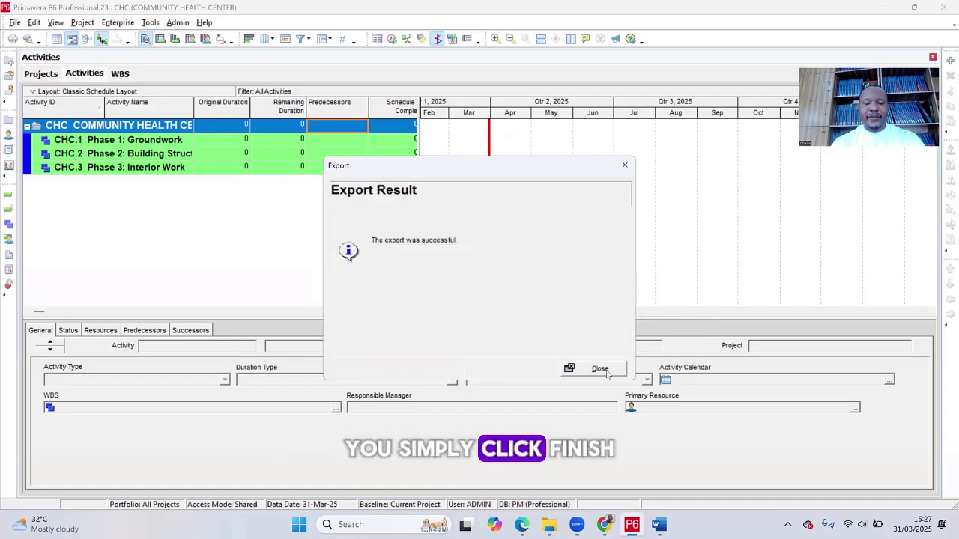
click(600, 370)
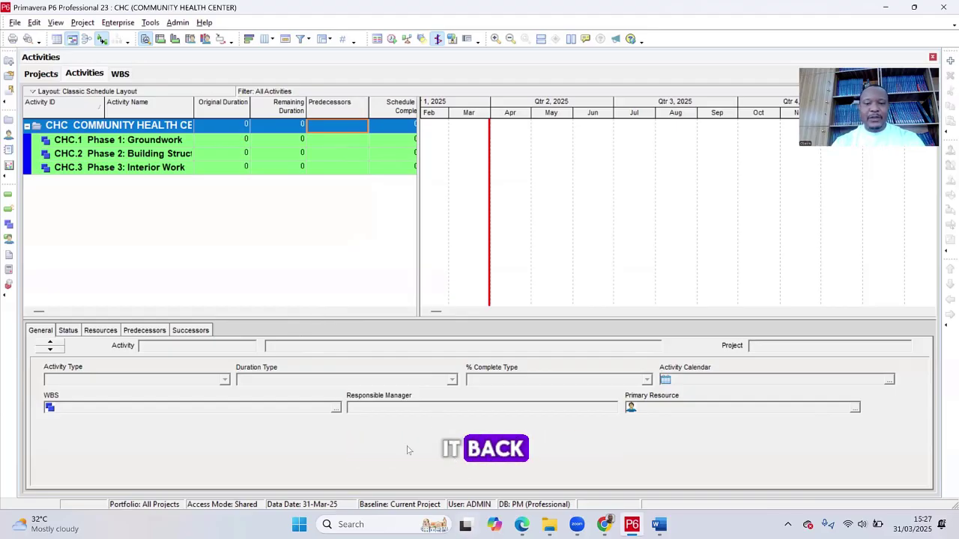
Switch to File Explorer and open the exported CHC-Activities workbook from the Desktop folder in Excel.
click(549, 527)
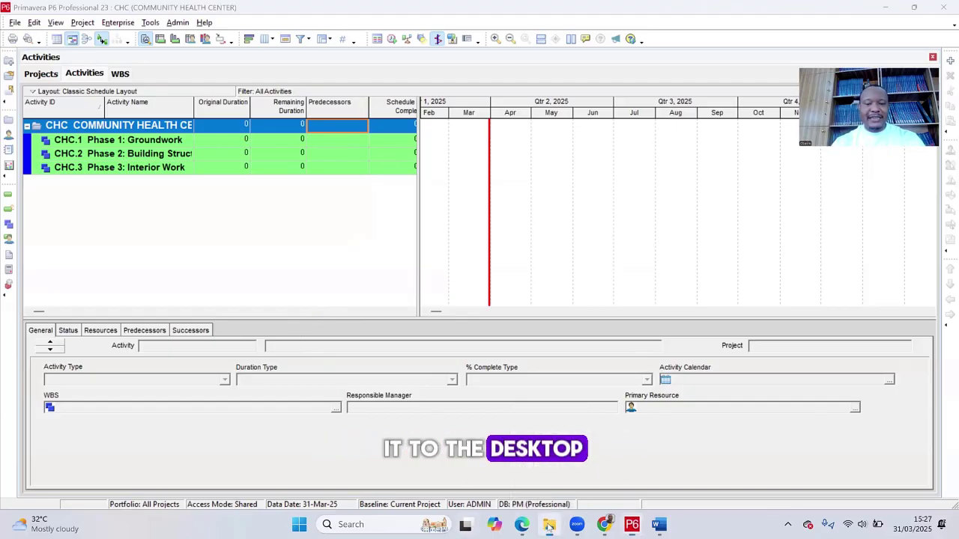
click(549, 527)
click(549, 526)
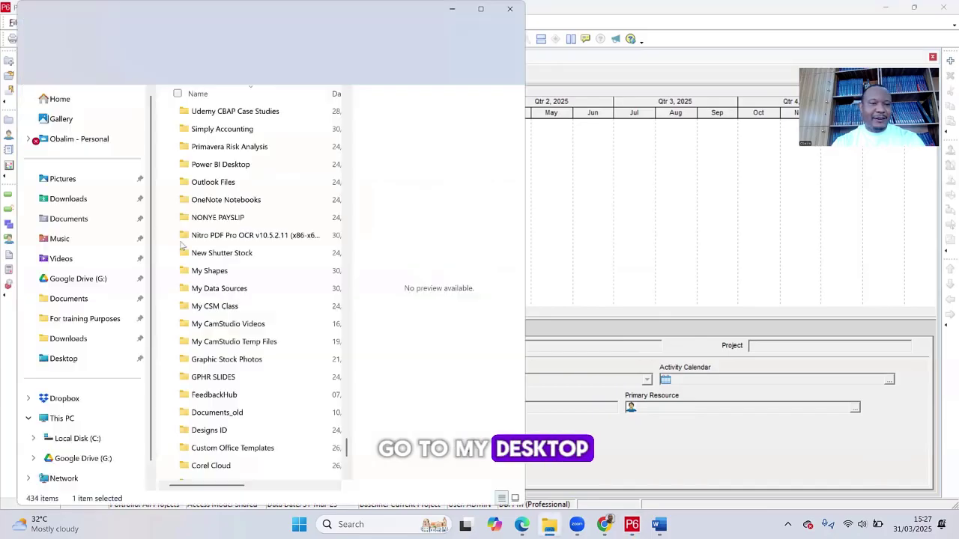
click(107, 366)
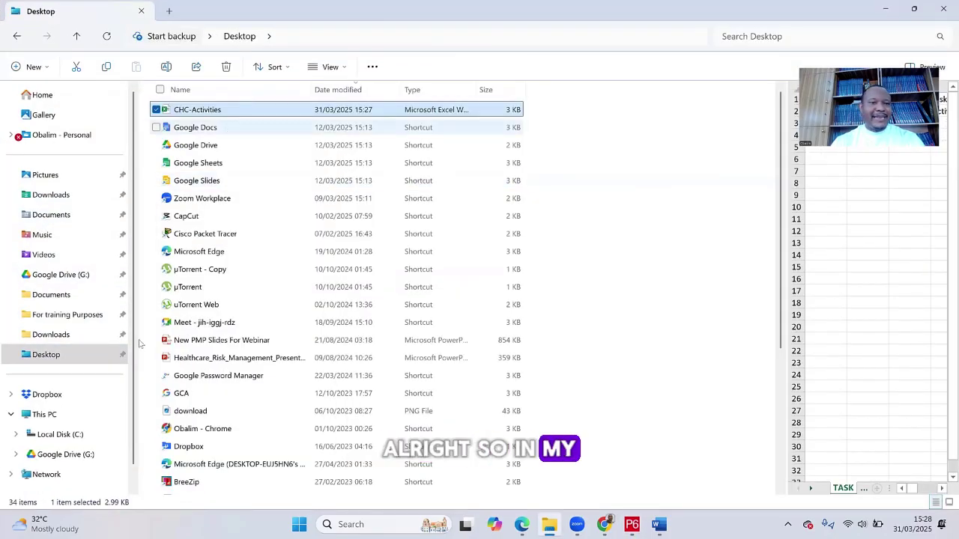
double_click(211, 110)
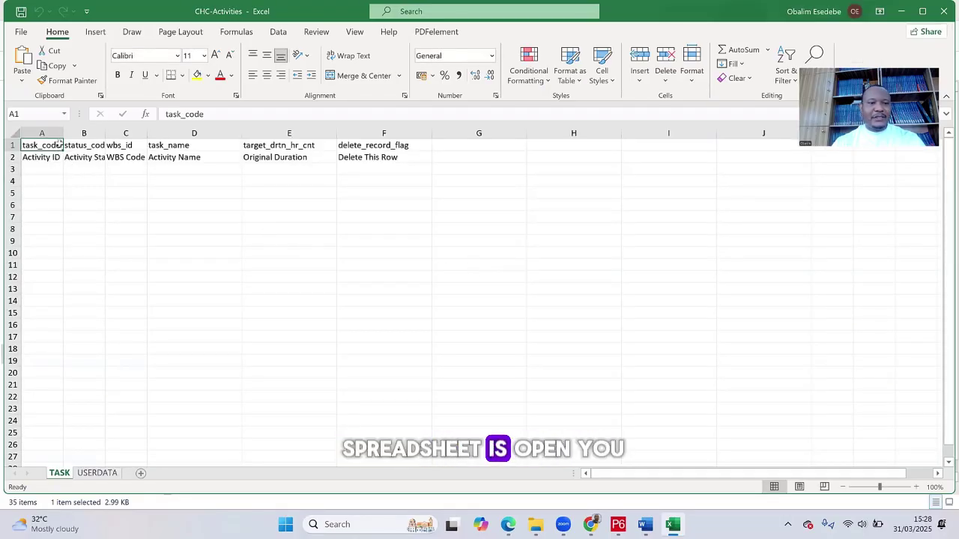
Widen the Activity Status and WBS Code columns on the TASK sheet so their headers fit.
click(46, 159)
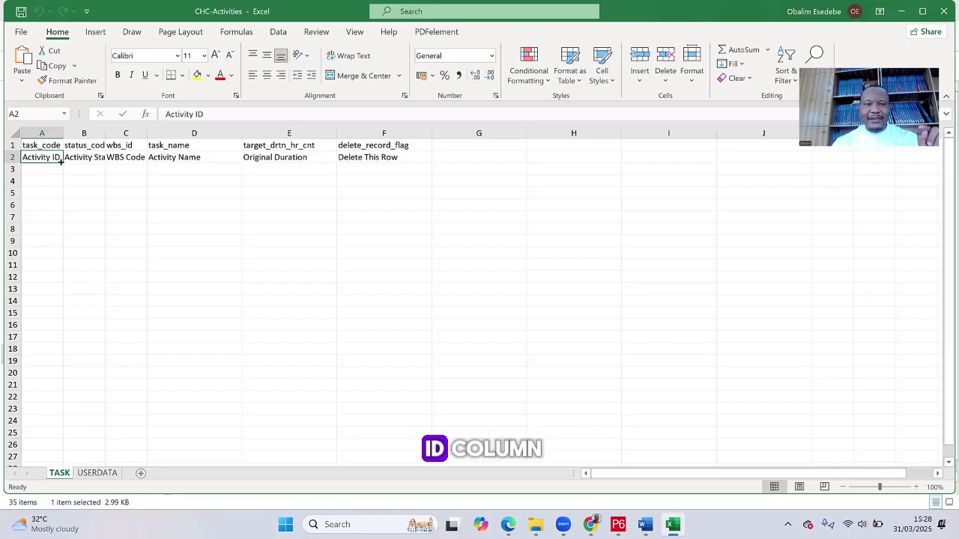
click(87, 160)
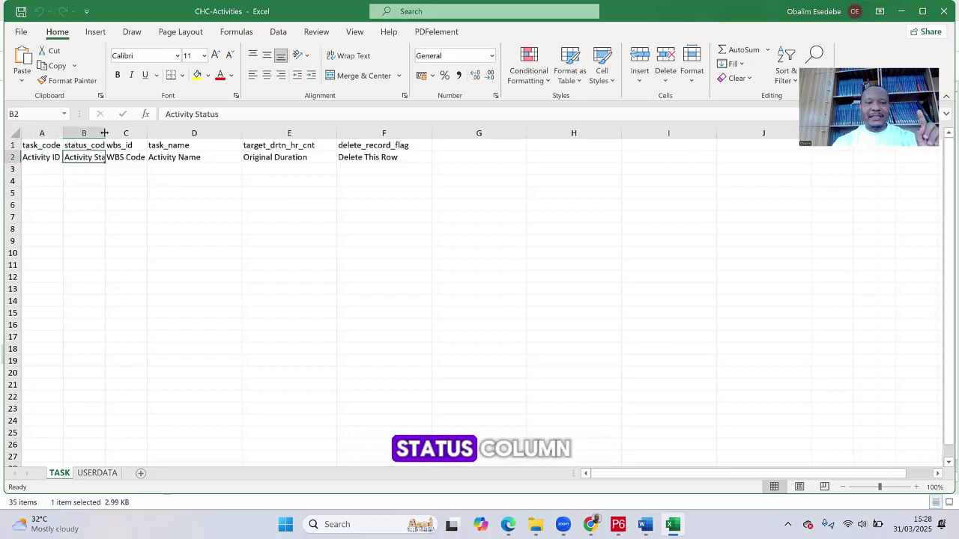
drag(106, 132, 130, 134)
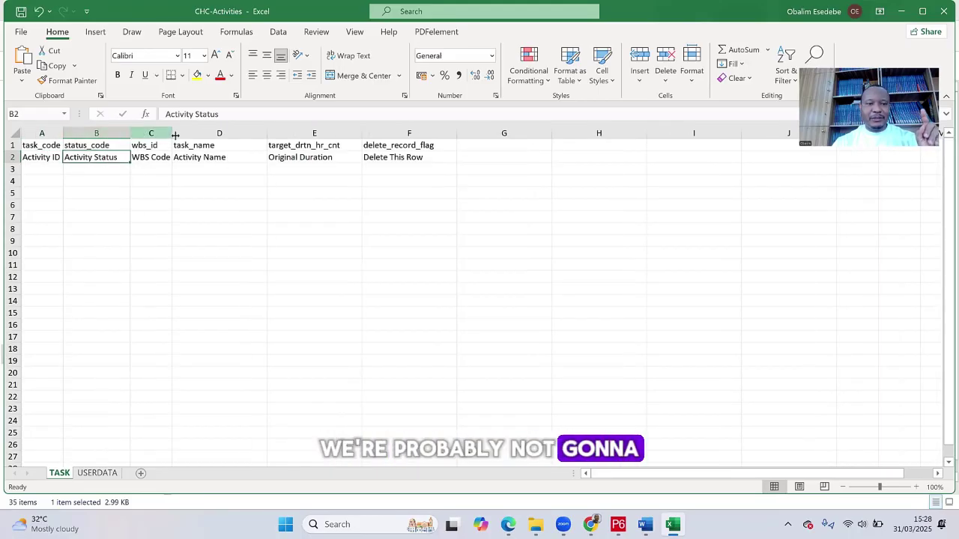
click(154, 159)
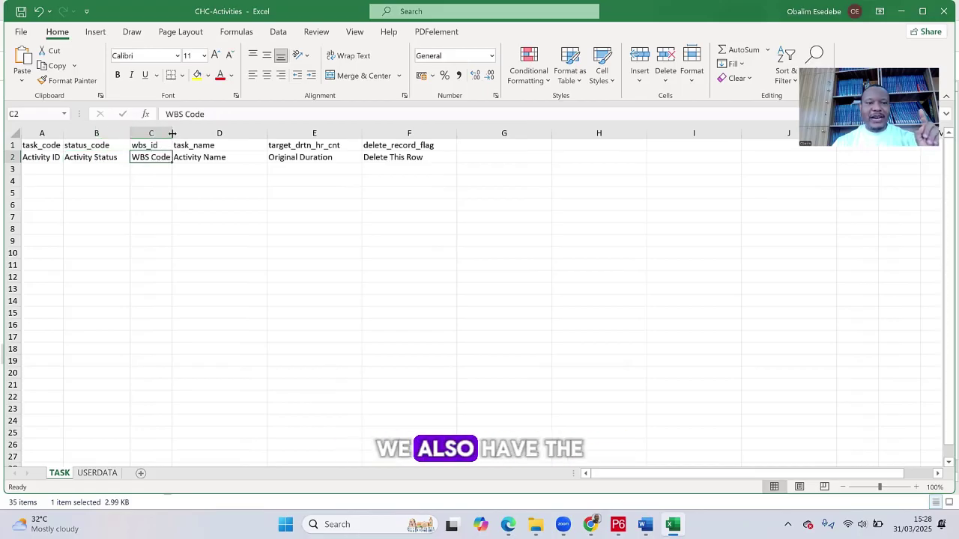
drag(171, 133, 187, 135)
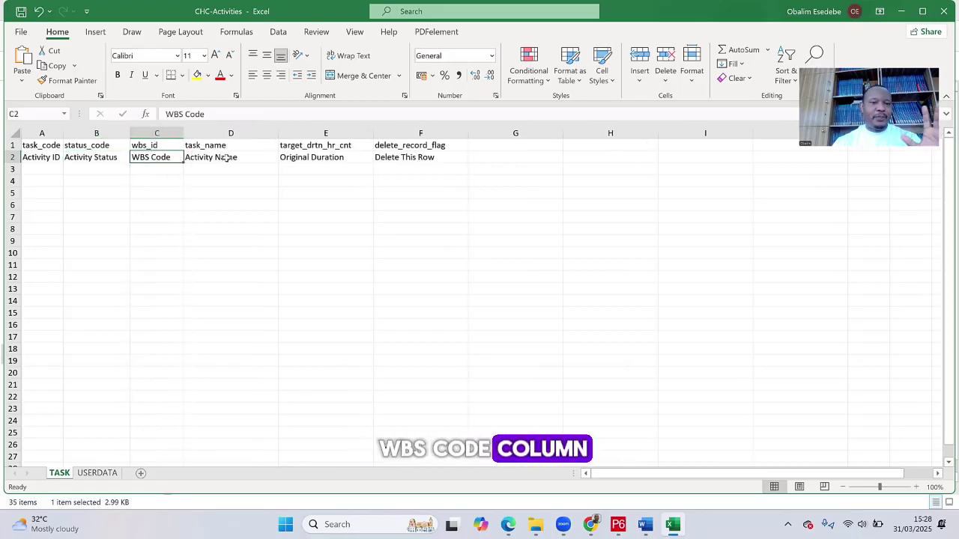
click(217, 157)
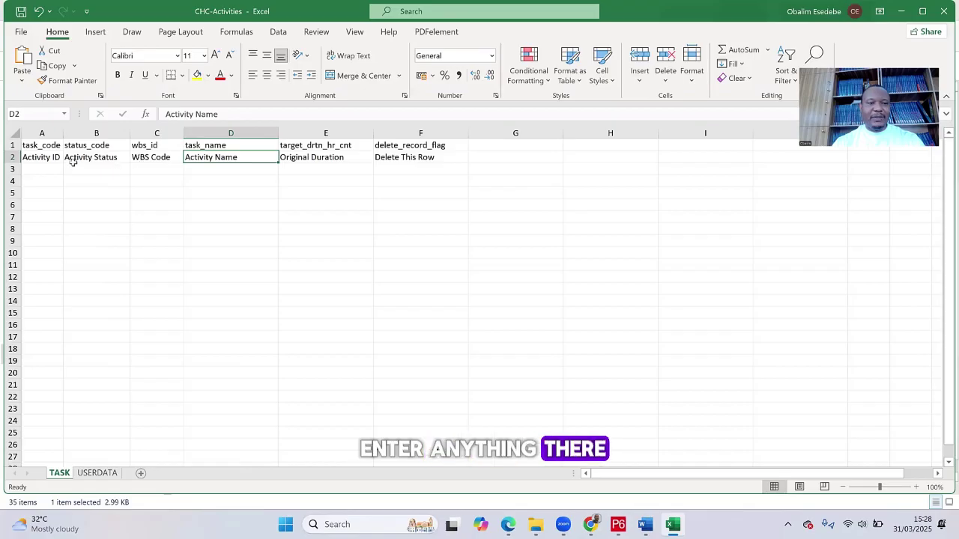
Go over the Activity ID, Activity Name and Original Duration columns and select the first empty Activity ID cell, A3.
click(42, 133)
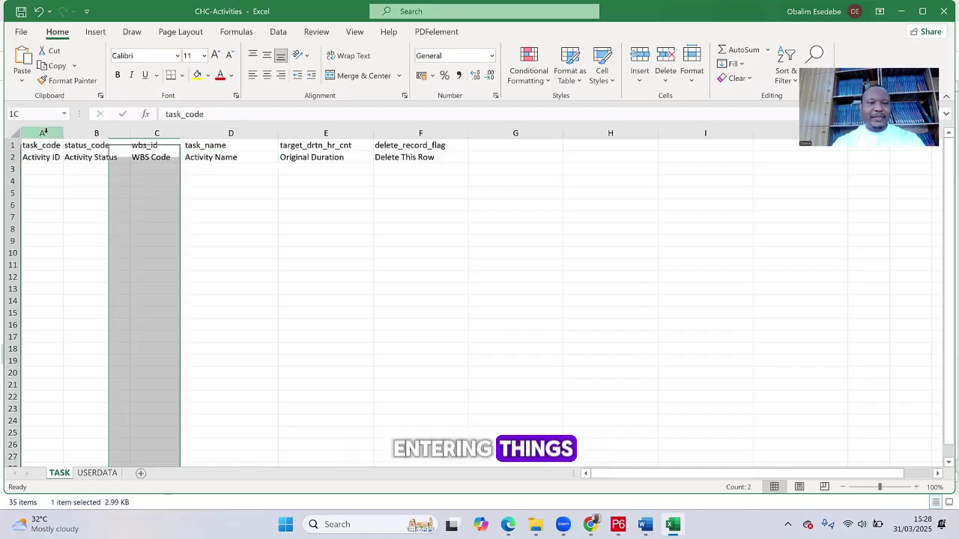
click(225, 133)
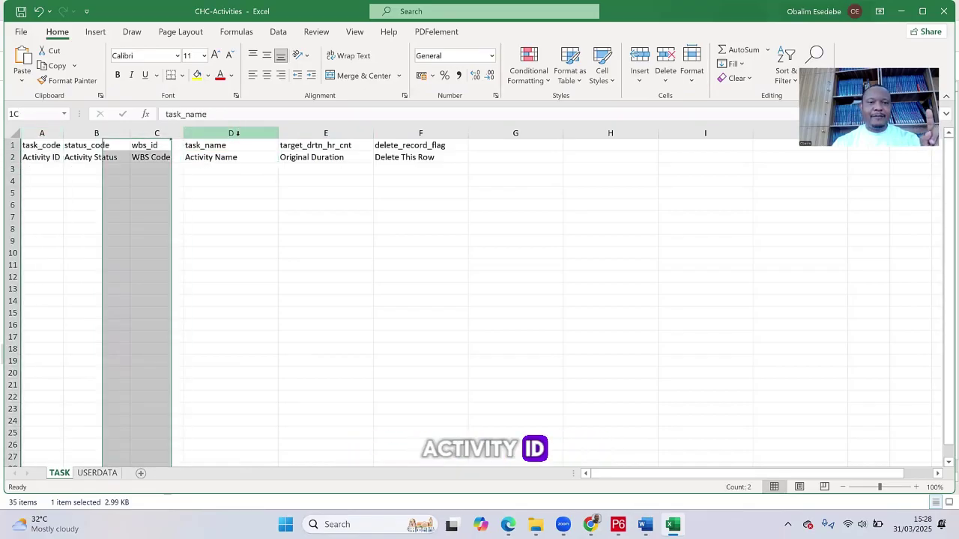
click(307, 134)
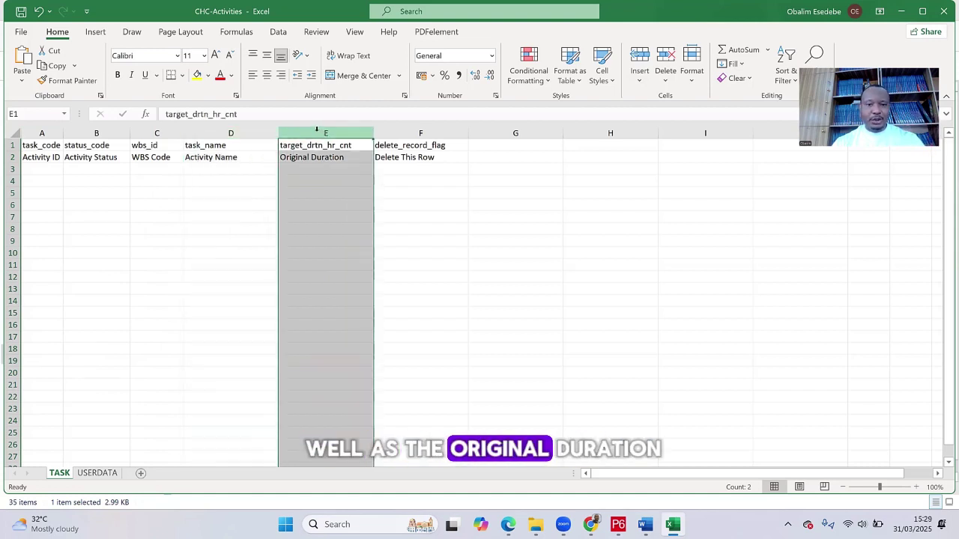
click(53, 169)
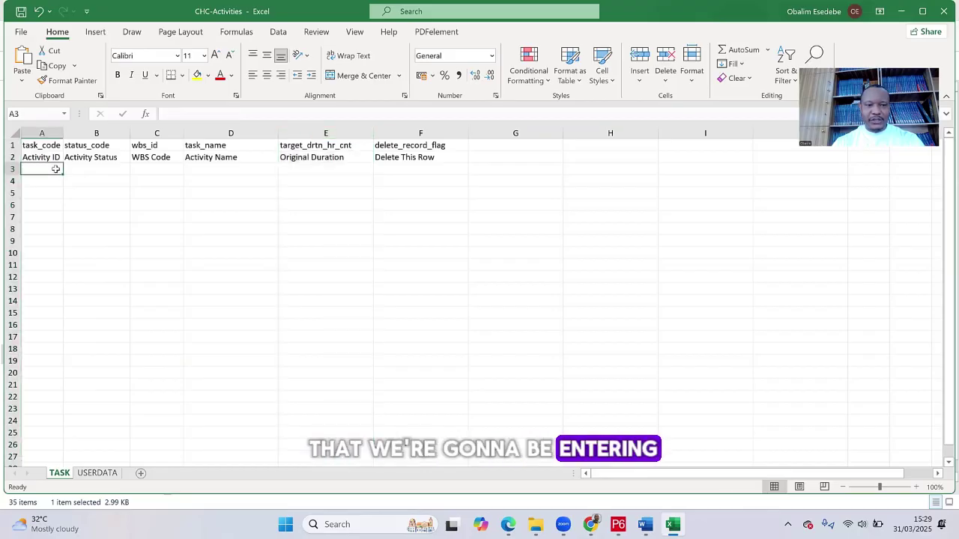
Switch to the Community Health Project document in Word and copy the Activity ID column cells from C1000 through C1110.
click(648, 526)
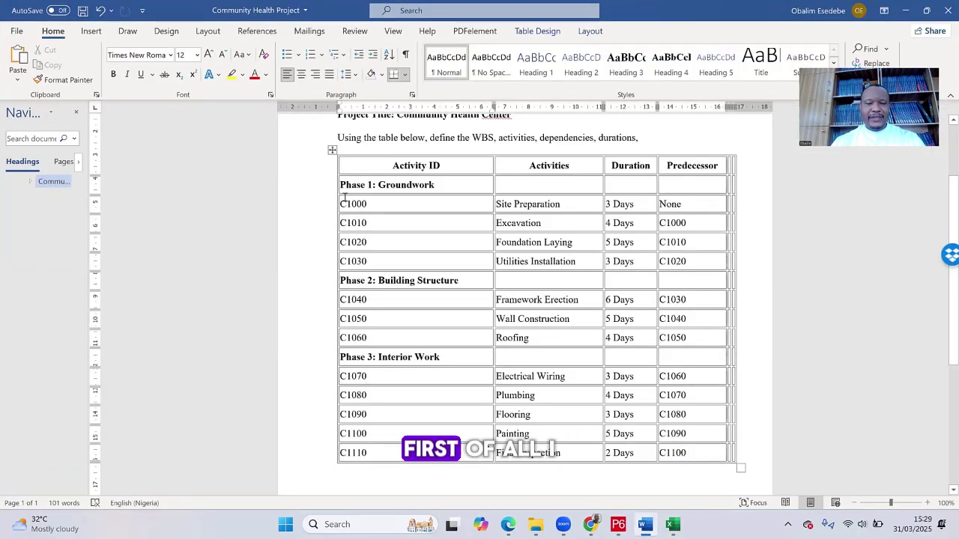
click(443, 203)
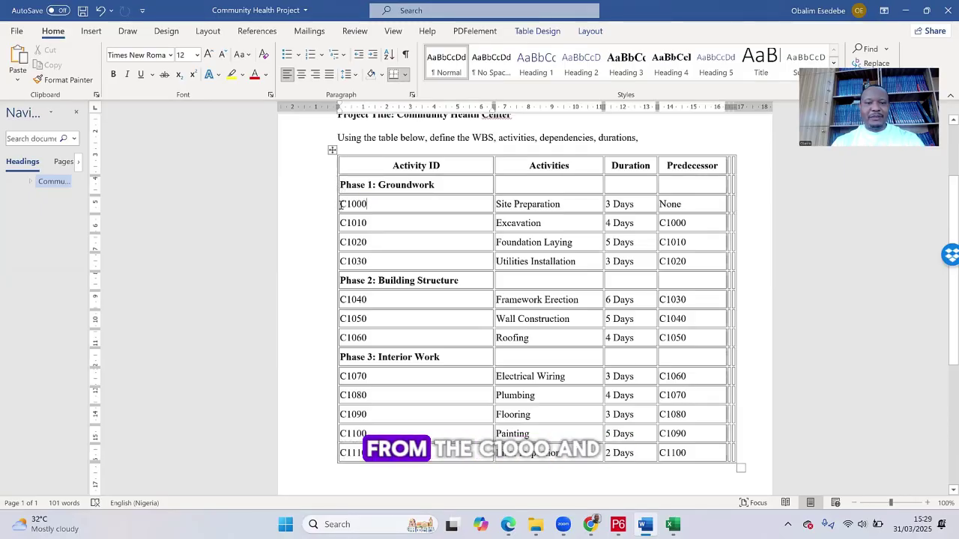
drag(343, 206, 369, 442)
key(ctrl+c)
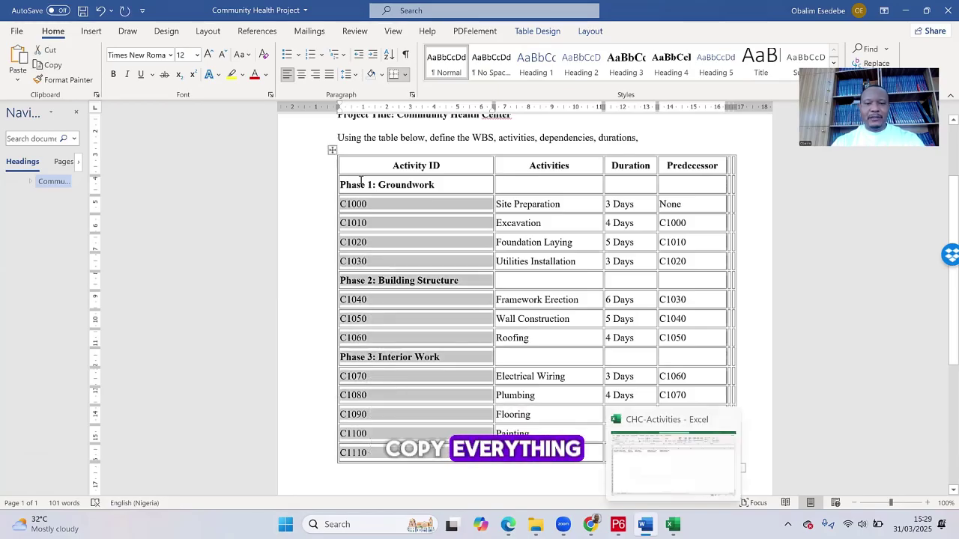
Switch to the CHC-Activities workbook in Excel and paste the copied activity IDs into the Activity ID column starting at A3.
click(672, 525)
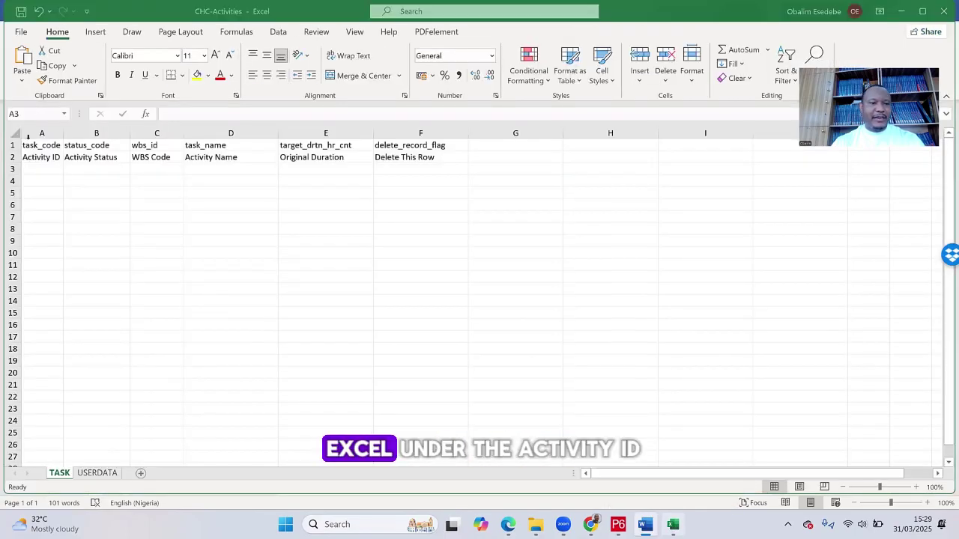
key(ctrl+v)
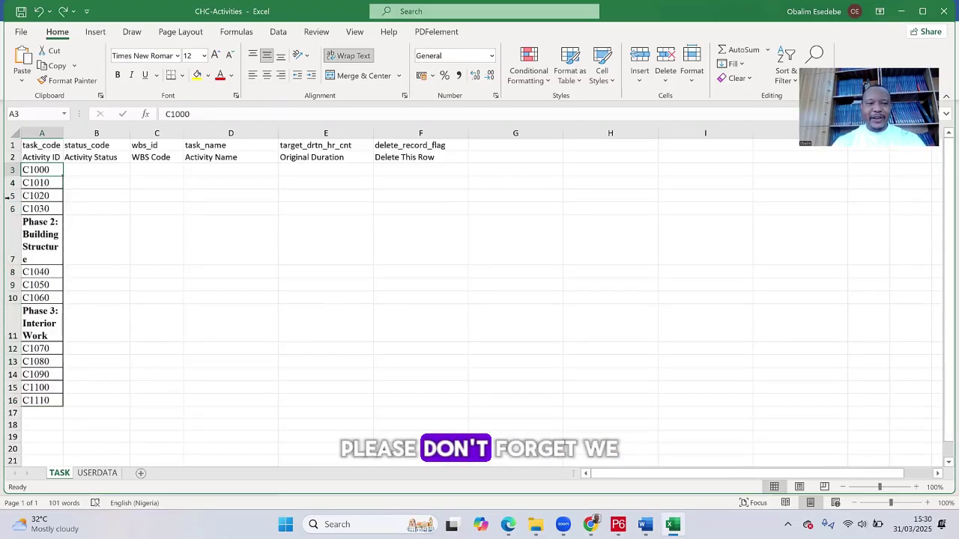
click(46, 244)
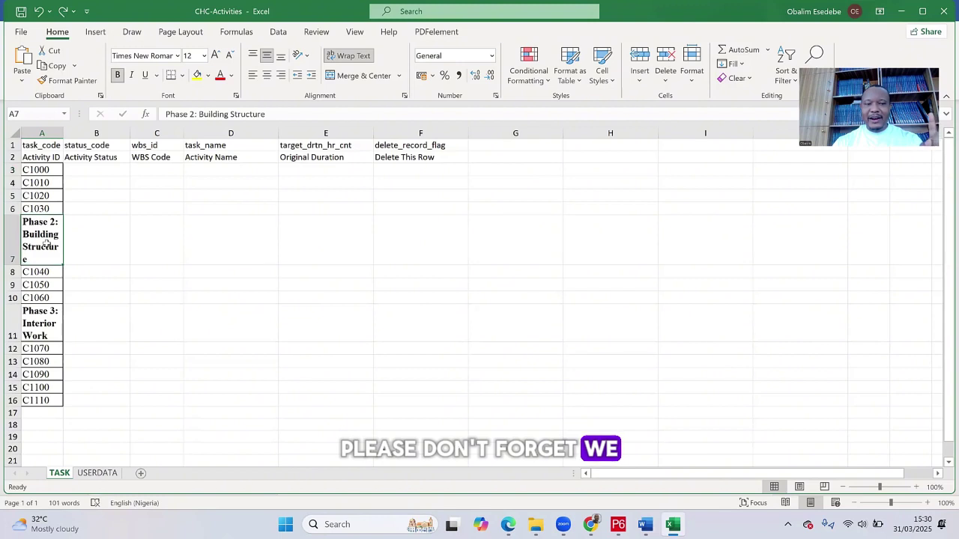
click(38, 321)
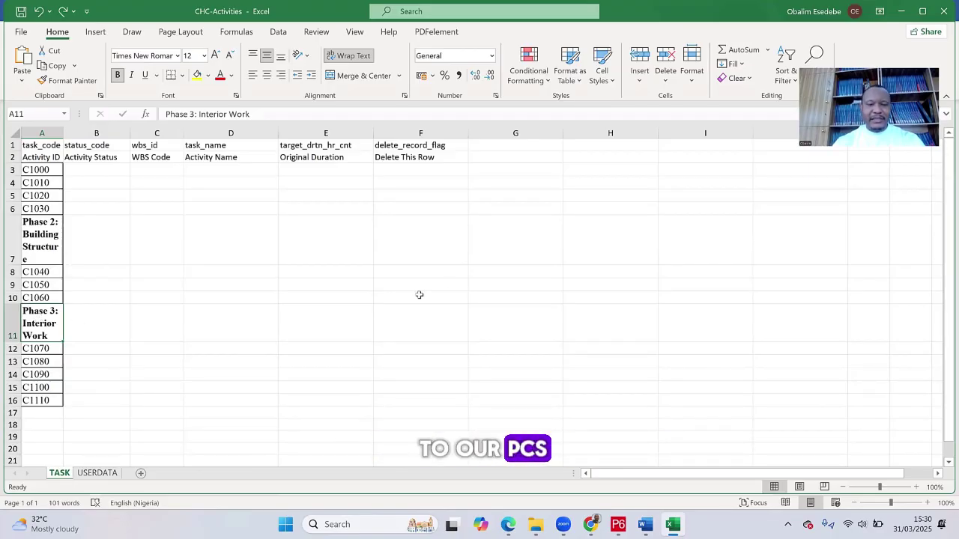
Copy the activity names from Site Preparation through Final Inspection in the Word table and paste them into Excel's Activity Name column from D3.
click(222, 169)
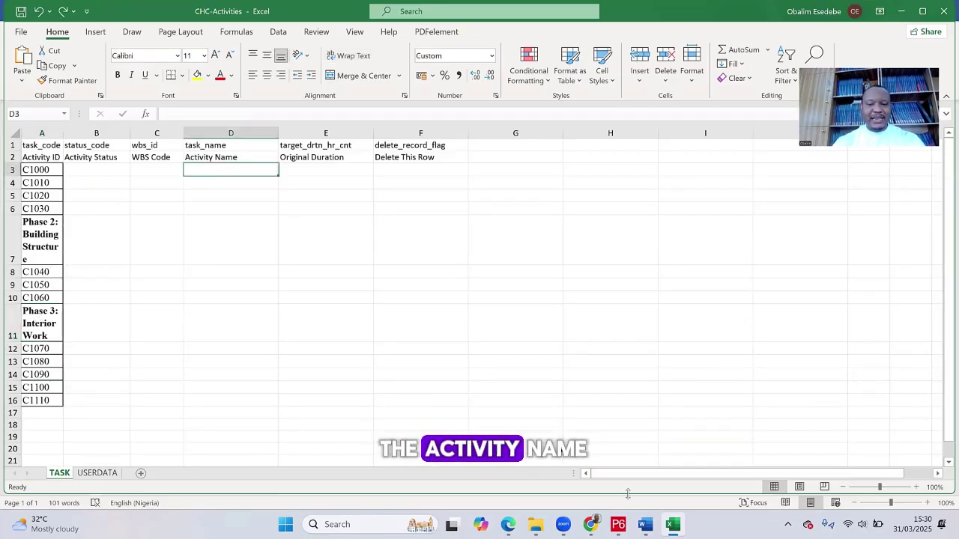
click(645, 524)
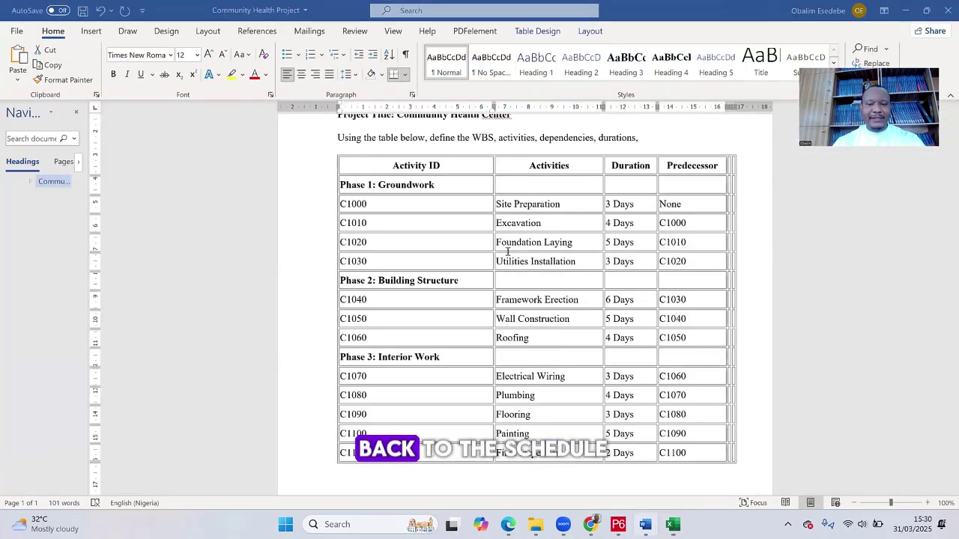
drag(449, 453, 554, 454)
key(ctrl+c)
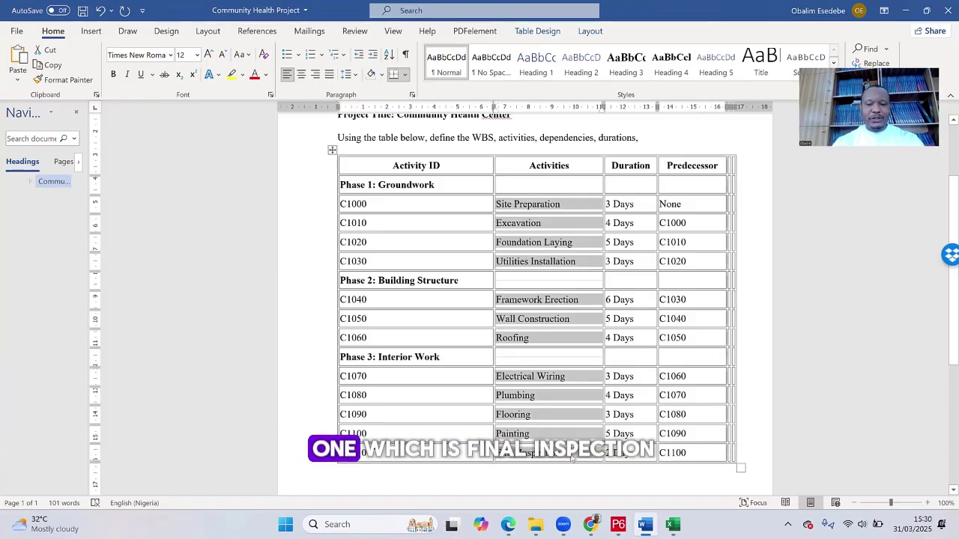
click(666, 523)
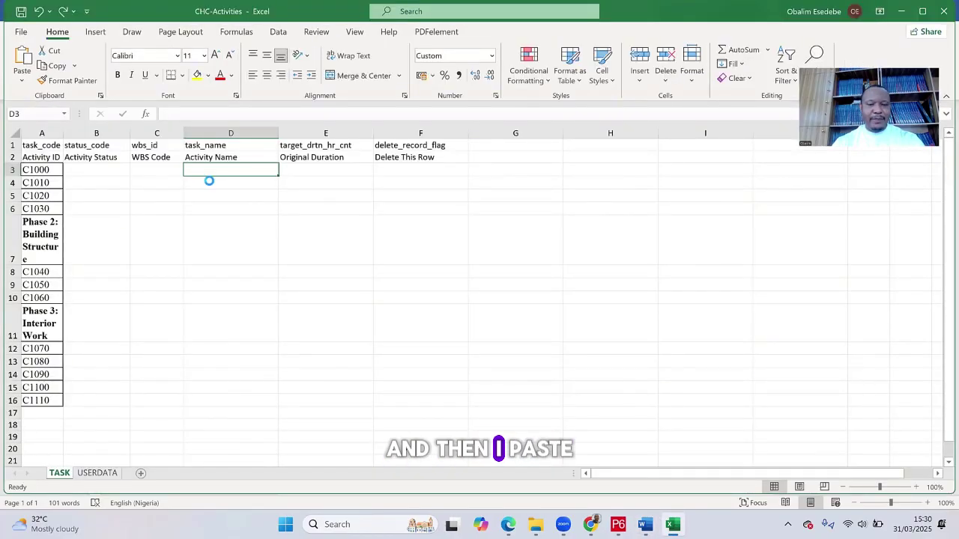
key(ctrl+v)
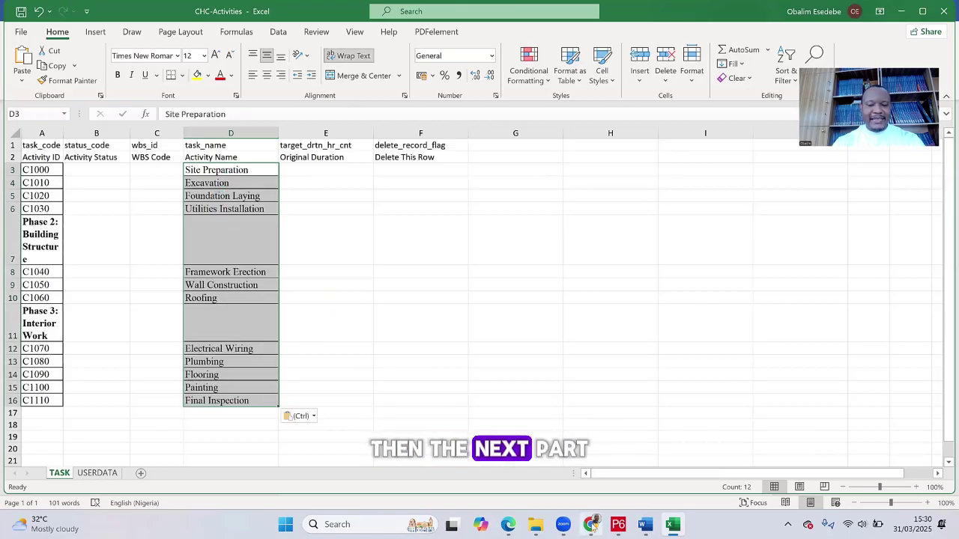
Copy the Duration cells for C1000 through C1110 in the Word table and paste them into Excel's Original Duration column from E3.
click(645, 525)
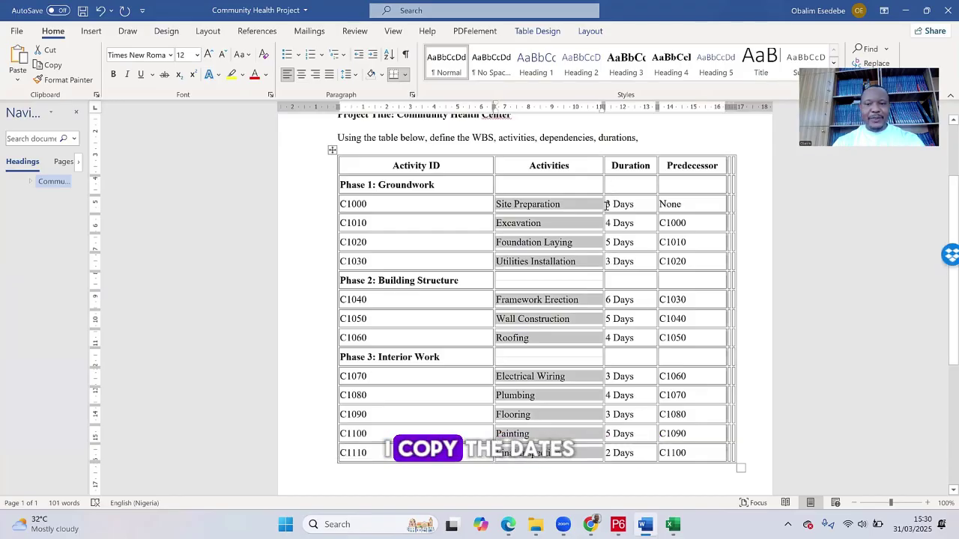
drag(609, 203, 628, 453)
key(ctrl+c)
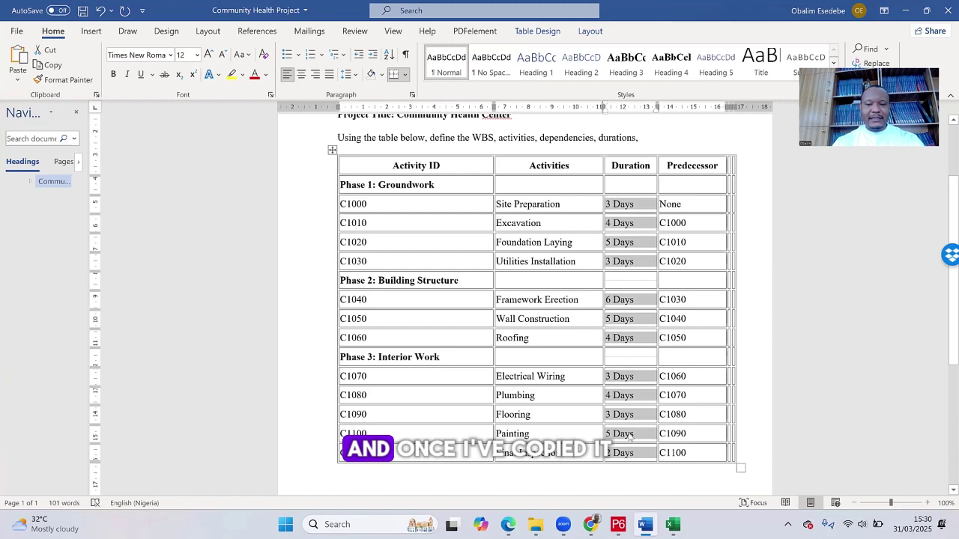
click(672, 524)
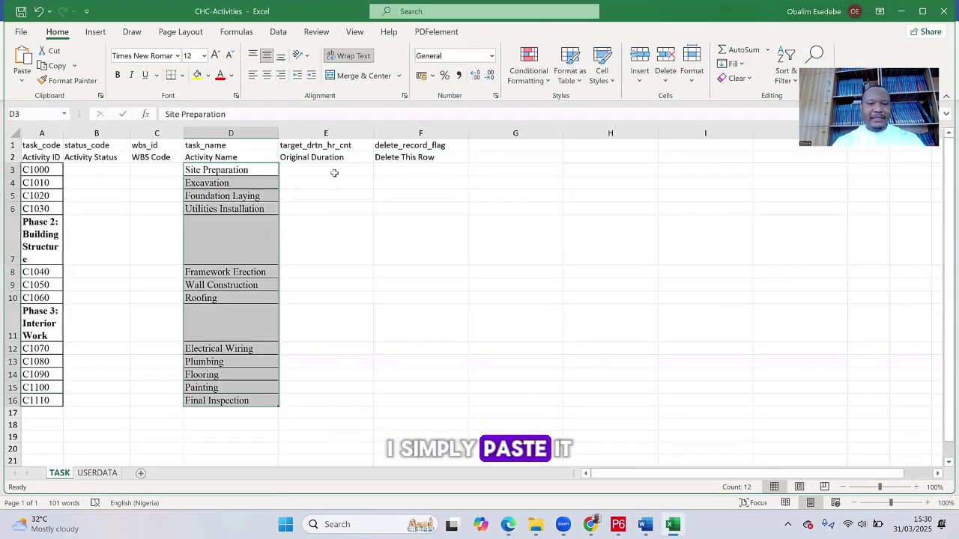
click(334, 170)
key(ctrl+v)
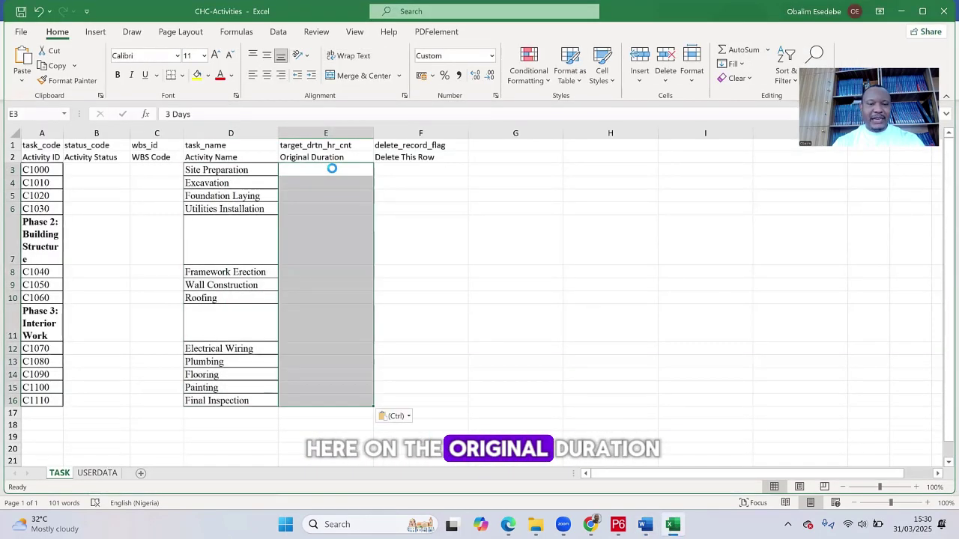
Delete the Phase 2: Building Structure and Phase 3: Interior Work heading rows from the TASK sheet.
click(39, 231)
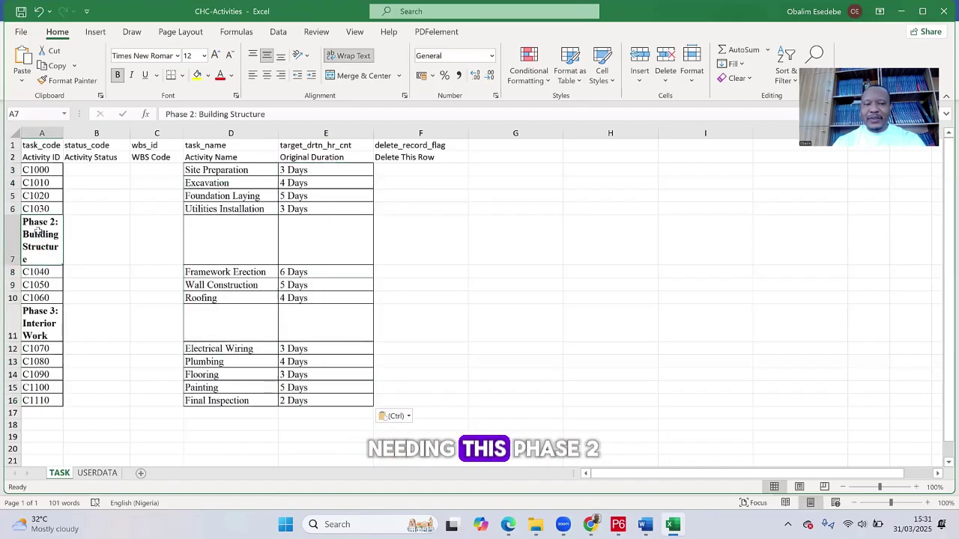
click(39, 313)
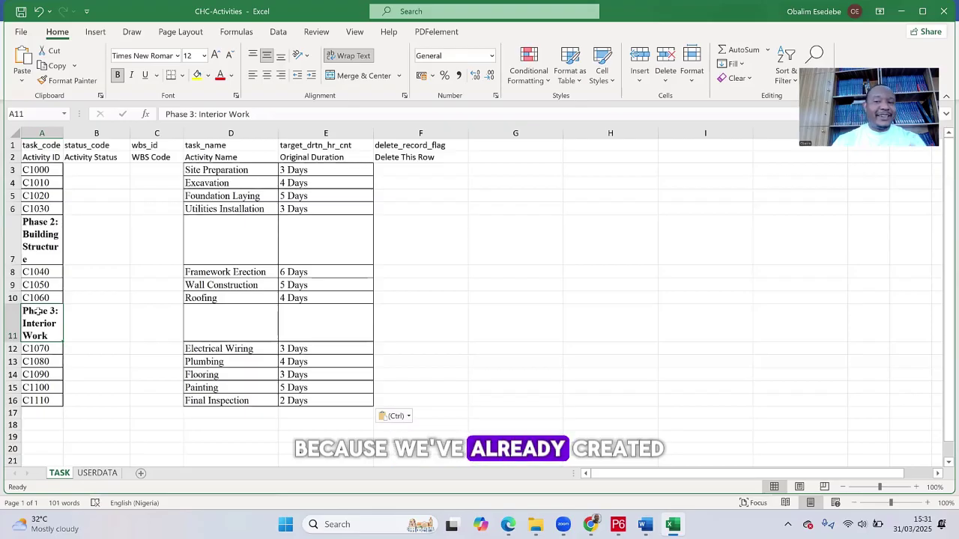
click(20, 240)
right_click(19, 240)
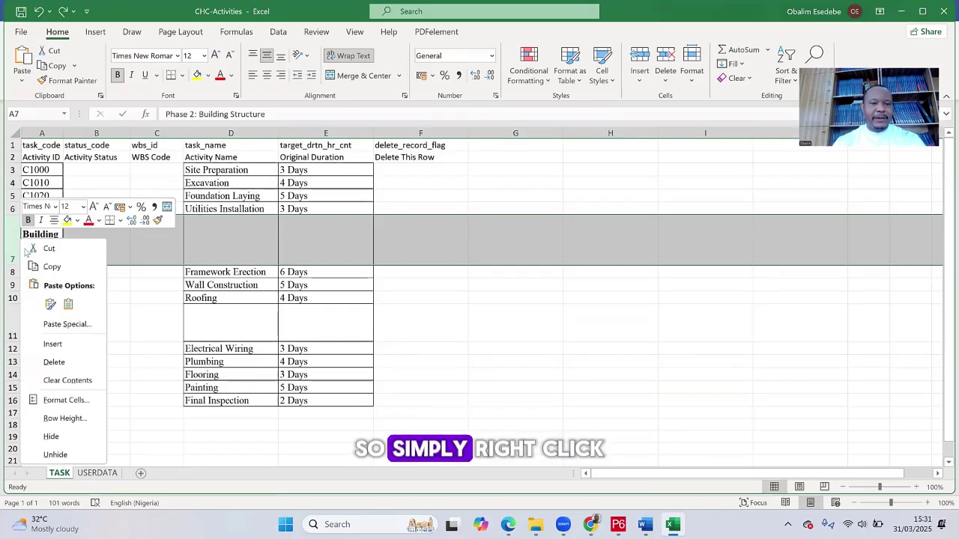
click(63, 361)
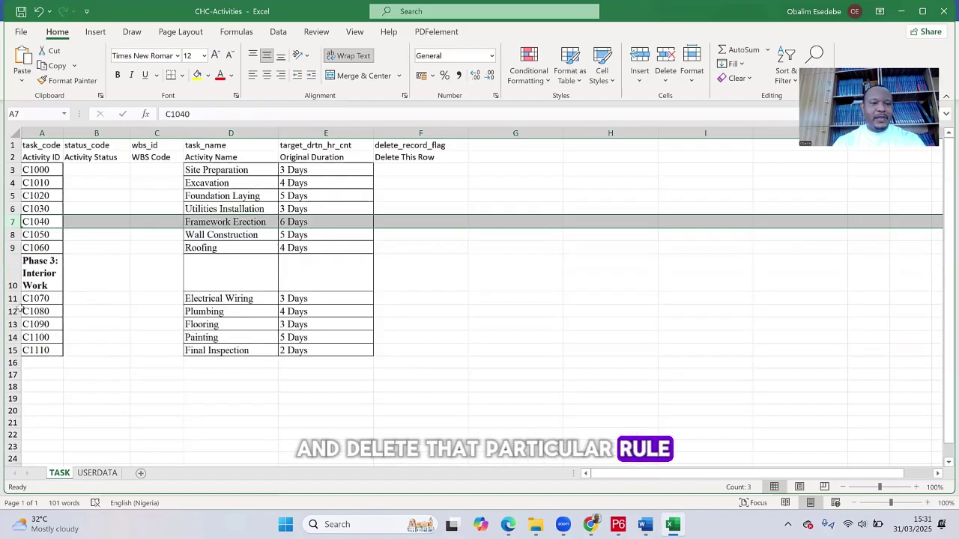
right_click(15, 273)
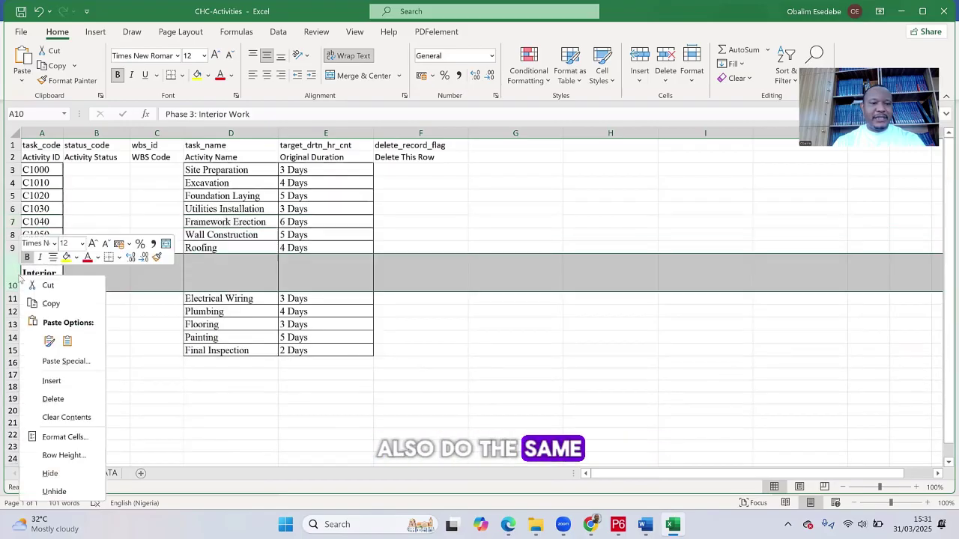
click(78, 405)
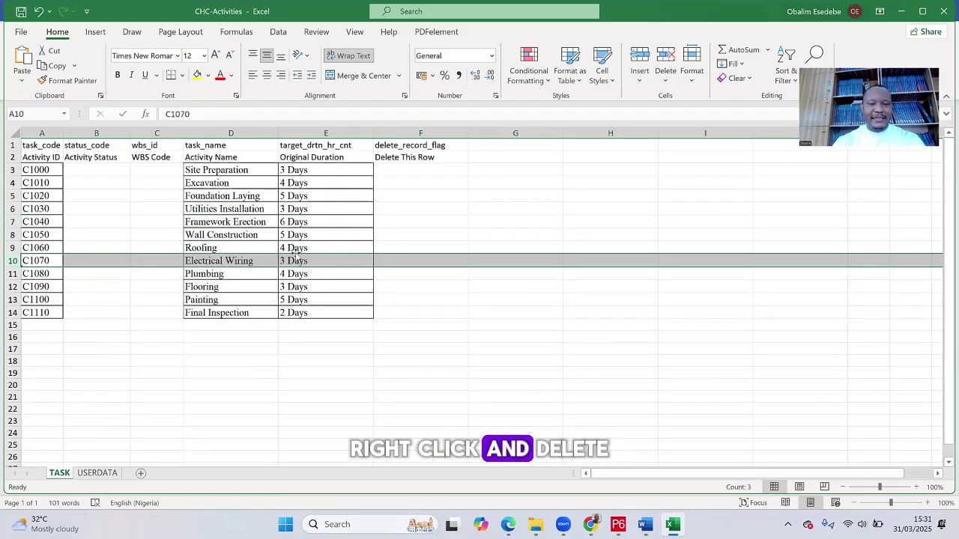
Replace every occurrence of "days" with nothing so the Original Duration cells hold only numbers, and close Find and Replace.
click(362, 271)
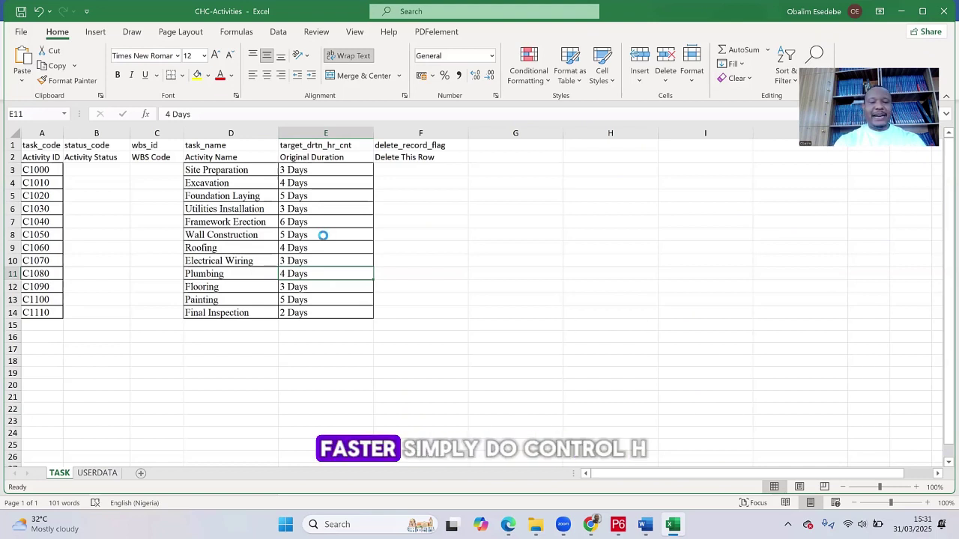
key(ctrl+h)
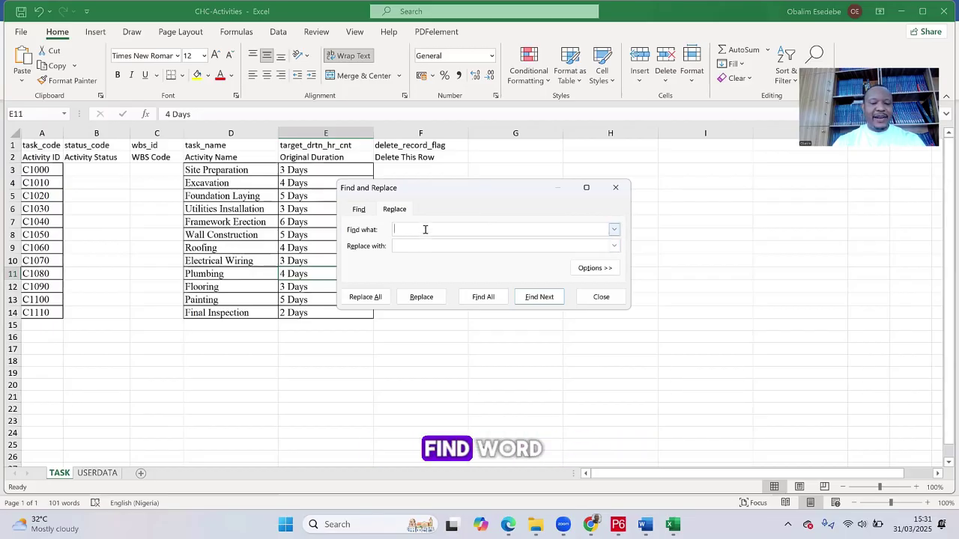
text(days)
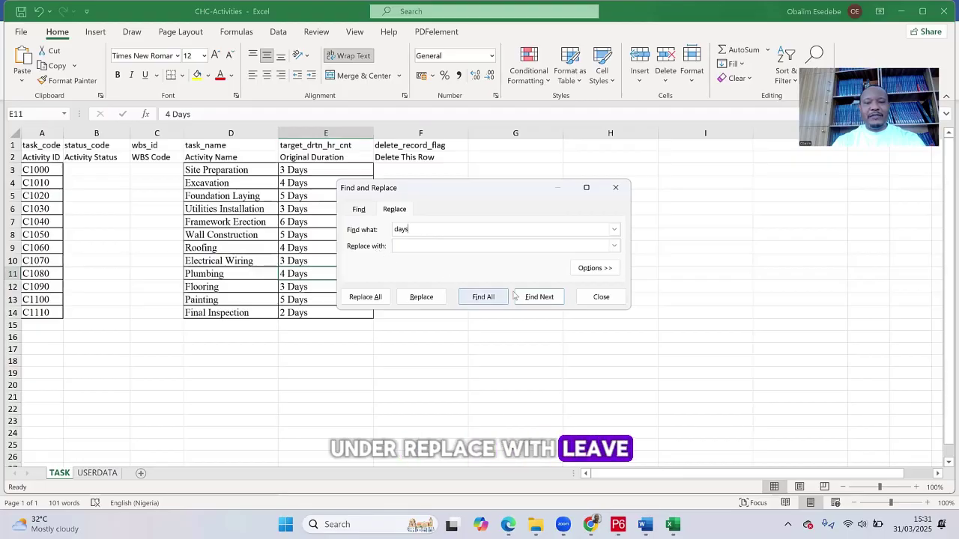
click(376, 298)
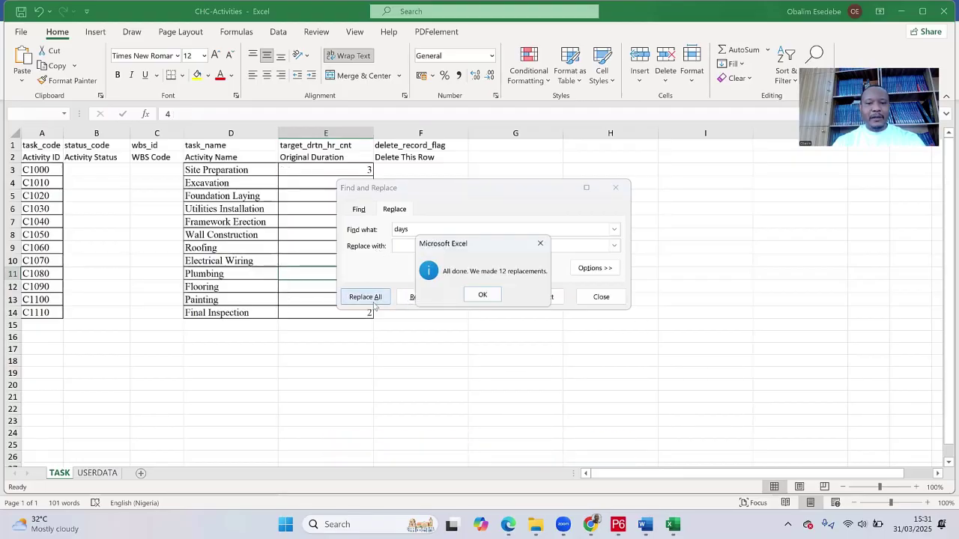
click(473, 296)
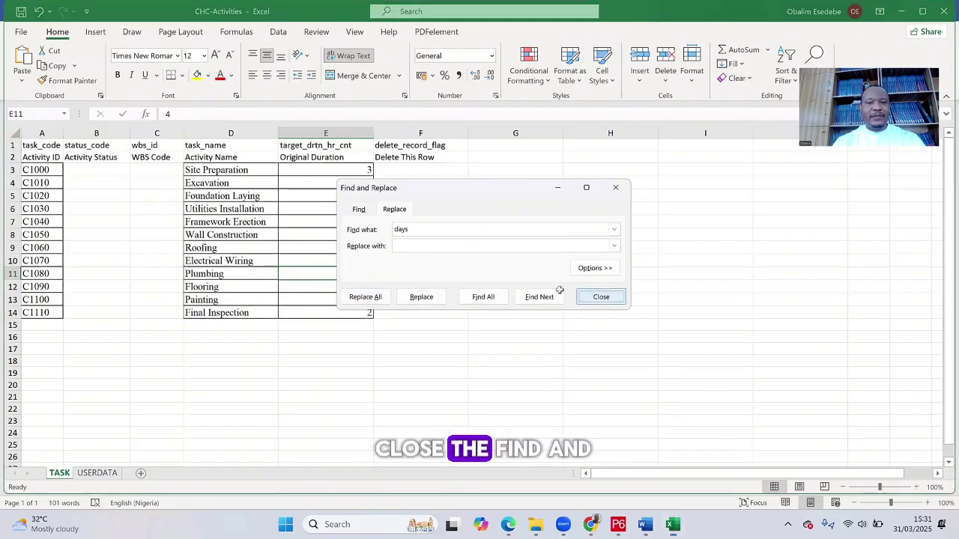
click(601, 298)
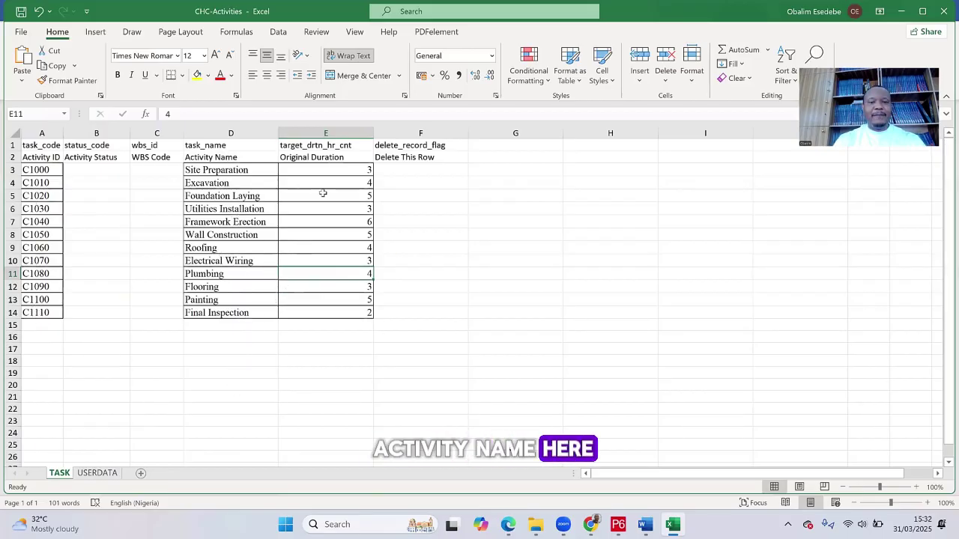
Save and close the CHC-Activities workbook and switch to Primavera P6.
click(21, 12)
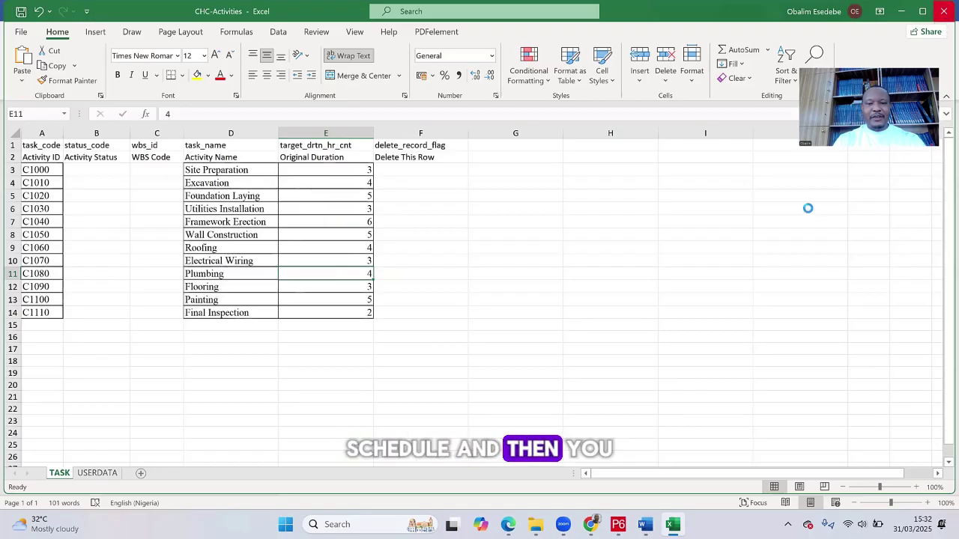
key(alt+F4)
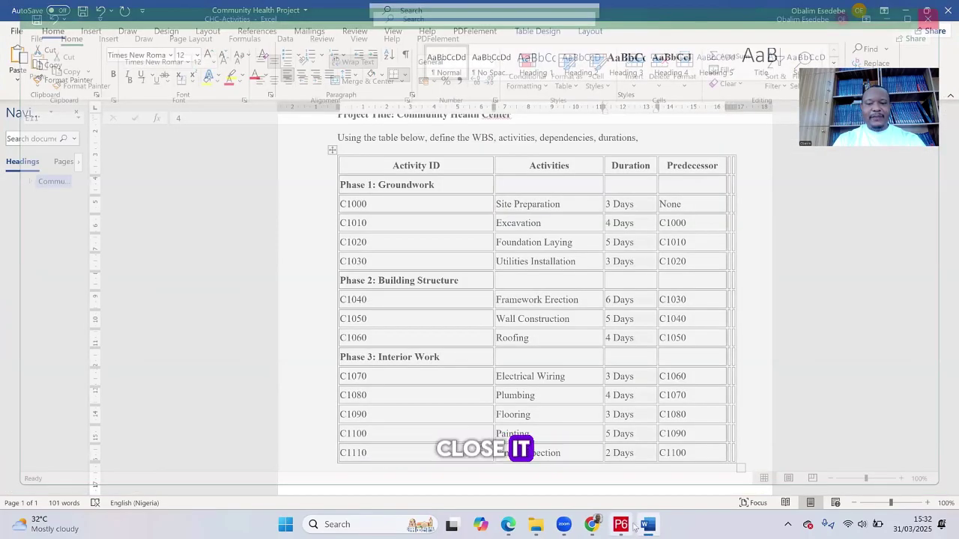
key(alt+Tab)
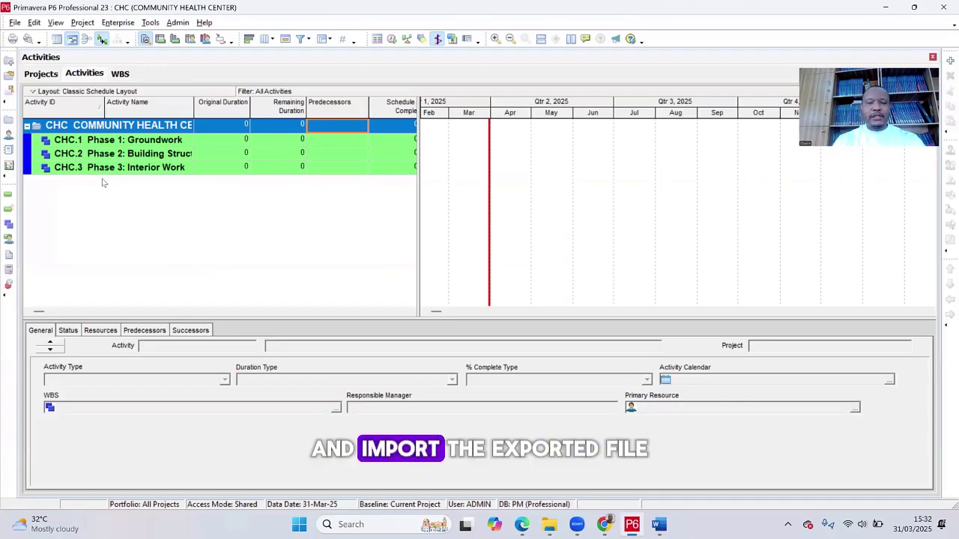
Start an import into the CHC project using the Spreadsheet - (XLSX) format and proceed to the Excel file selection.
click(15, 23)
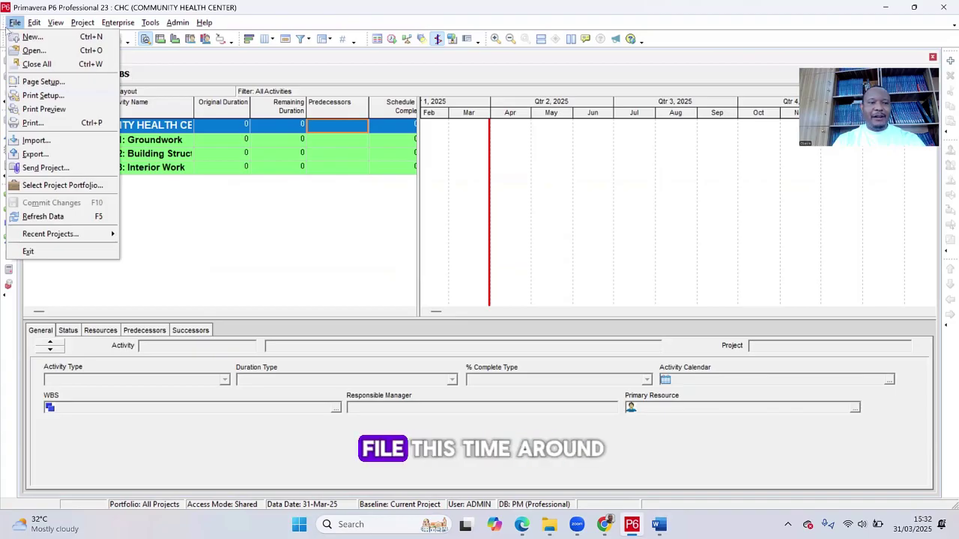
click(36, 141)
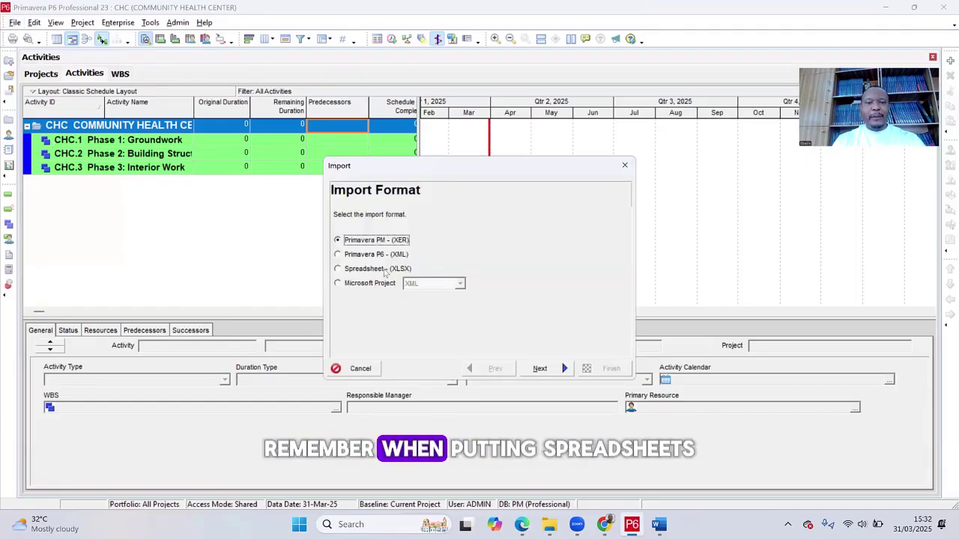
click(384, 269)
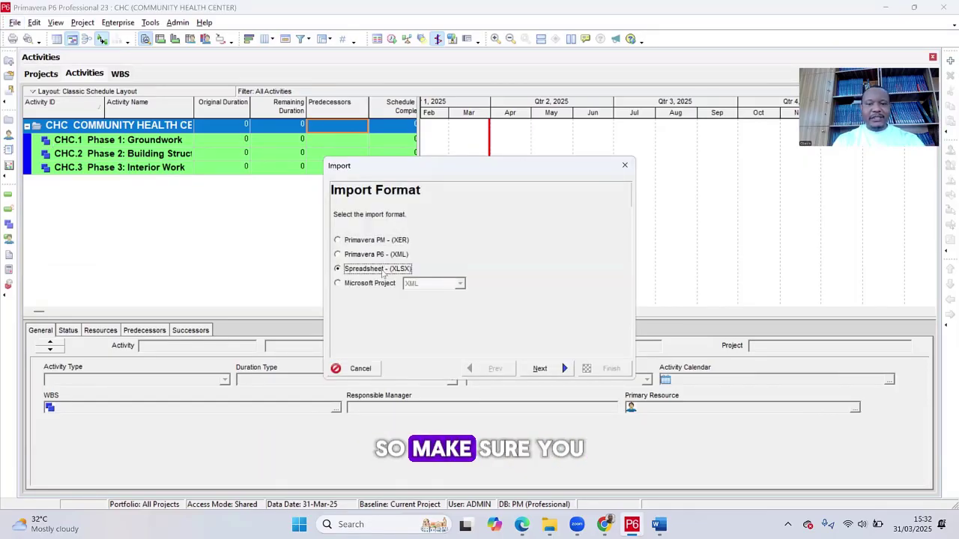
click(547, 369)
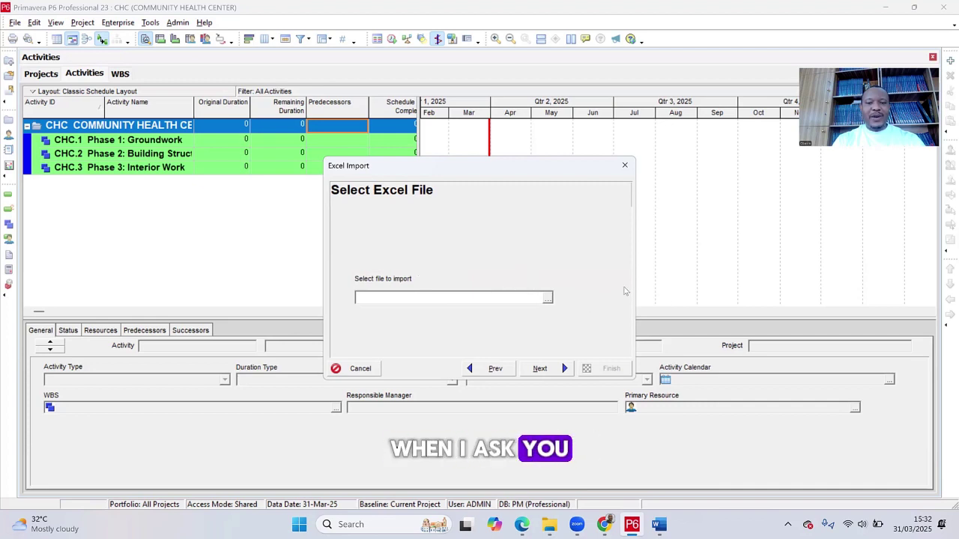
Choose the CHC-Activities workbook from the Desktop folder as the file to import and proceed to the import project options.
click(547, 299)
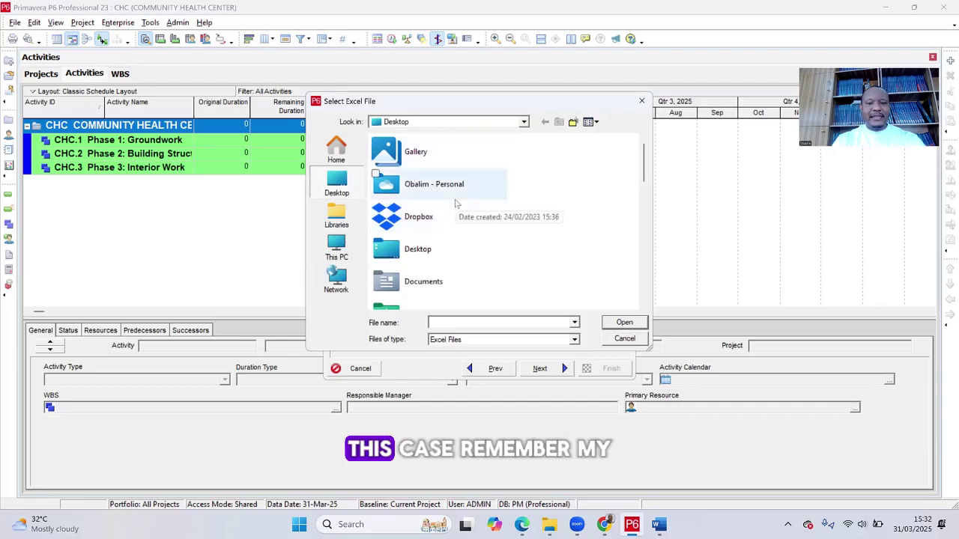
double_click(432, 255)
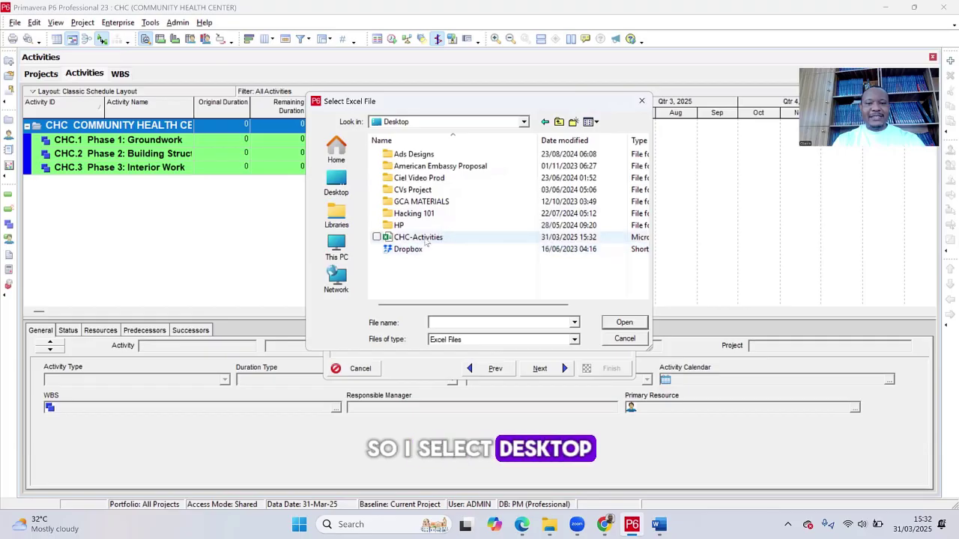
click(423, 238)
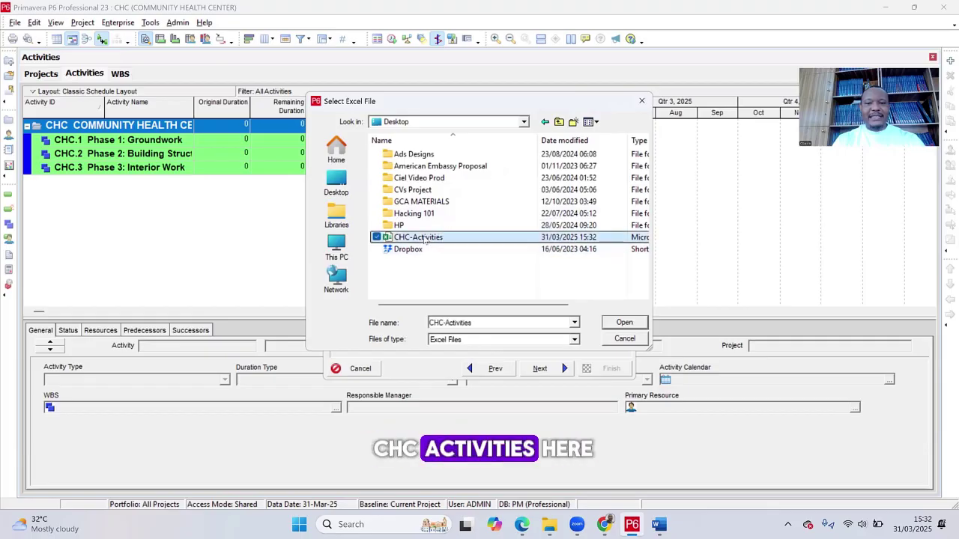
click(625, 323)
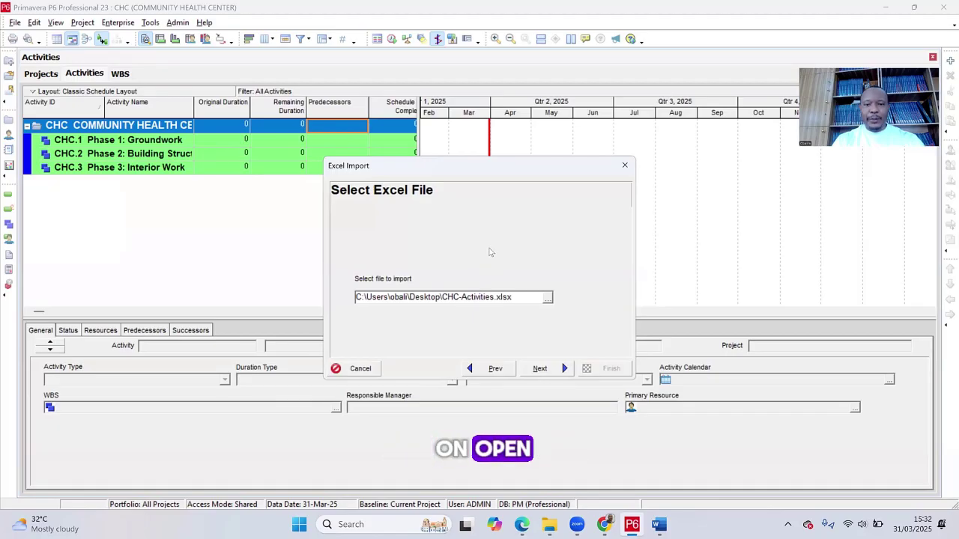
click(540, 368)
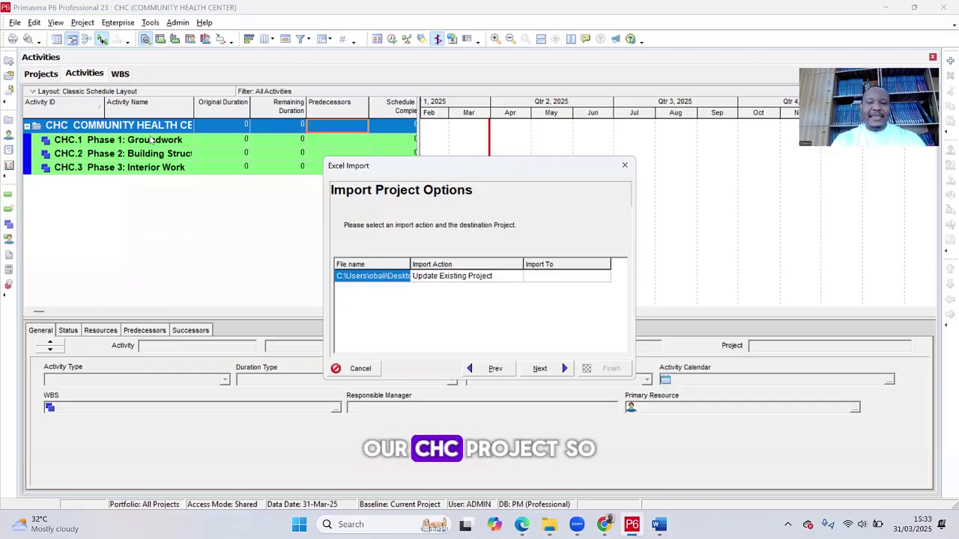
Set CHC as the destination project for the Update Existing Project import action and proceed to the import type.
click(535, 281)
click(555, 281)
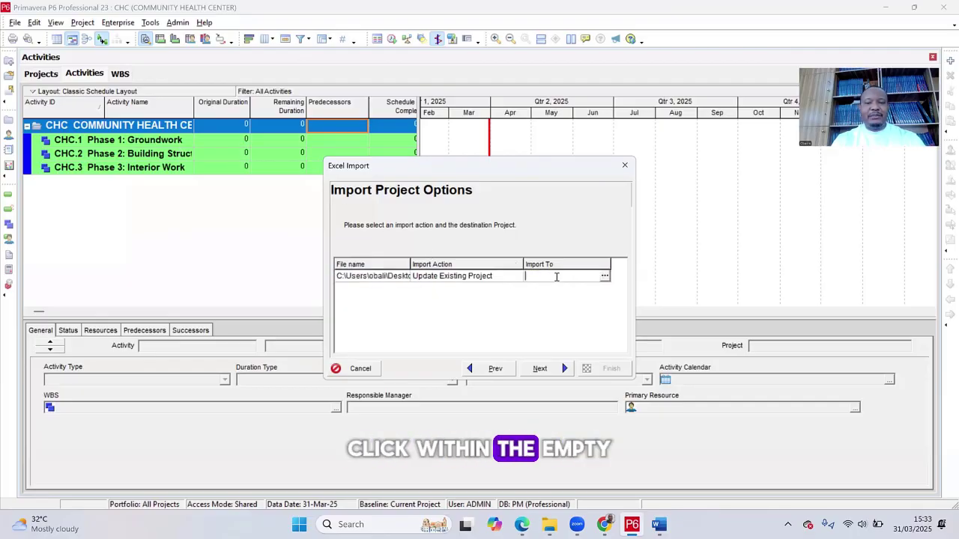
click(604, 277)
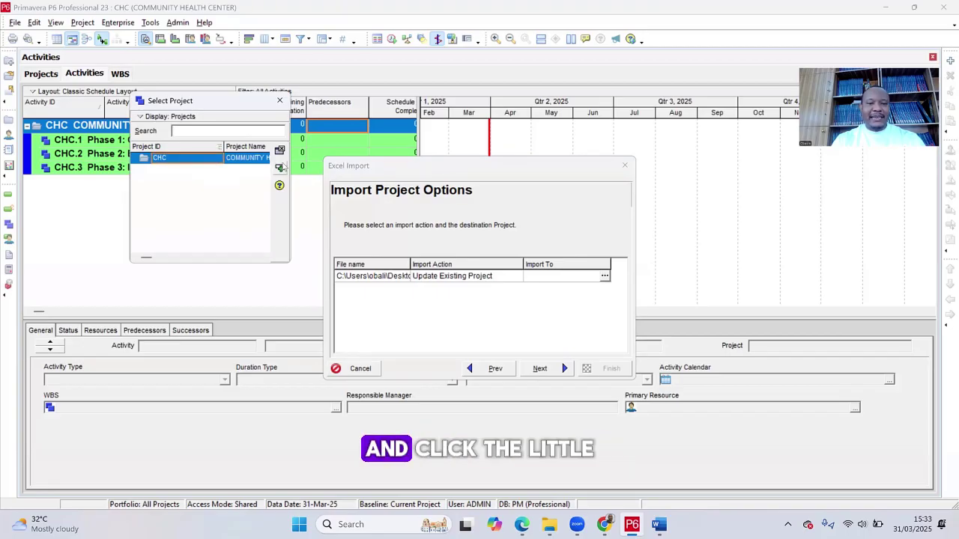
click(280, 169)
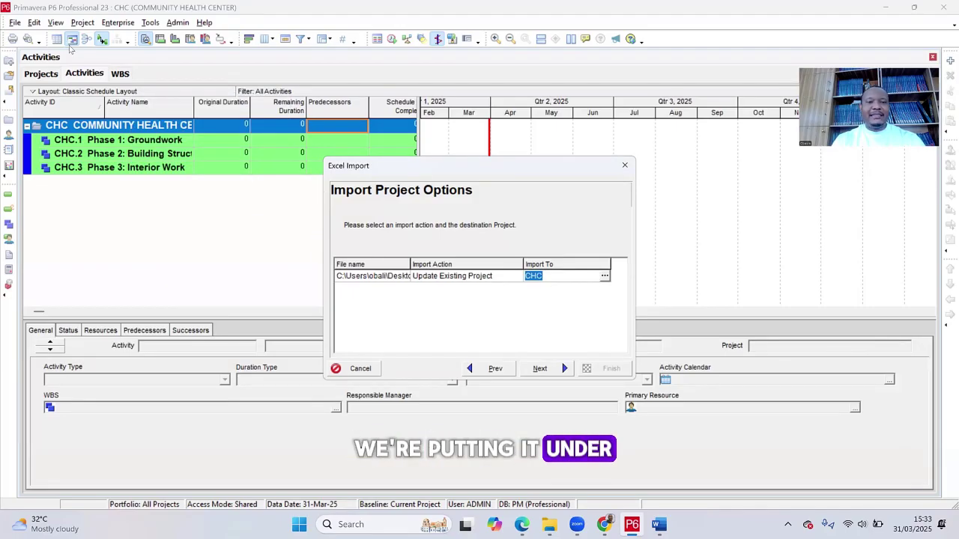
click(541, 374)
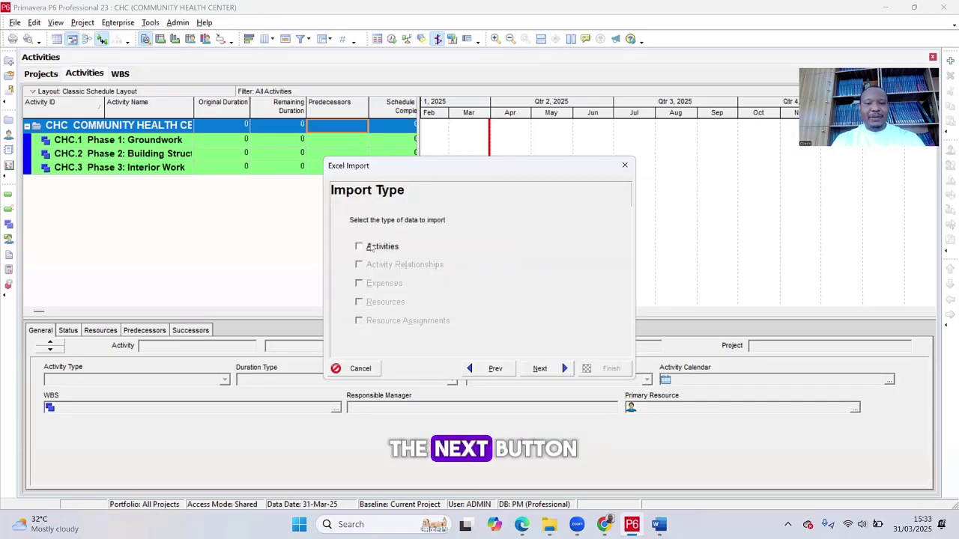
Import only the Activities data from the spreadsheet, finish the import and close the result dialog.
click(359, 248)
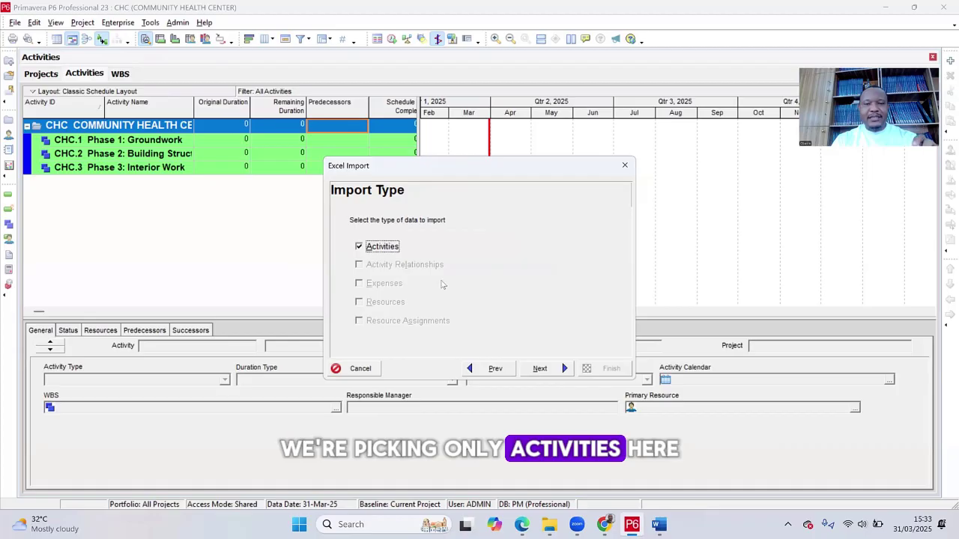
click(541, 370)
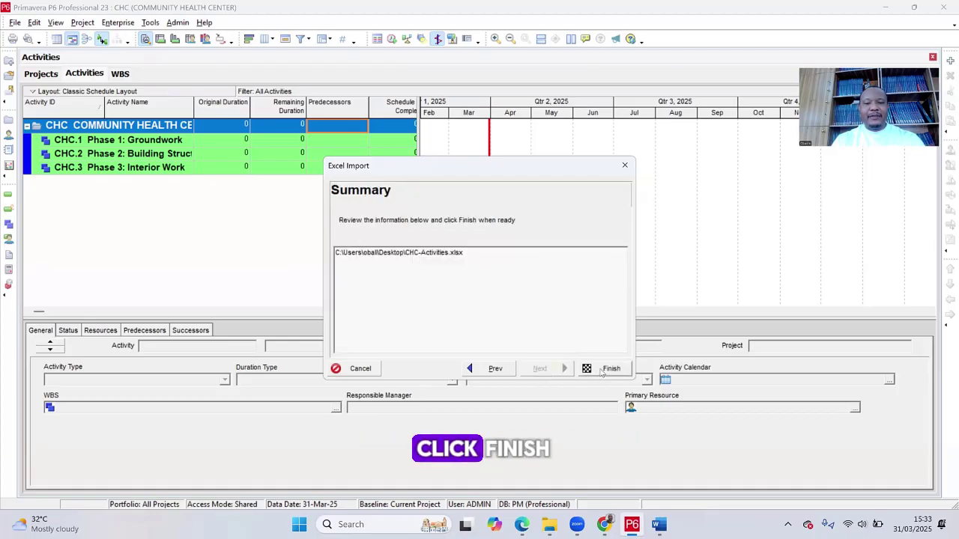
click(603, 368)
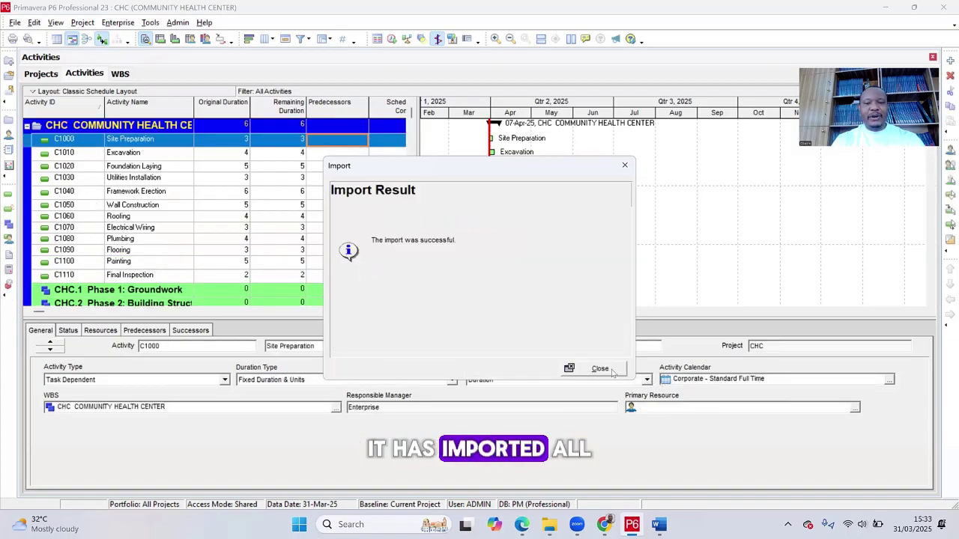
click(596, 368)
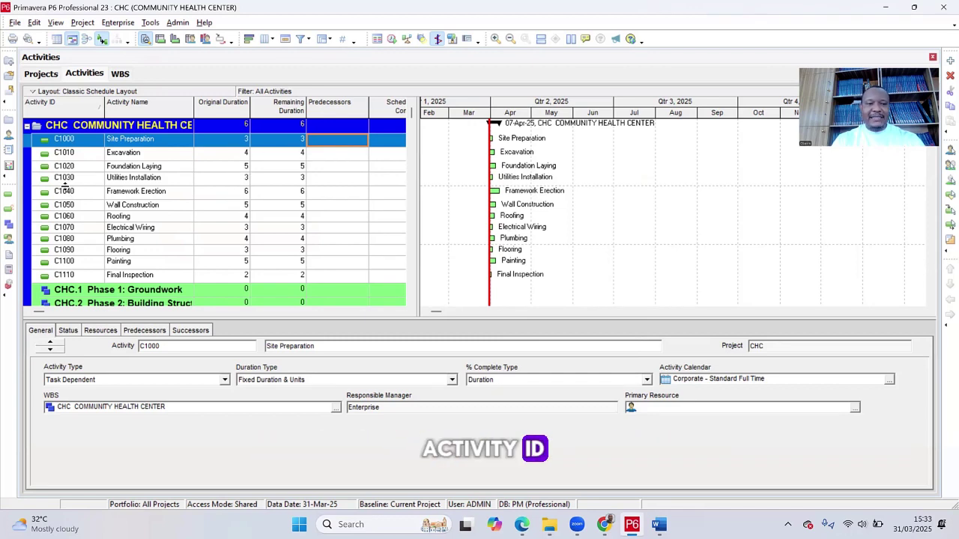
Check the Phase 1 activities in the Word brief, return to Primavera P6 and move C1000 to C1030 under CHC.1 Phase 1: Groundwork.
scroll(129, 257, down, 2)
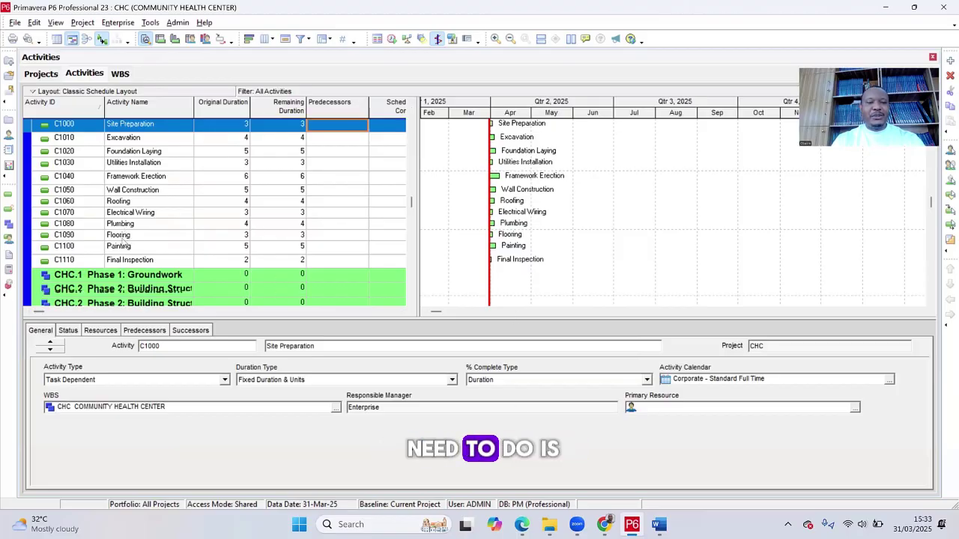
scroll(124, 244, up, 2)
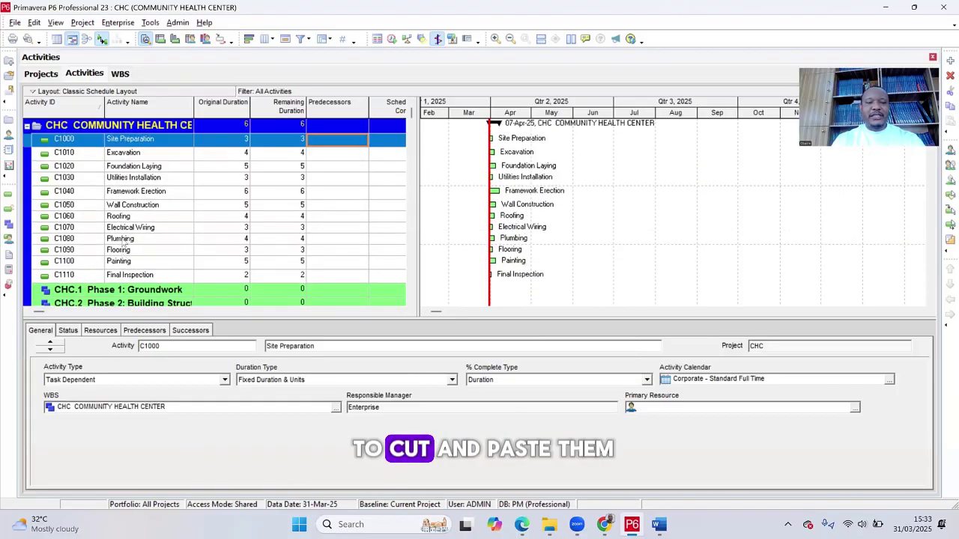
click(657, 524)
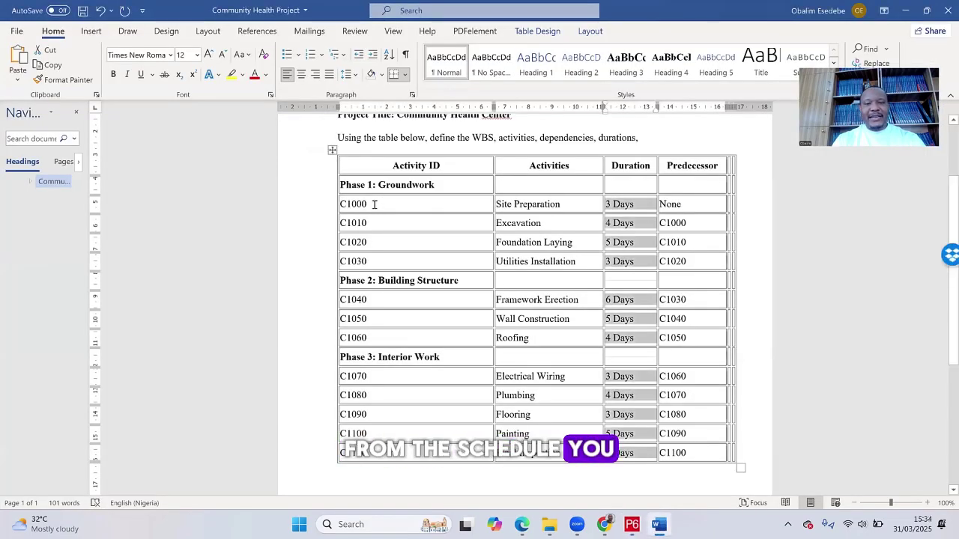
click(346, 204)
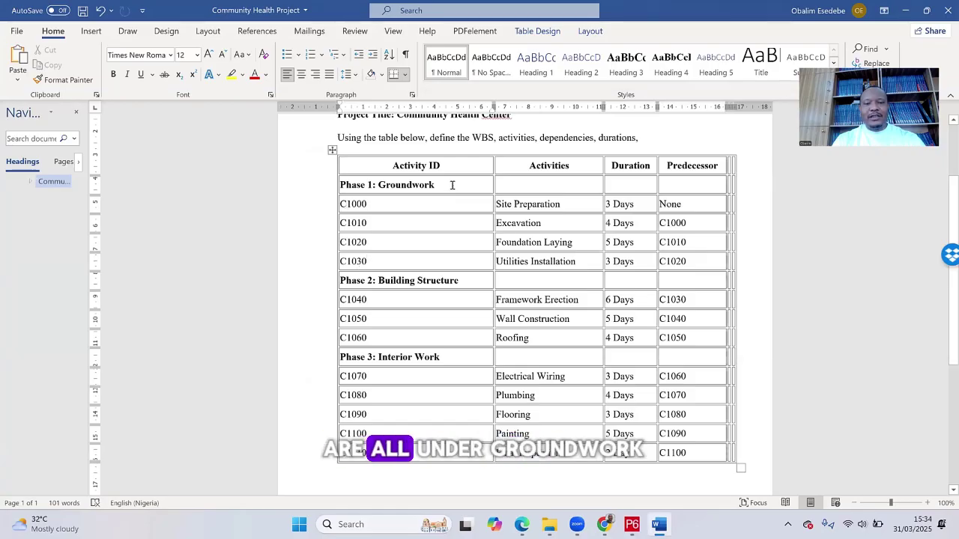
click(631, 524)
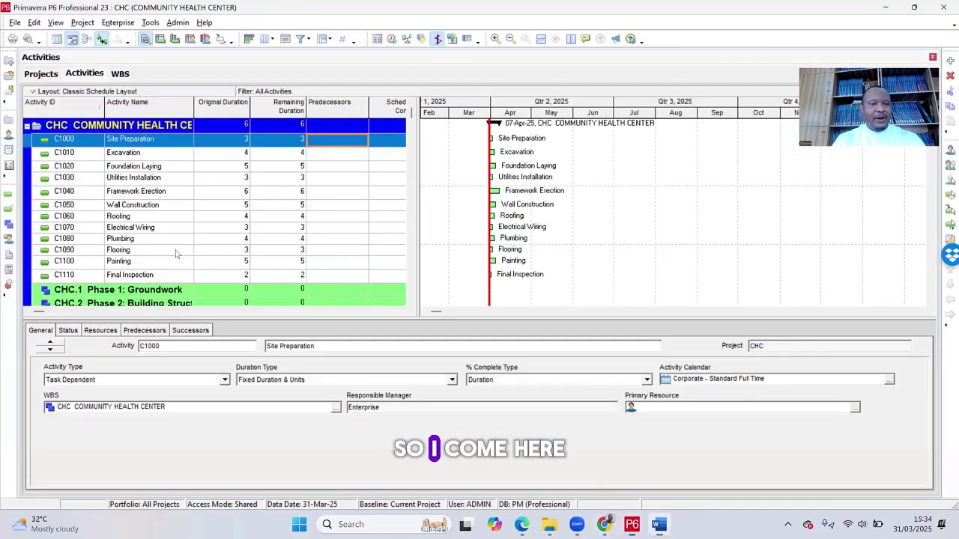
click(75, 143)
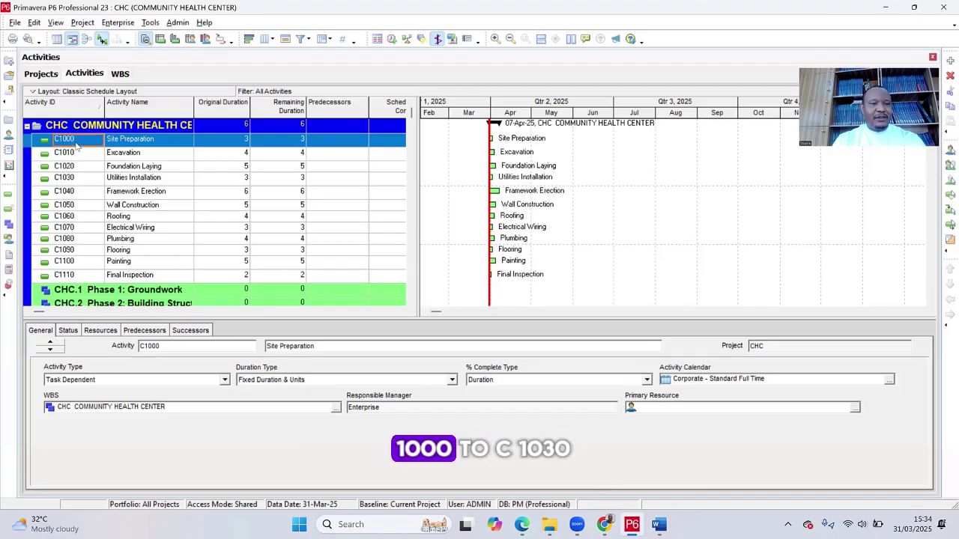
shift+click(75, 182)
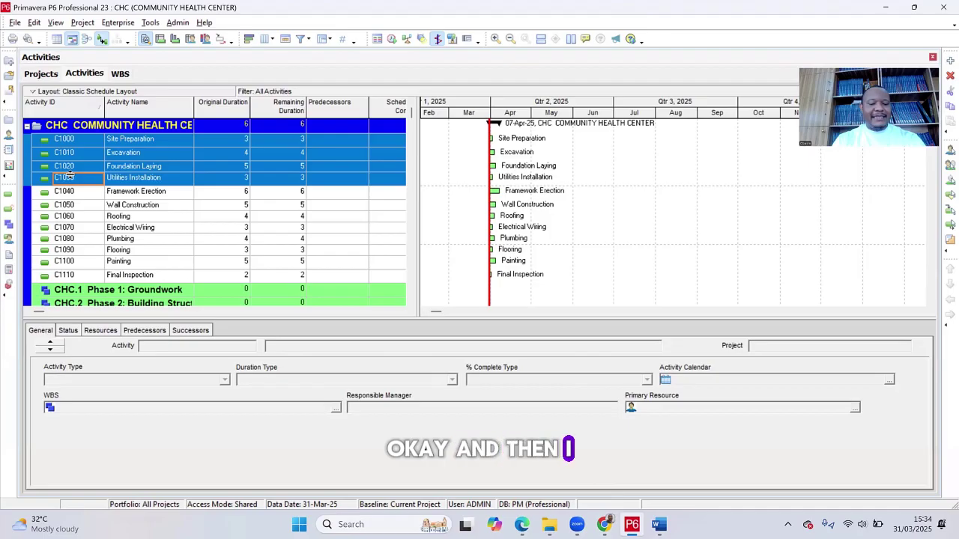
right_click(114, 167)
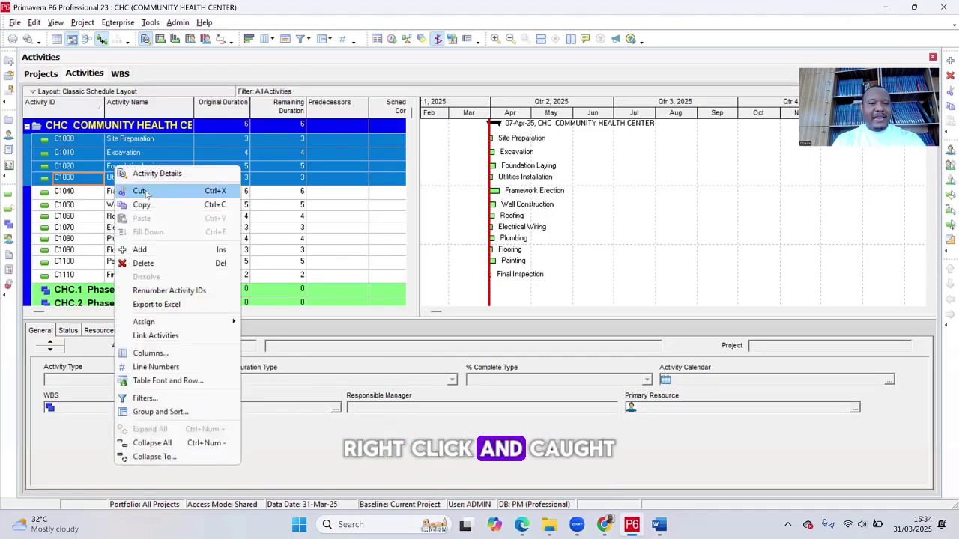
click(135, 188)
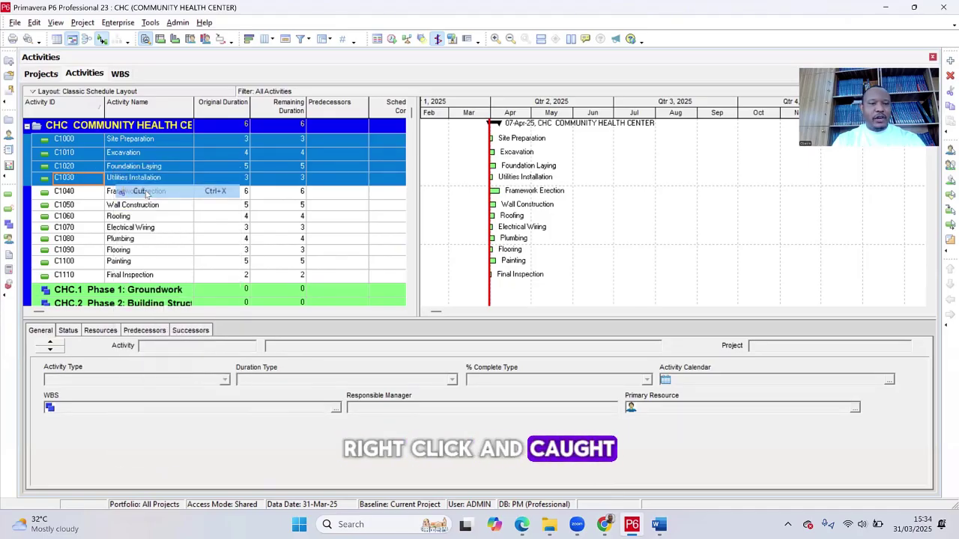
click(173, 290)
right_click(174, 291)
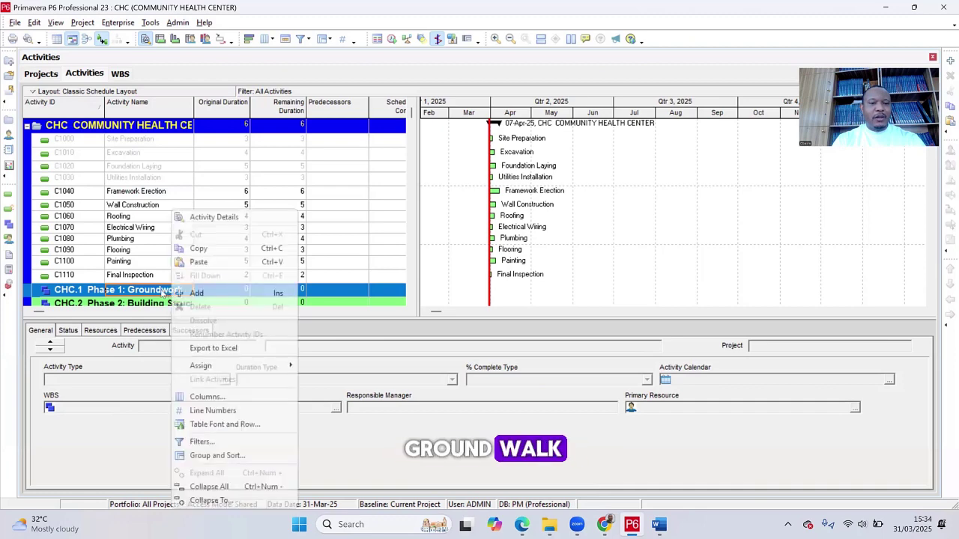
click(194, 264)
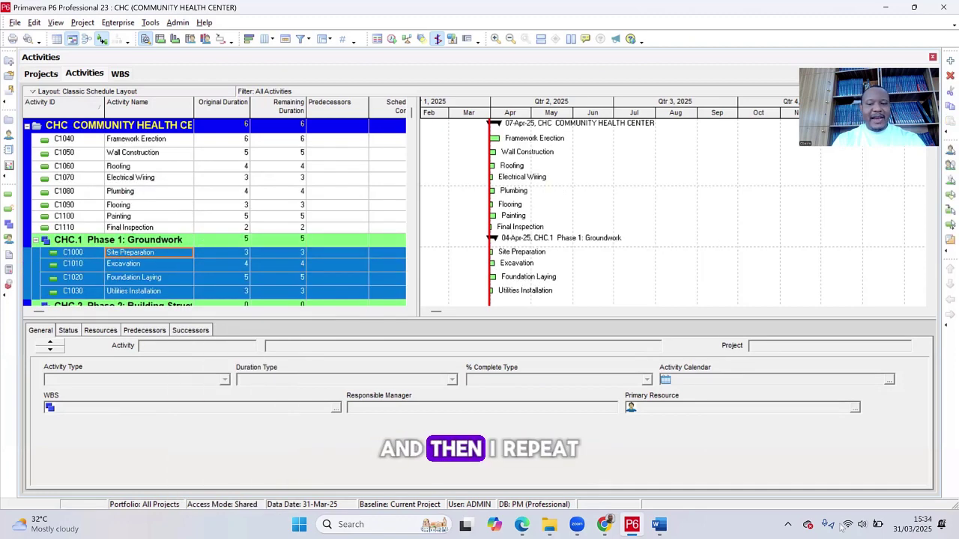
Check the Phase 2 activities in the Word brief, return to Primavera P6 and move C1040 to C1060 under CHC.2 Phase 2: Building Structure.
click(658, 524)
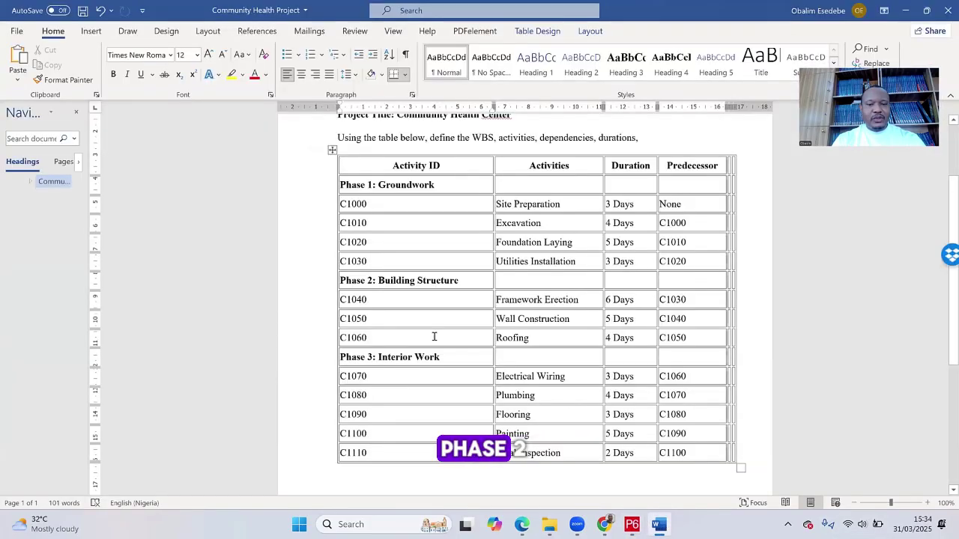
click(368, 299)
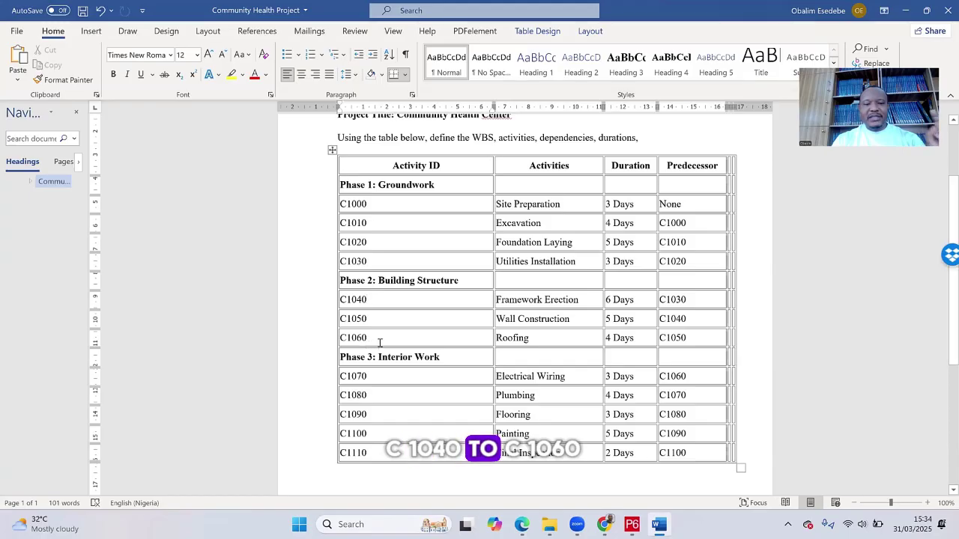
click(631, 524)
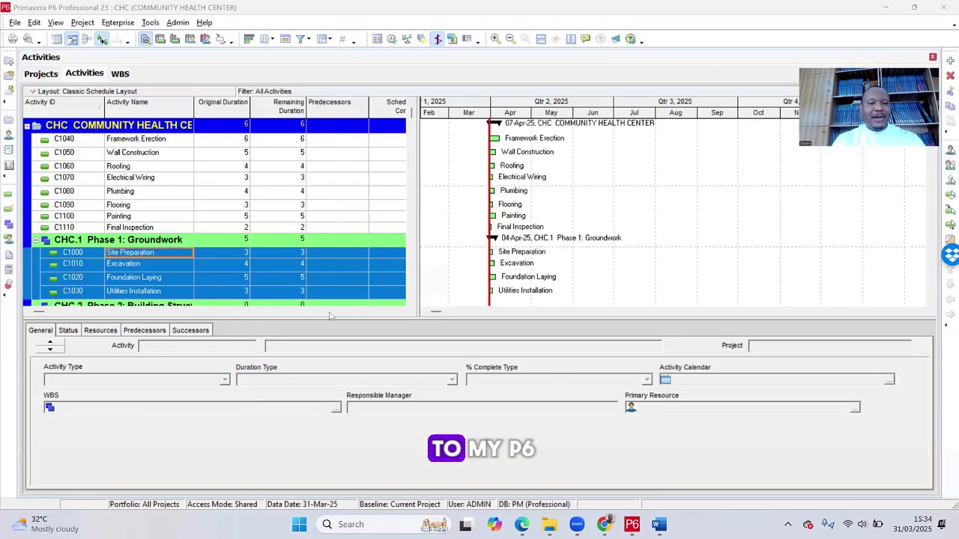
click(66, 141)
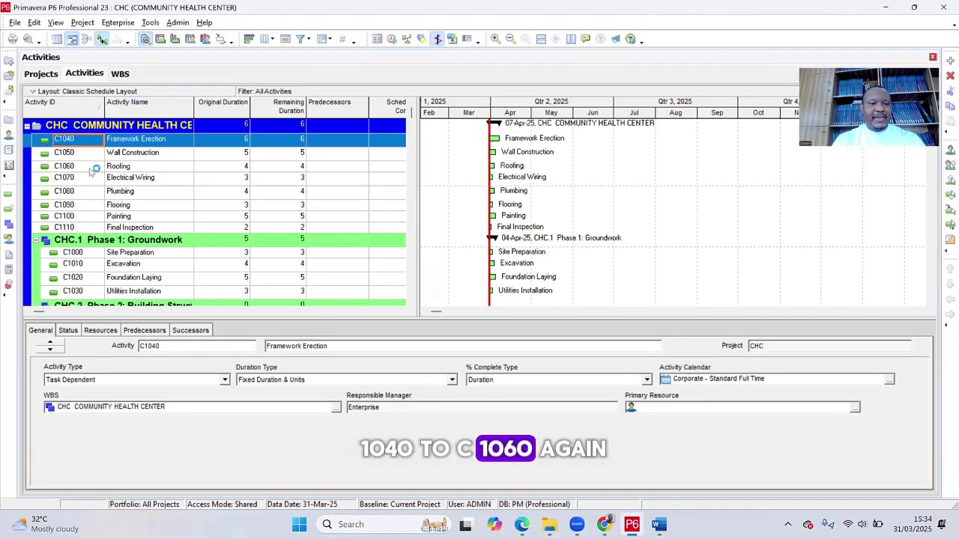
shift+click(94, 162)
right_click(94, 160)
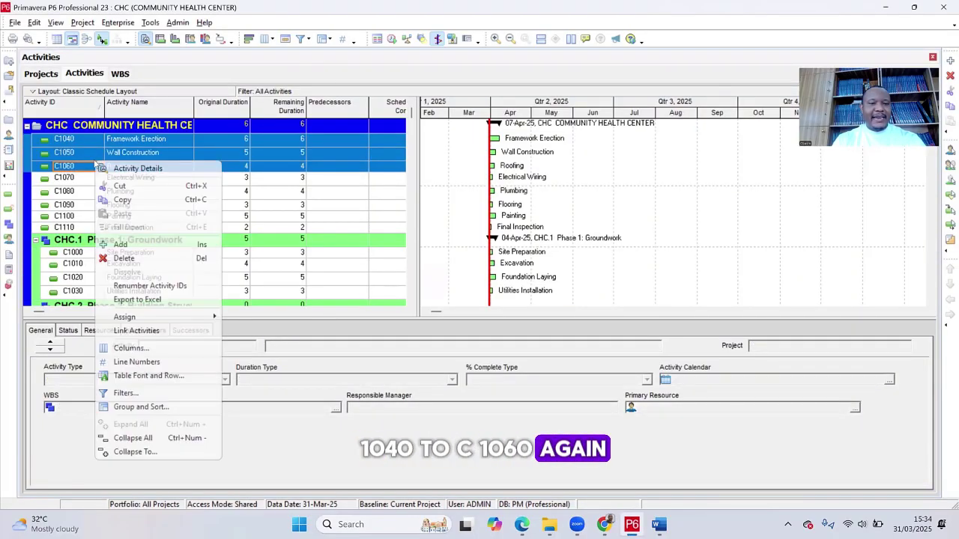
click(146, 186)
scroll(159, 251, down, 2)
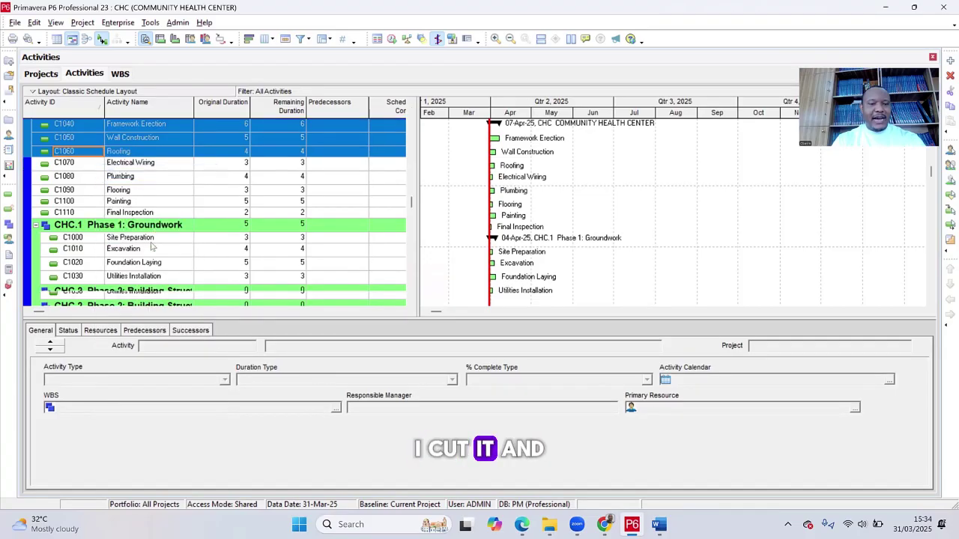
click(161, 278)
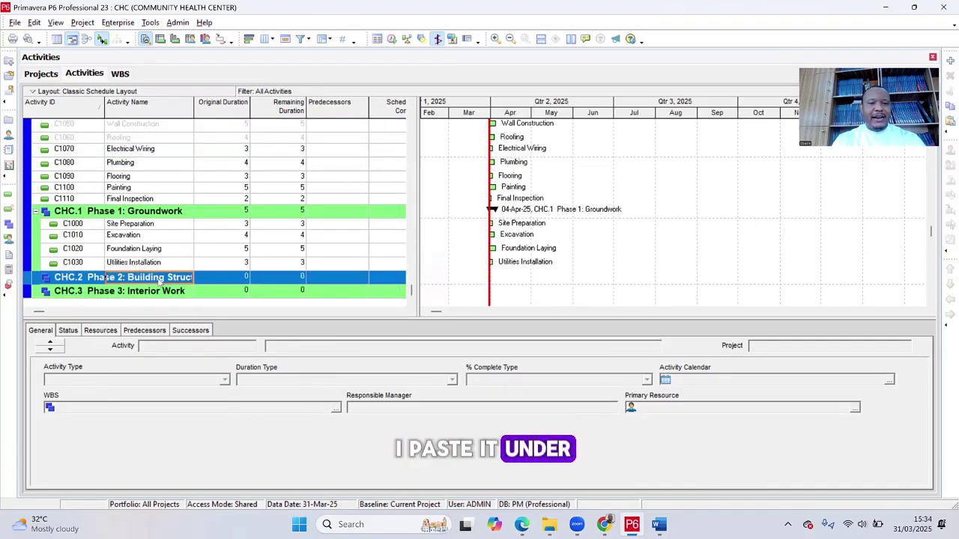
right_click(161, 279)
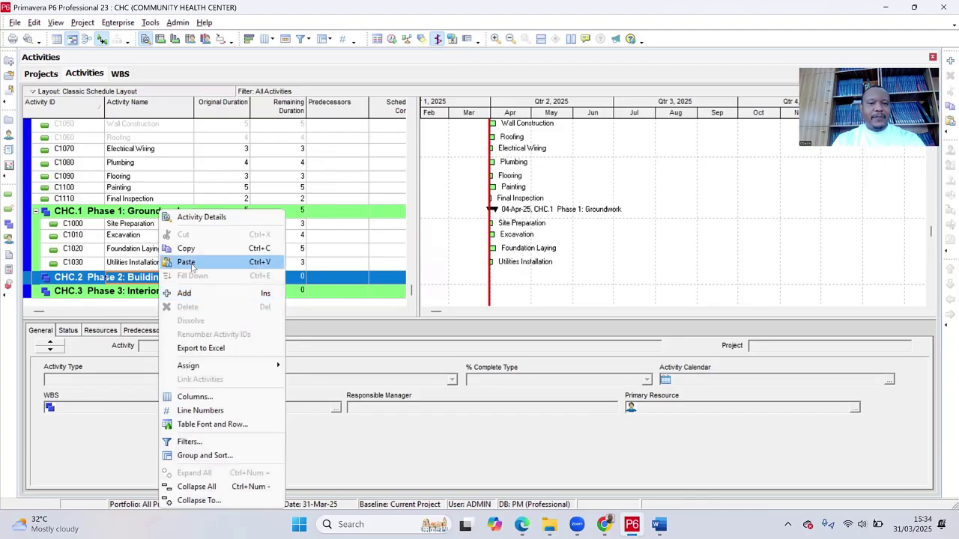
click(189, 263)
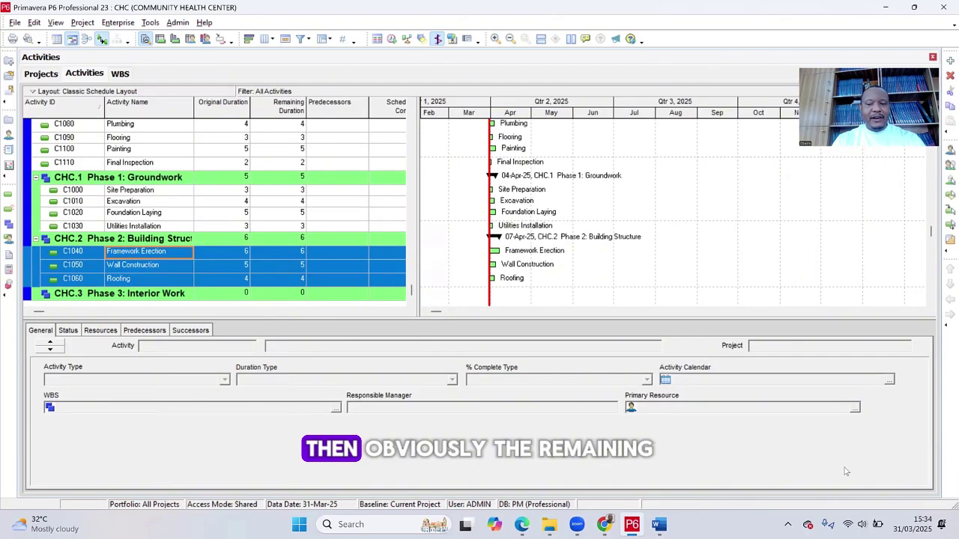
Check the Phase 3 activities in the Word brief, return to Primavera P6 and move C1070 to C1110 under CHC.3 Phase 3: Interior Work.
click(659, 524)
click(369, 336)
scroll(370, 334, down, 2)
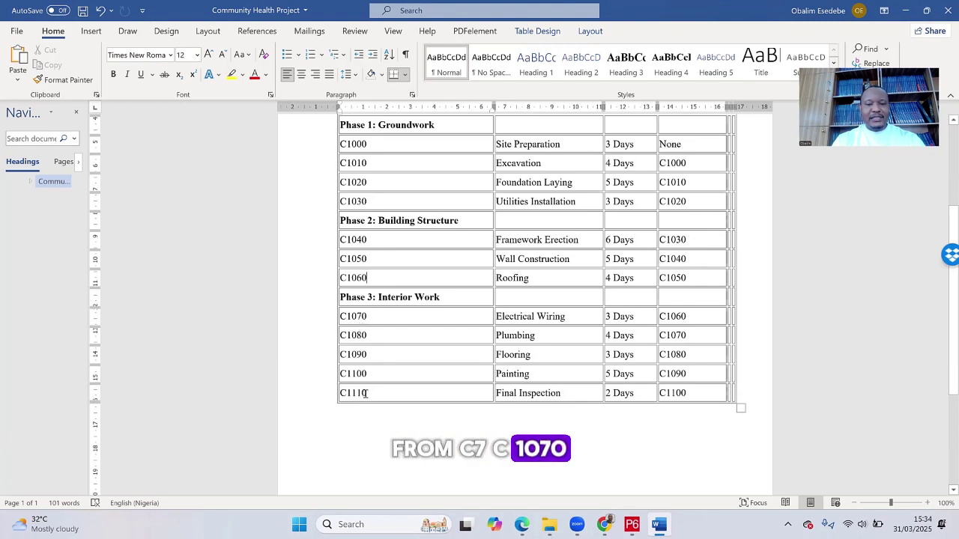
click(631, 527)
scroll(33, 155, up, 1)
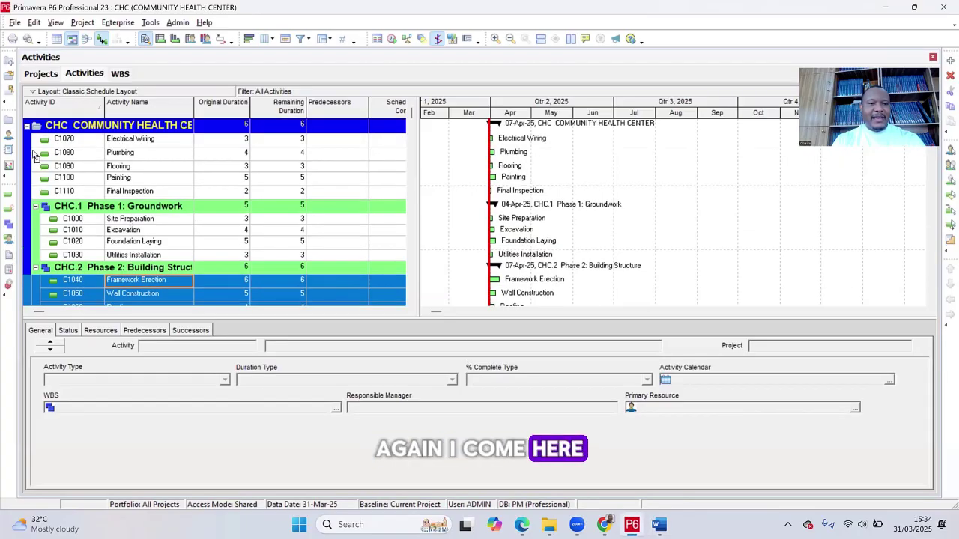
click(73, 140)
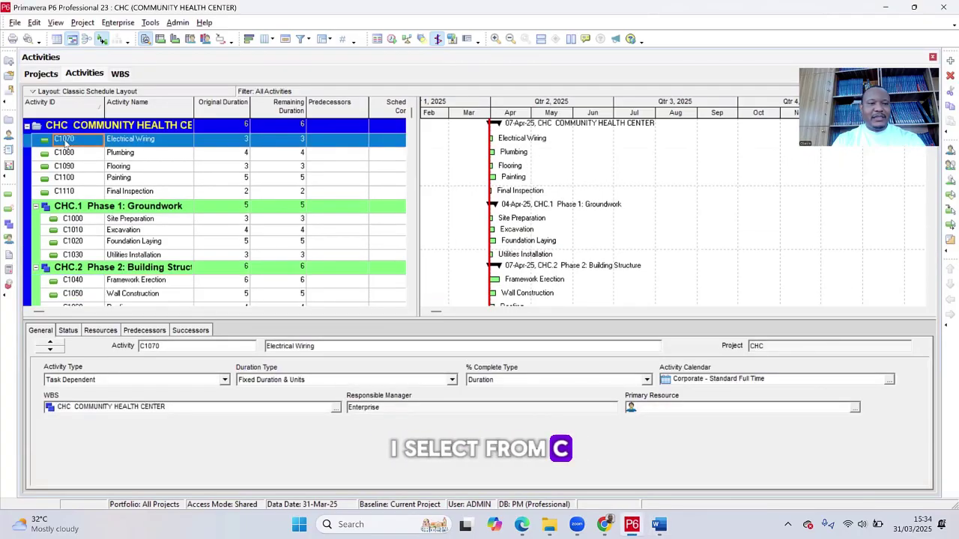
shift+click(83, 193)
shift+click(103, 191)
right_click(158, 165)
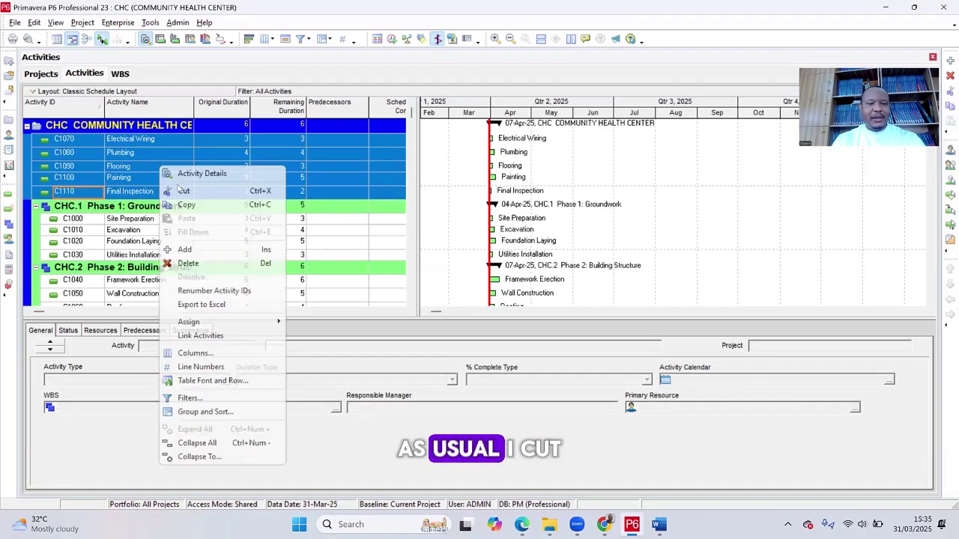
click(184, 191)
scroll(188, 195, down, 1)
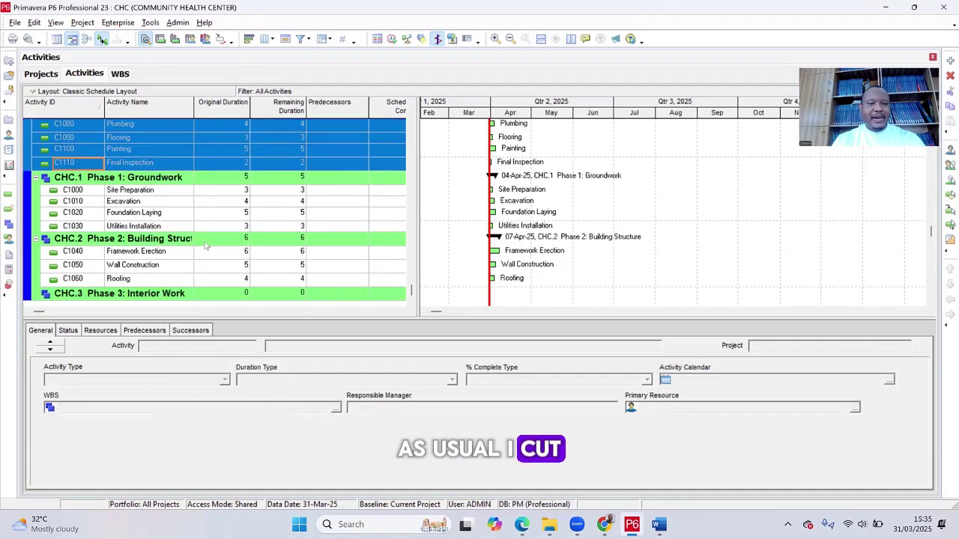
click(170, 294)
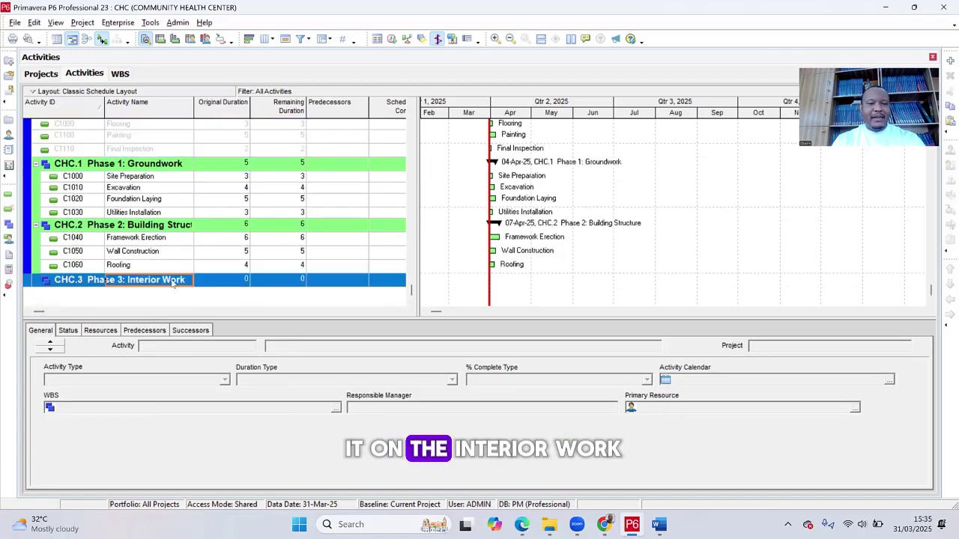
right_click(172, 281)
click(200, 262)
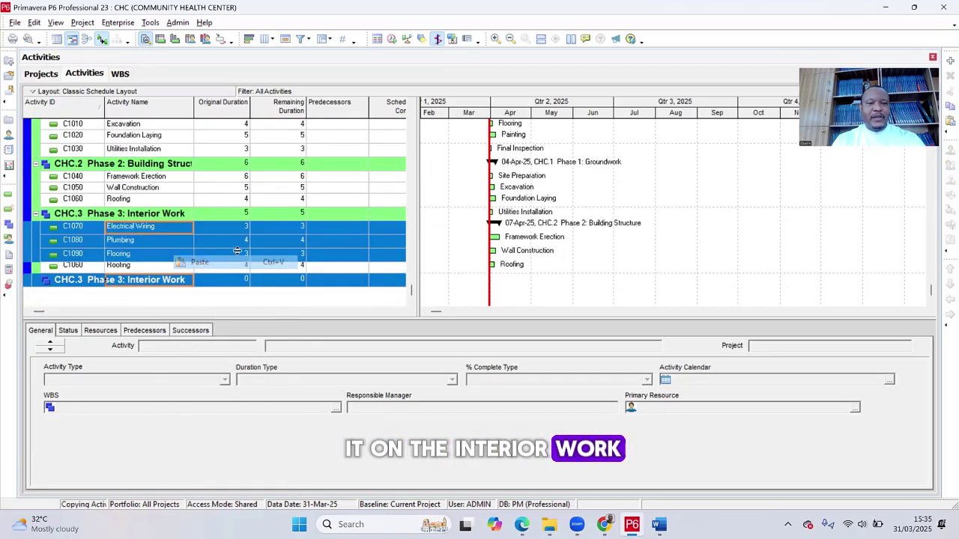
scroll(235, 250, up, 2)
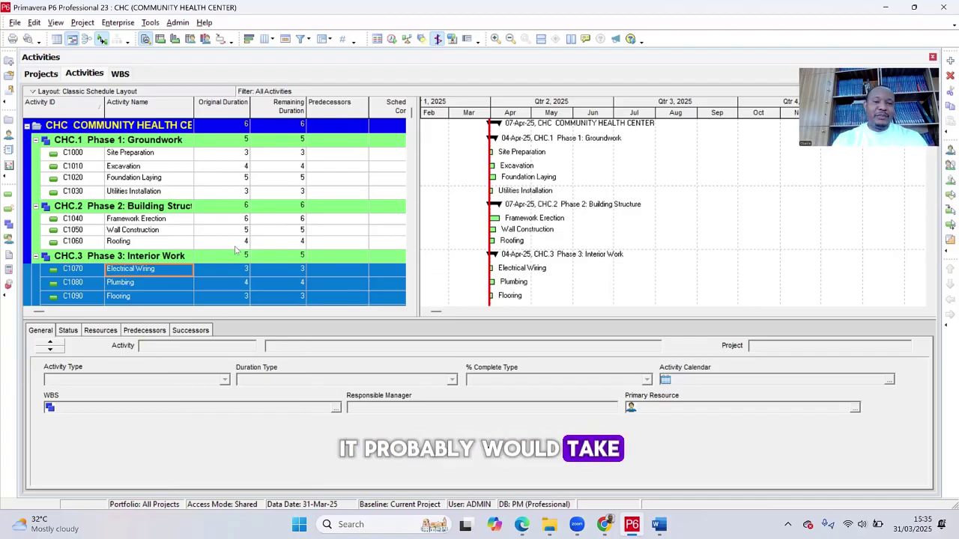
click(168, 155)
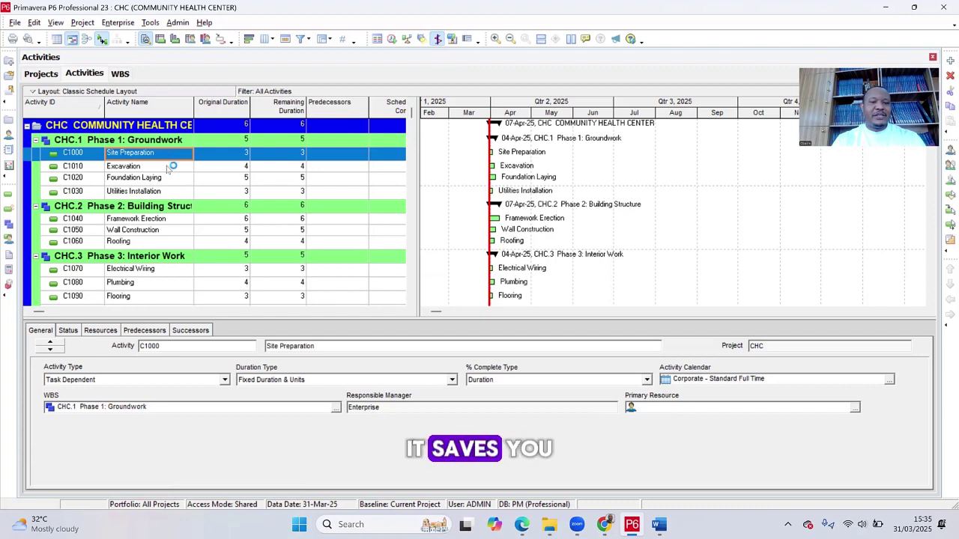
click(168, 166)
click(177, 178)
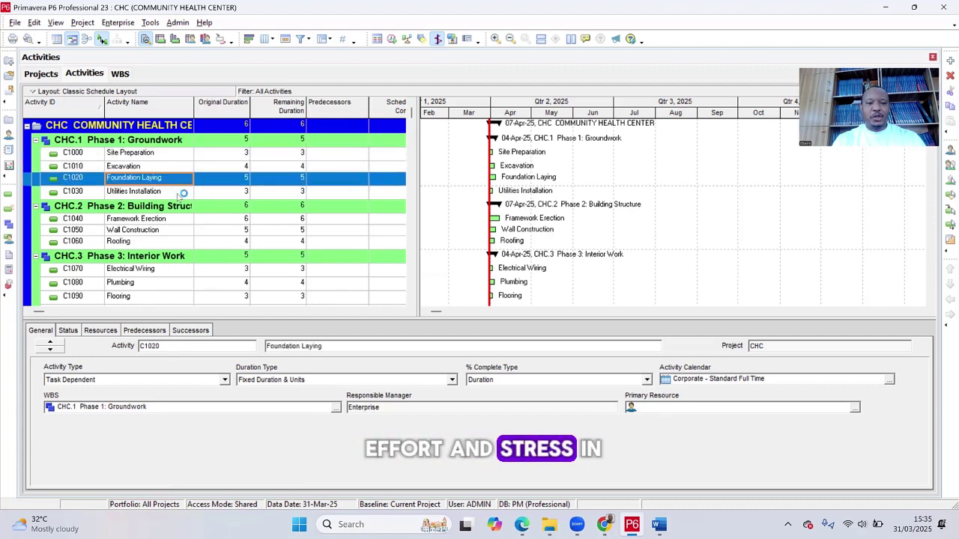
click(179, 192)
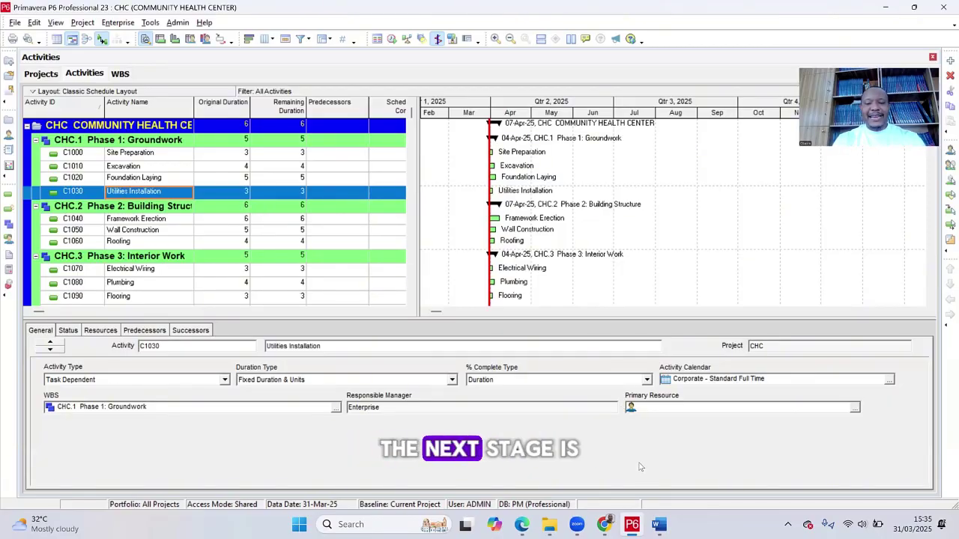
Check the predecessors in the Word brief, return to Primavera P6, link activities C1000 to C1110 in sequence and review their predecessors.
click(659, 524)
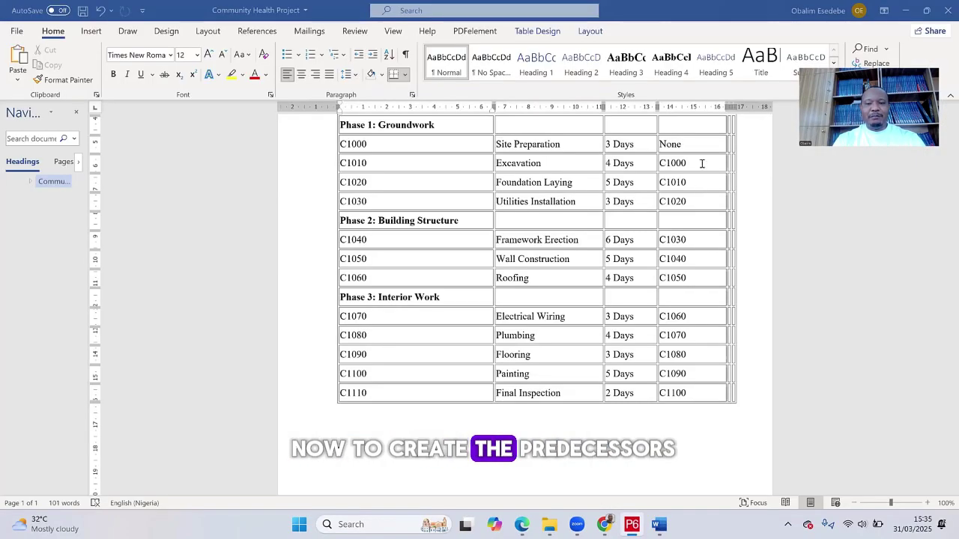
scroll(701, 164, up, 1)
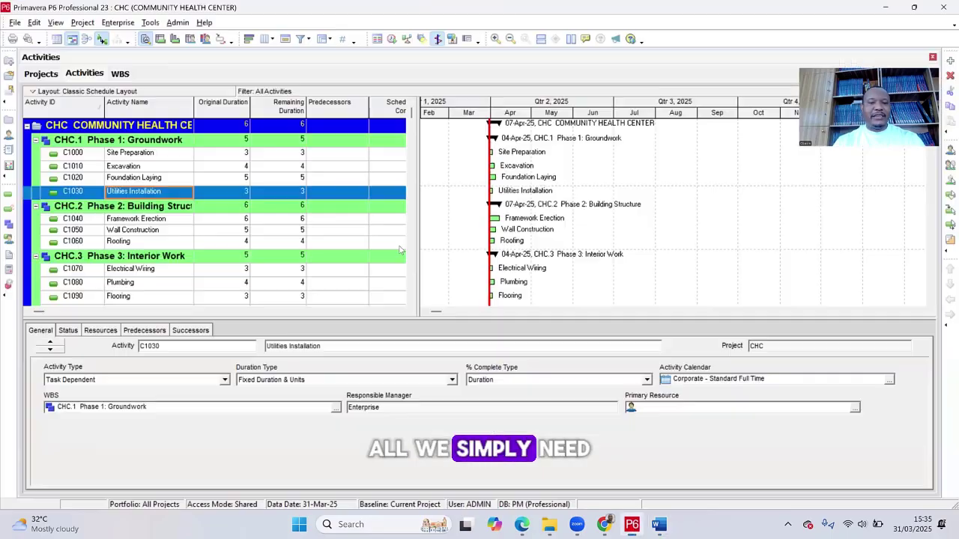
key(alt+Tab)
click(165, 154)
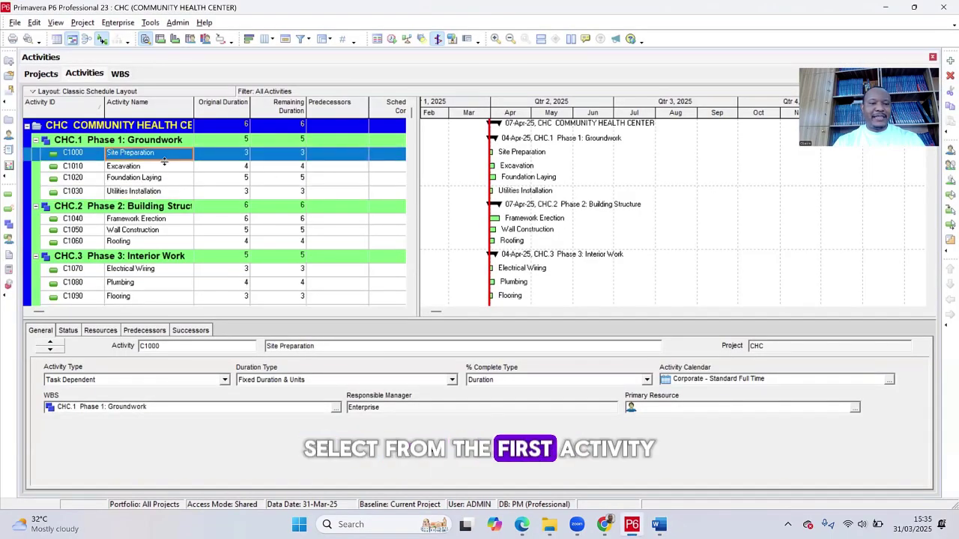
scroll(158, 294, down, 2)
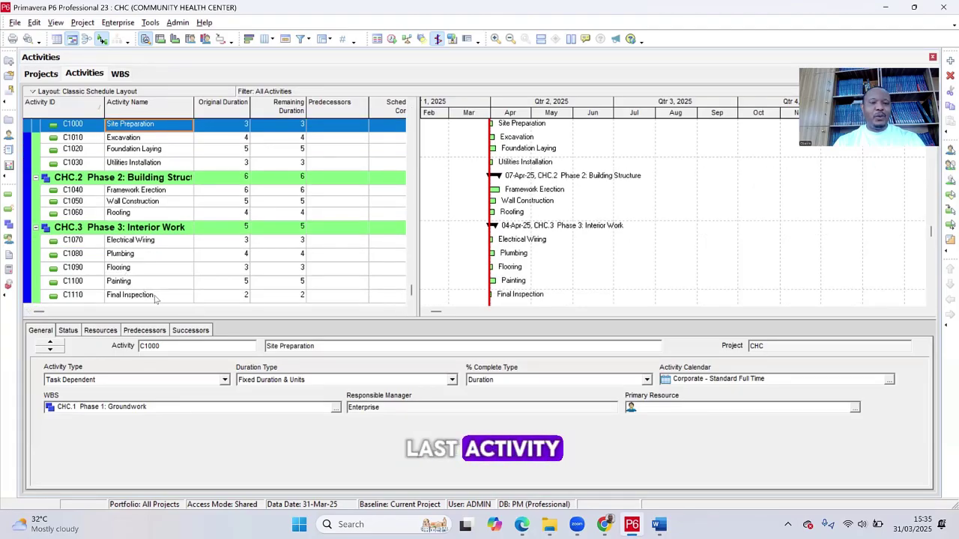
shift+click(155, 295)
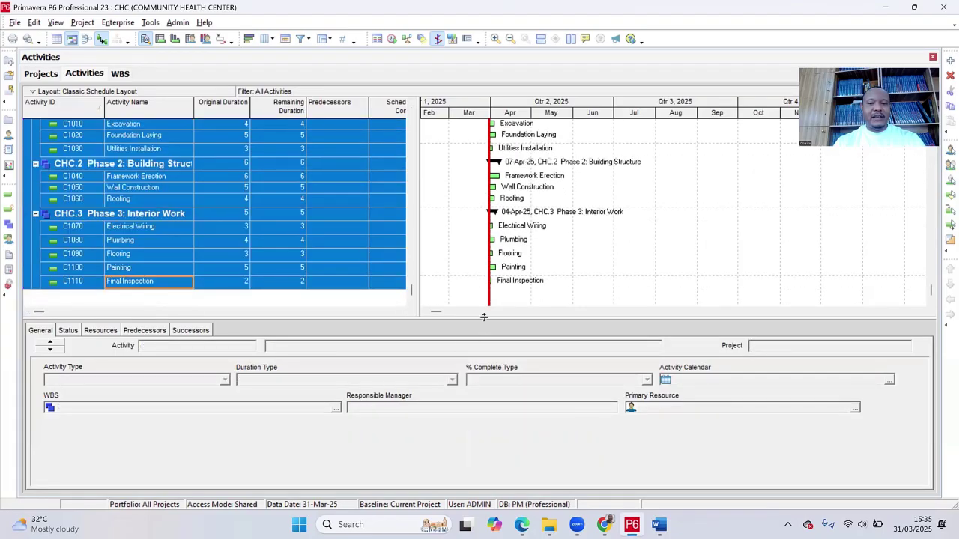
drag(483, 351, 483, 418)
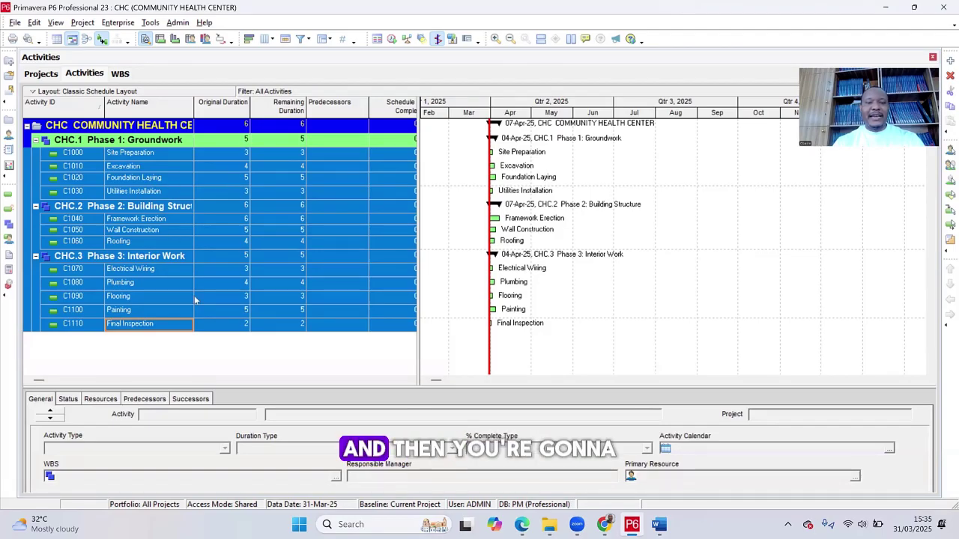
right_click(173, 180)
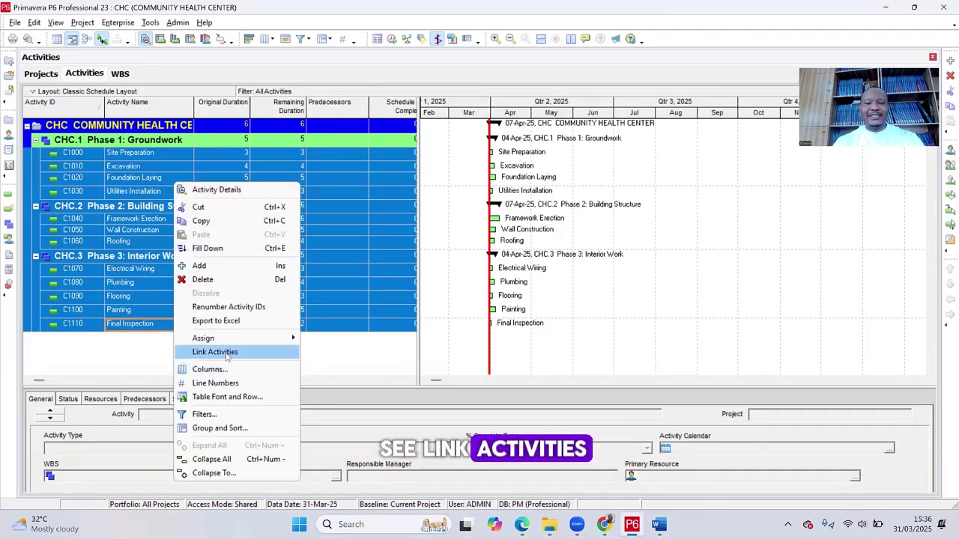
click(226, 354)
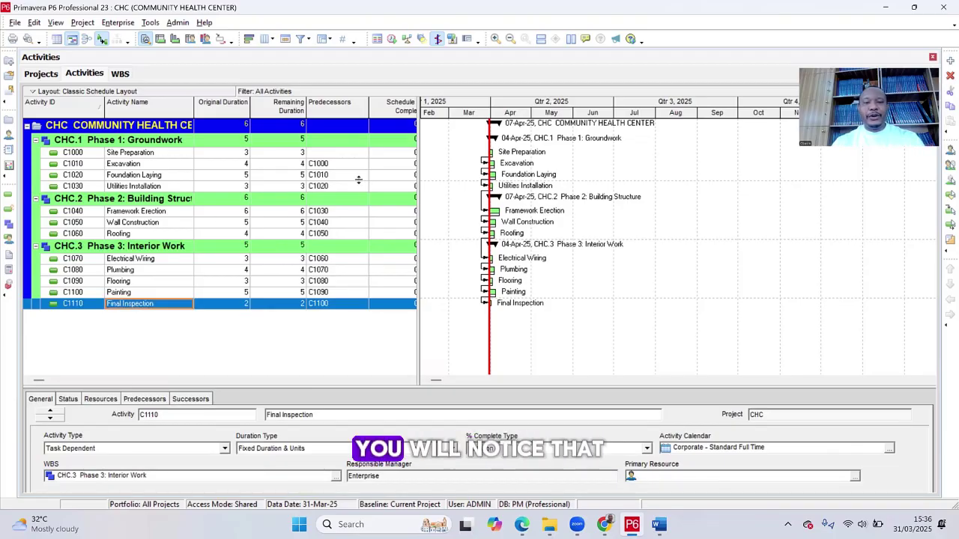
click(339, 213)
click(341, 234)
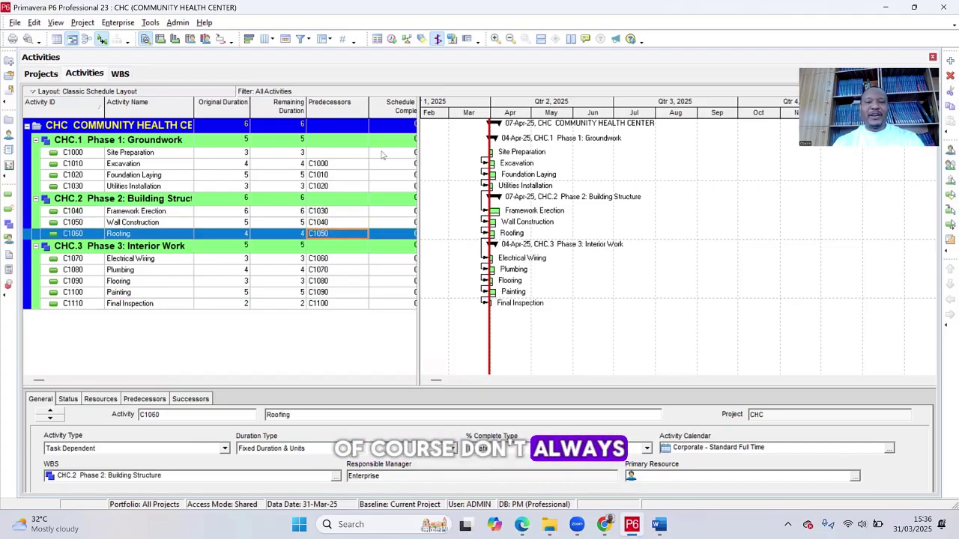
Schedule the project with the selected data date of 31-Mar-25 applied to all open projects.
click(392, 39)
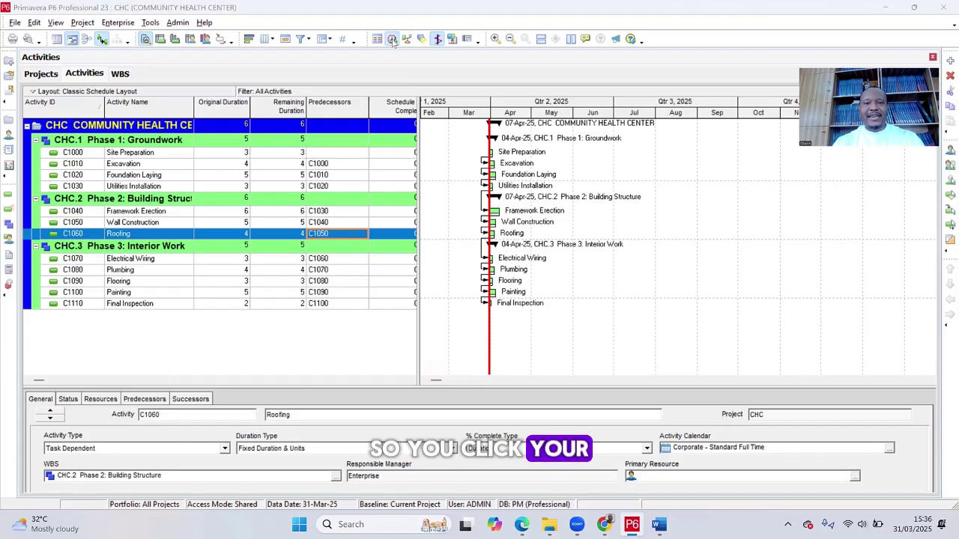
click(380, 251)
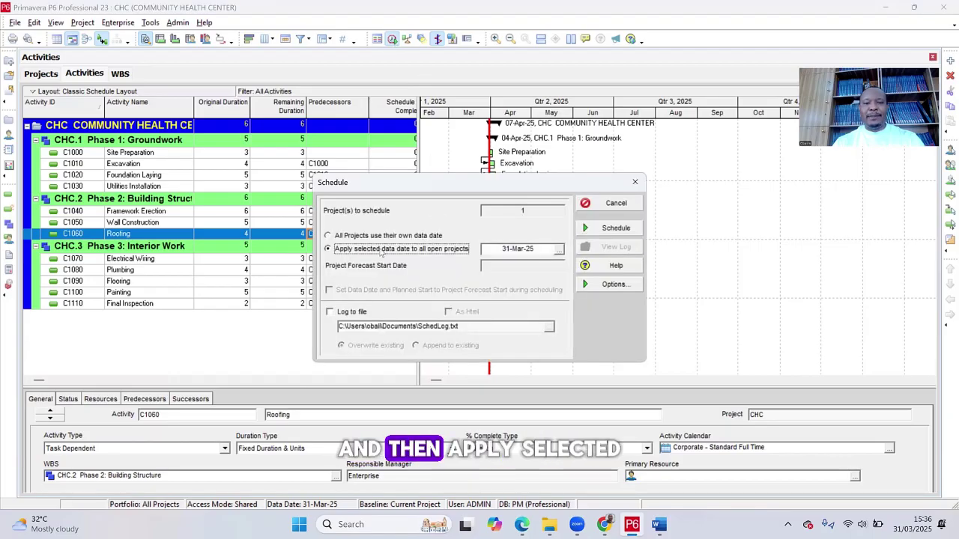
click(602, 227)
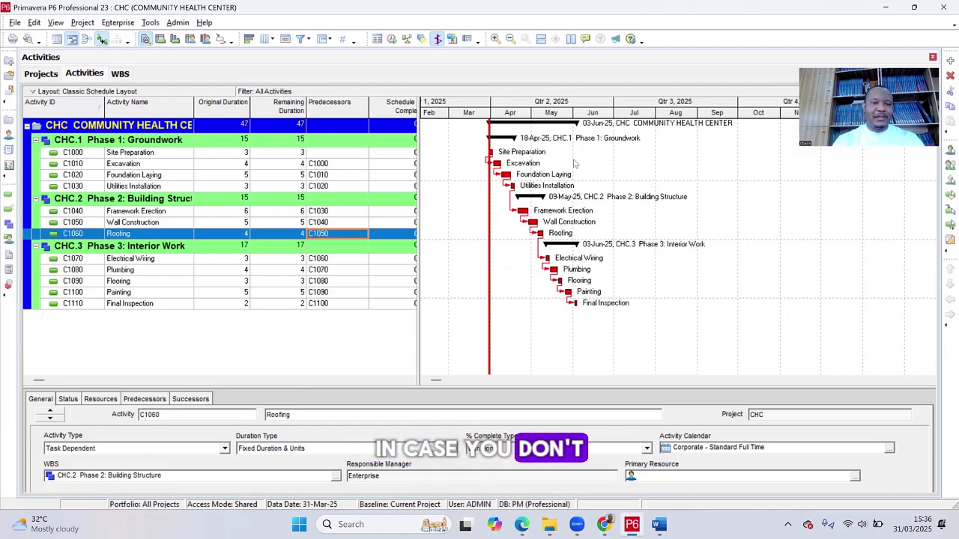
click(135, 143)
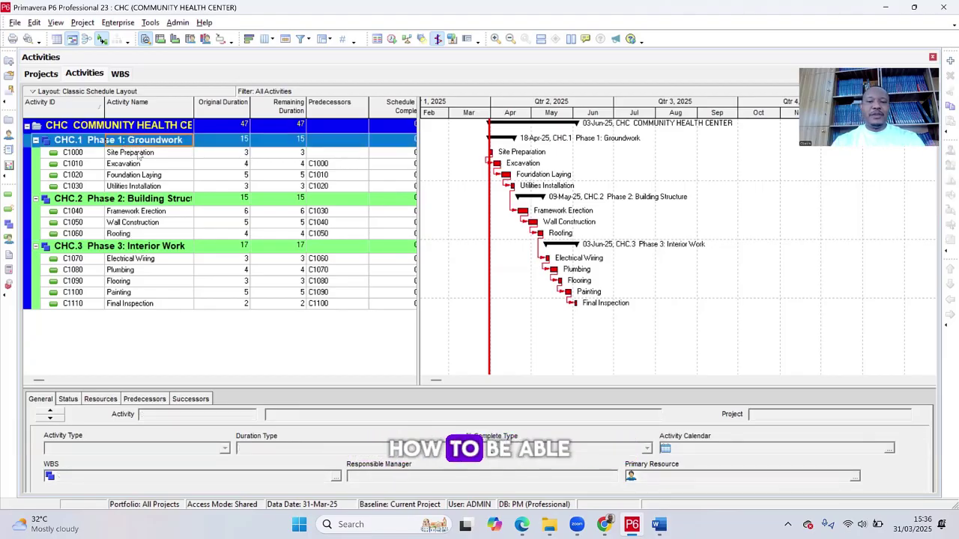